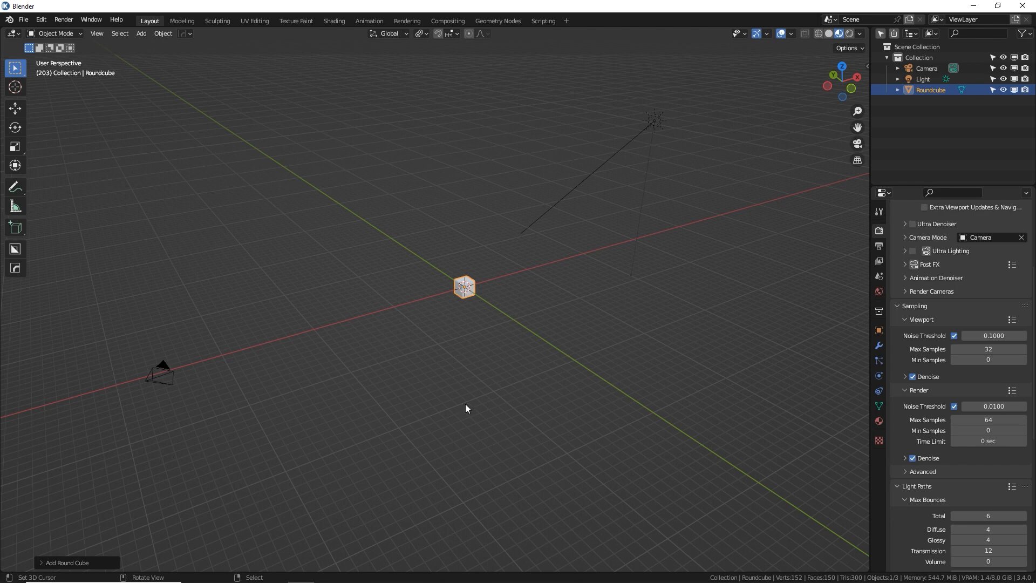
Apply the Quadsphere preset to the newly added round cube and frame it in view.
click(63, 564)
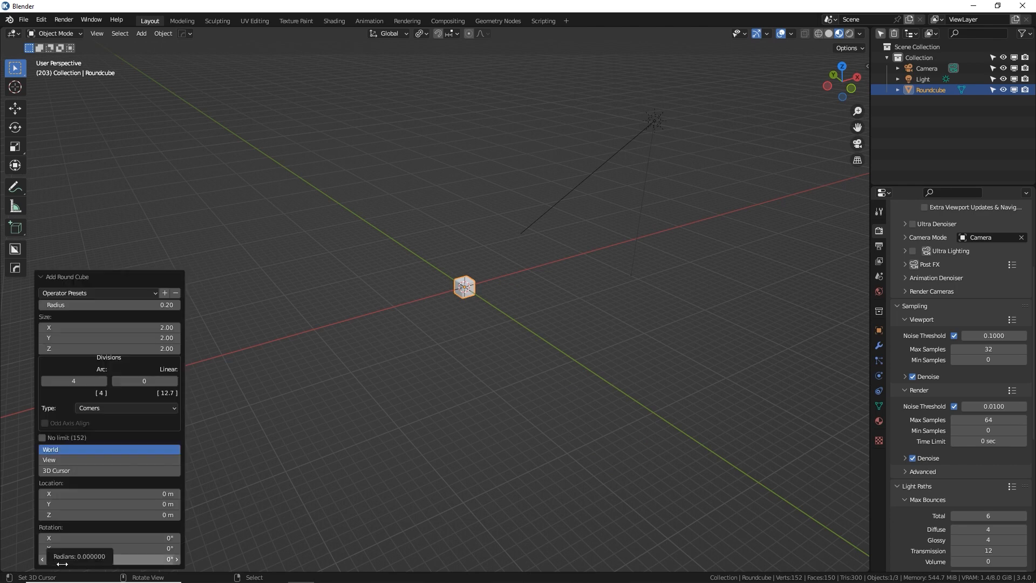
click(133, 294)
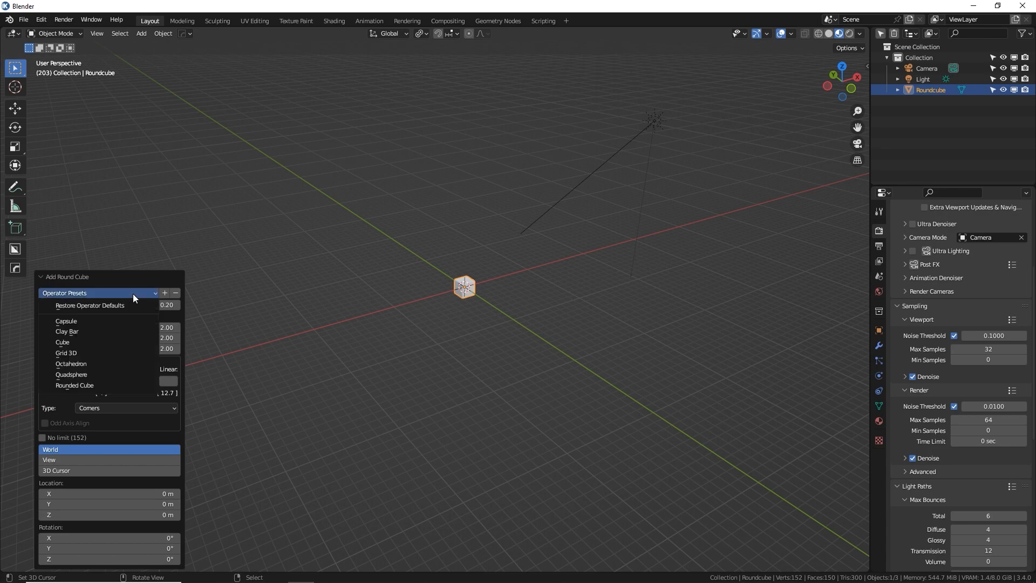
click(95, 377)
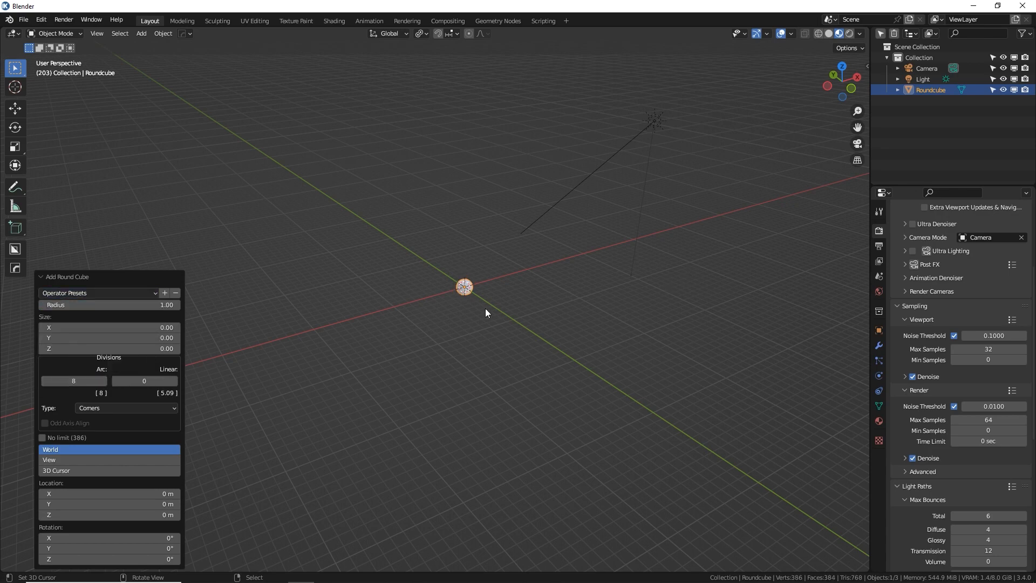
key(KP_Decimal)
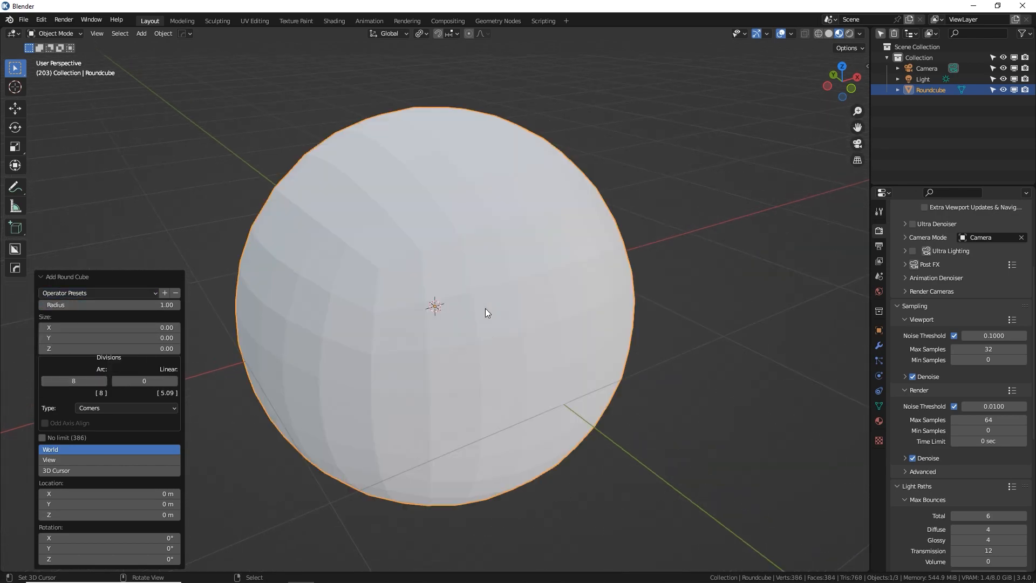
Raise the quadsphere's arc divisions to 16 and then to 32.
click(74, 381)
text(16)
key(Return)
click(74, 380)
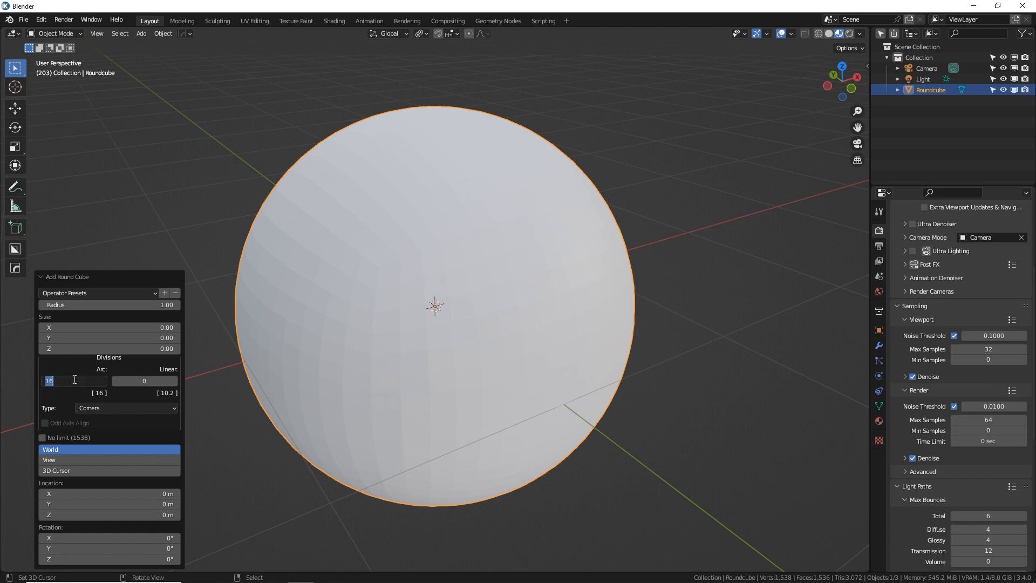
text(32)
key(Return)
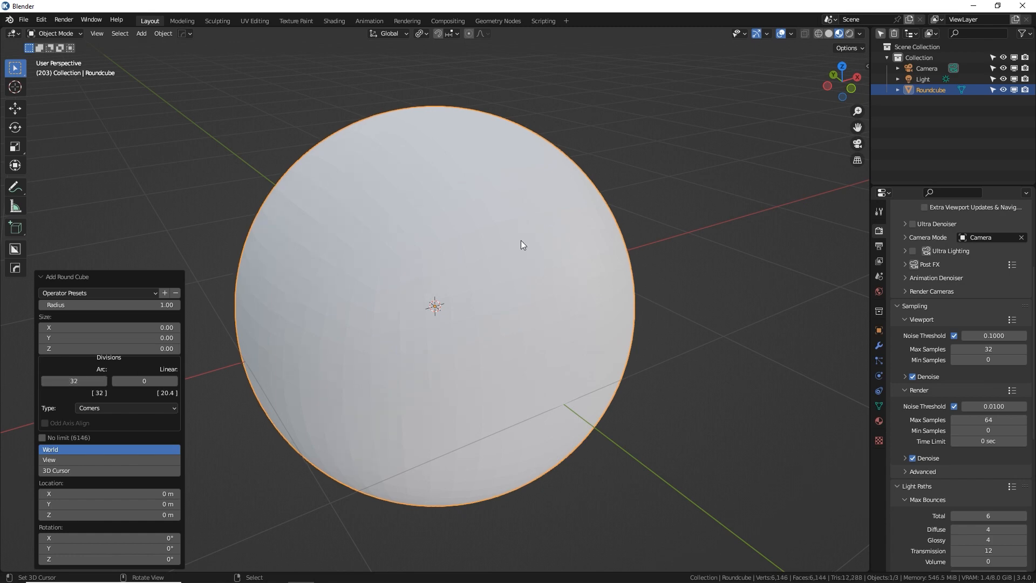
Examine the sphere's quad topology in Edit Mode and its shaded surface in Object Mode.
key(Tab)
middle_drag(526, 235, 459, 211)
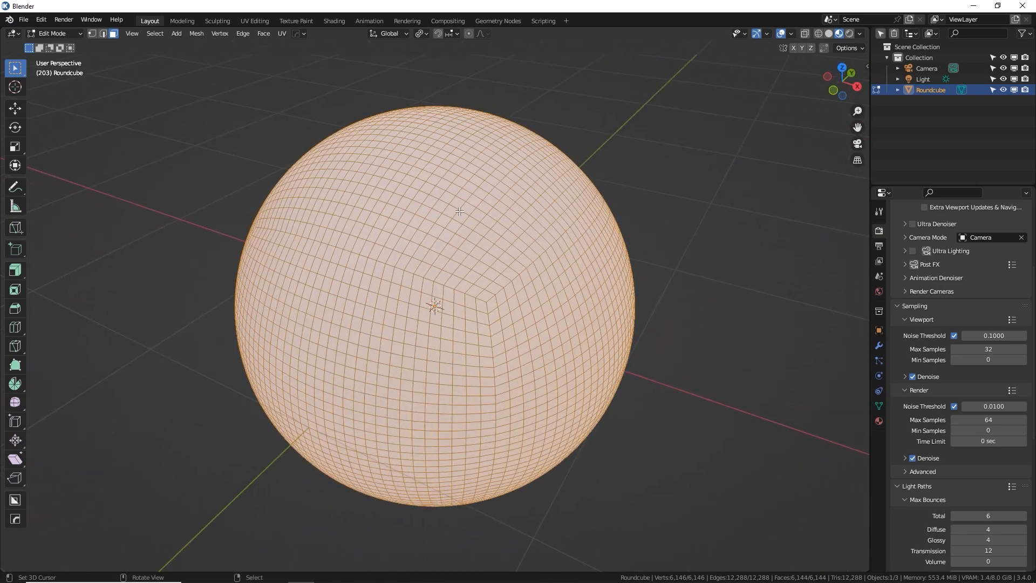
scroll(495, 324, up, 4)
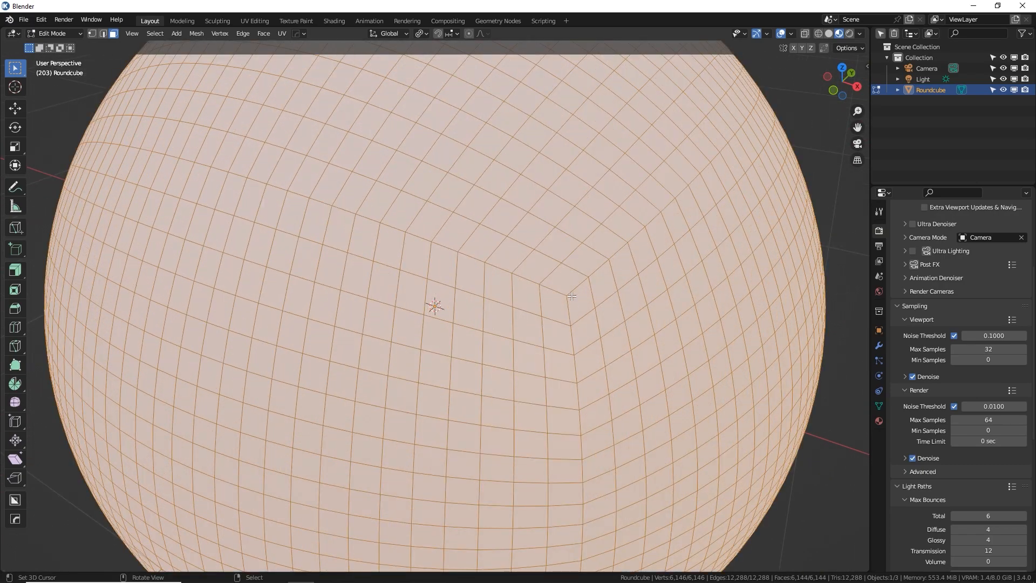
middle_drag(553, 305, 581, 308)
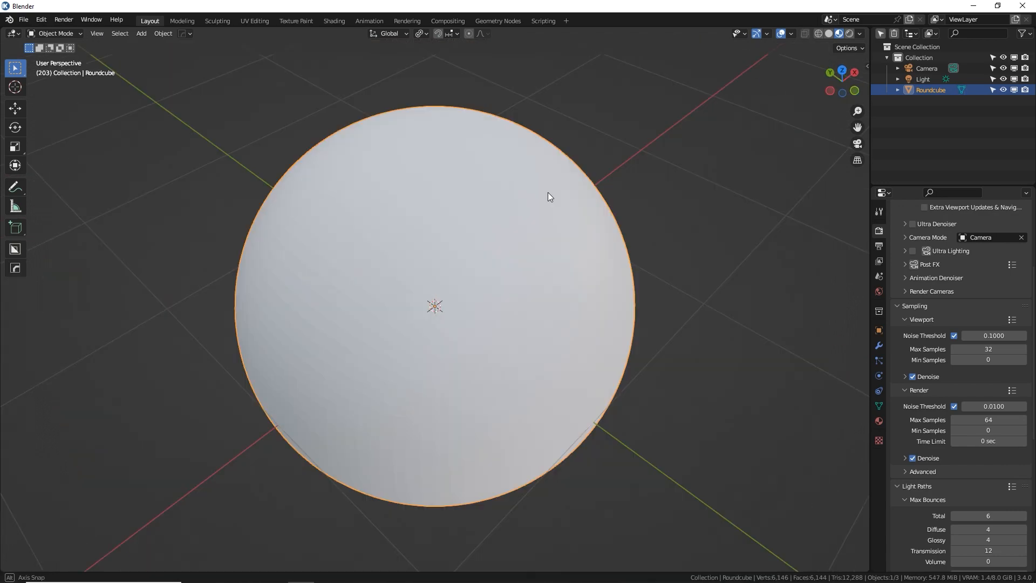
middle_drag(547, 197, 548, 190)
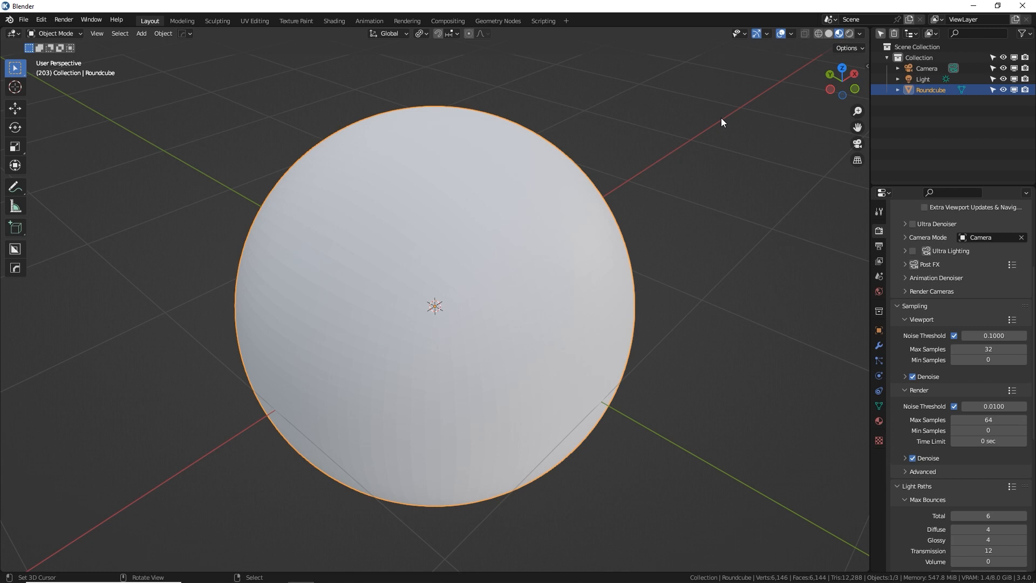
Split the 3D viewport into two stacked areas and turn the upper one into a Shader Editor.
scroll(495, 223, down, 4)
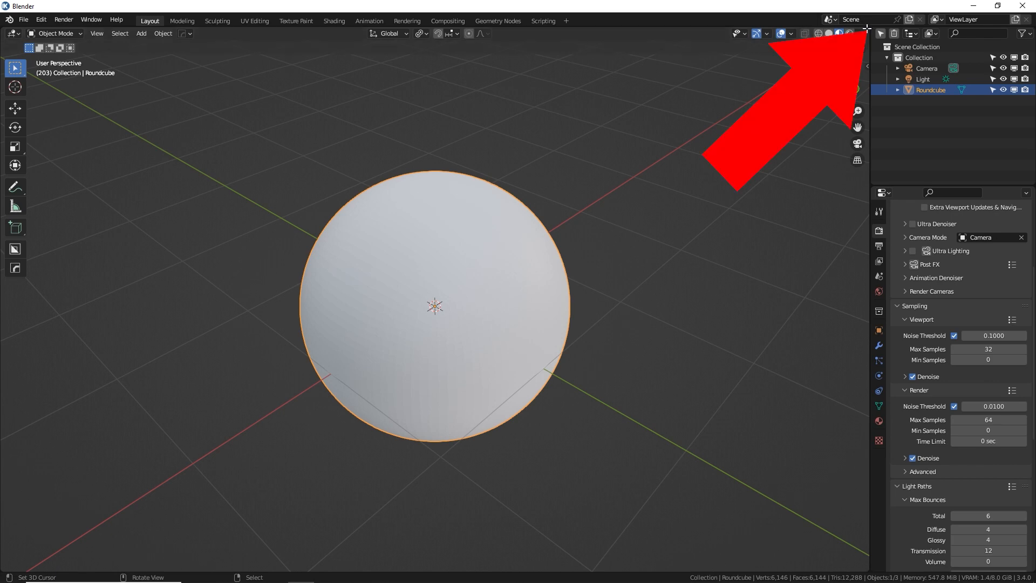
drag(866, 27, 854, 329)
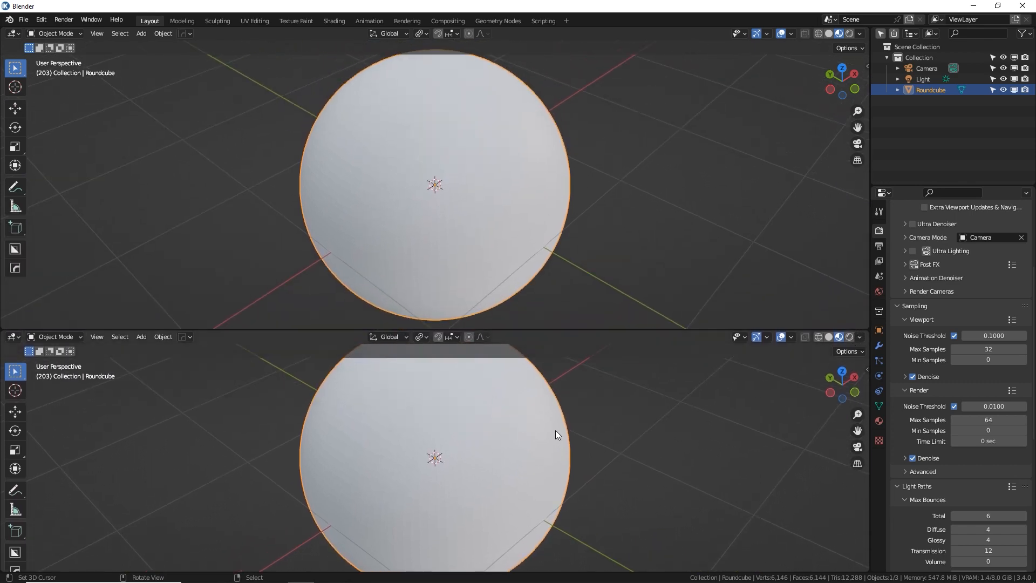
scroll(556, 429, down, 1)
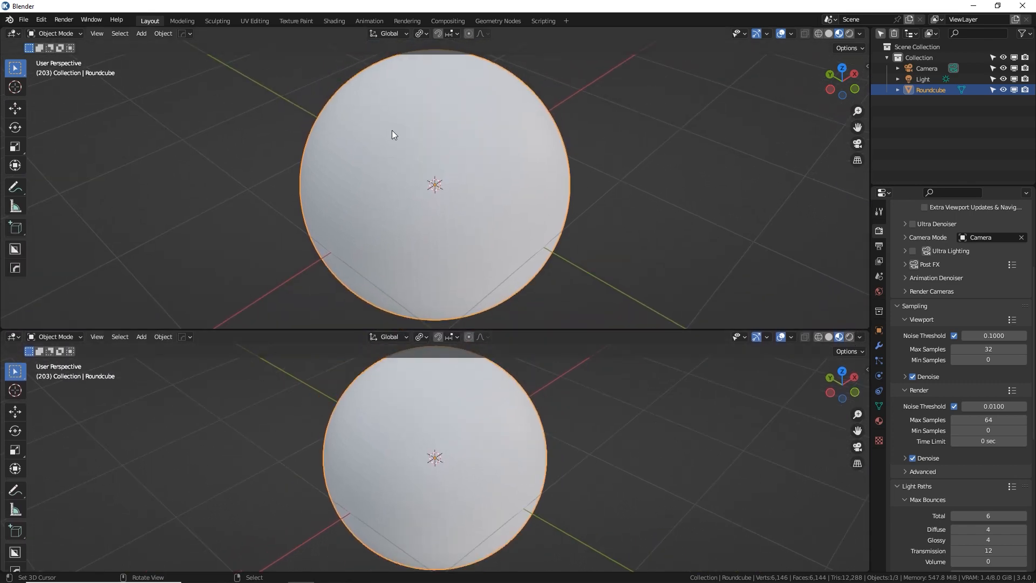
click(13, 35)
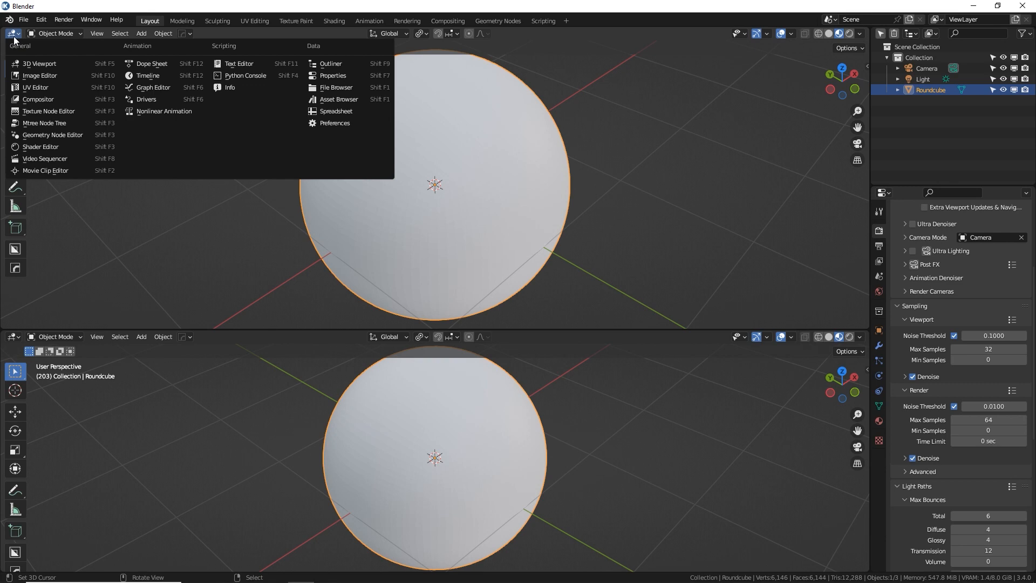
click(32, 146)
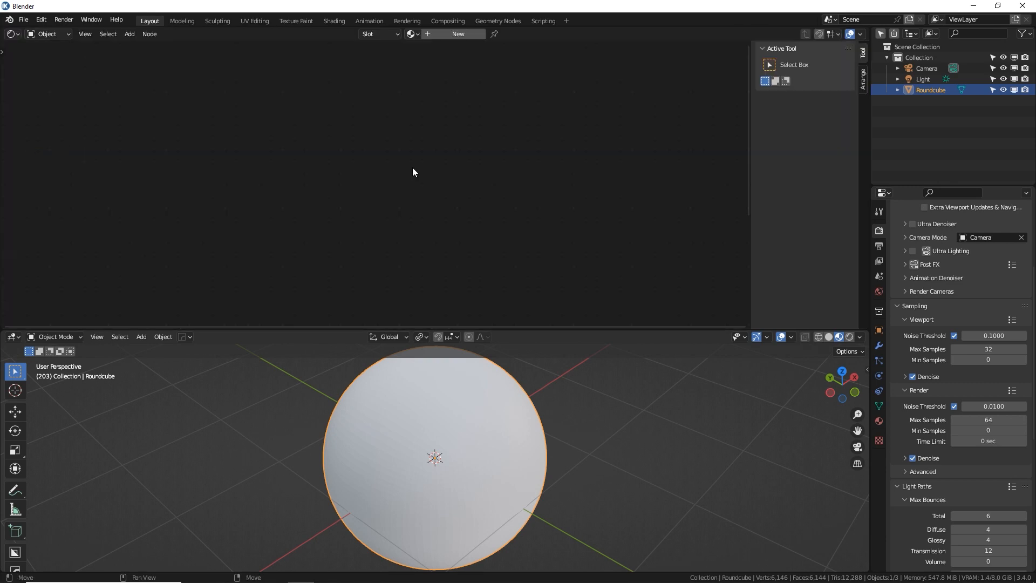
Create a new material on the sphere, name it Asteroid, and hide the node editor's sidebar.
click(467, 35)
click(418, 34)
text(Asteroid)
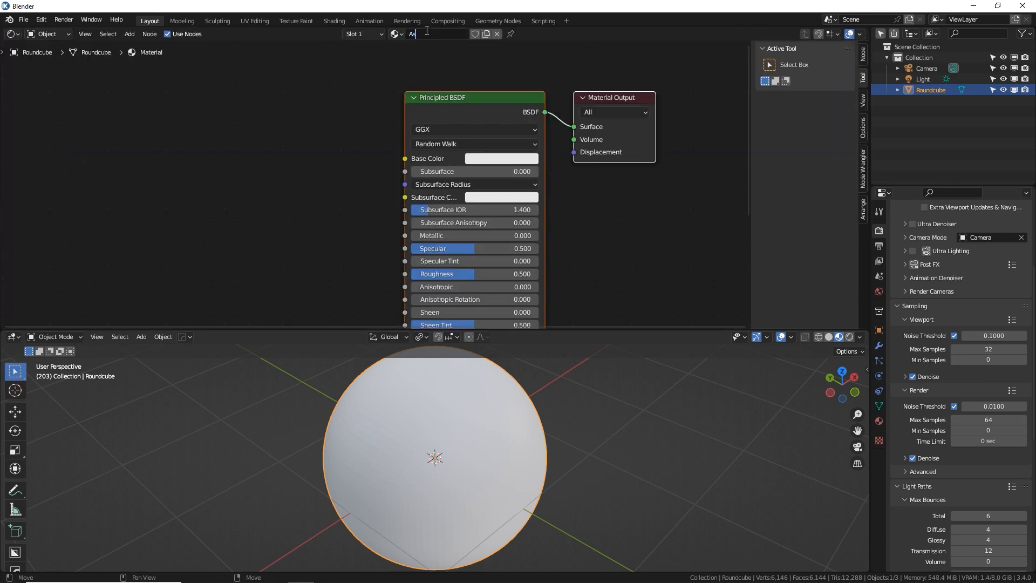
key(Return)
key(n)
scroll(383, 246, down, 2)
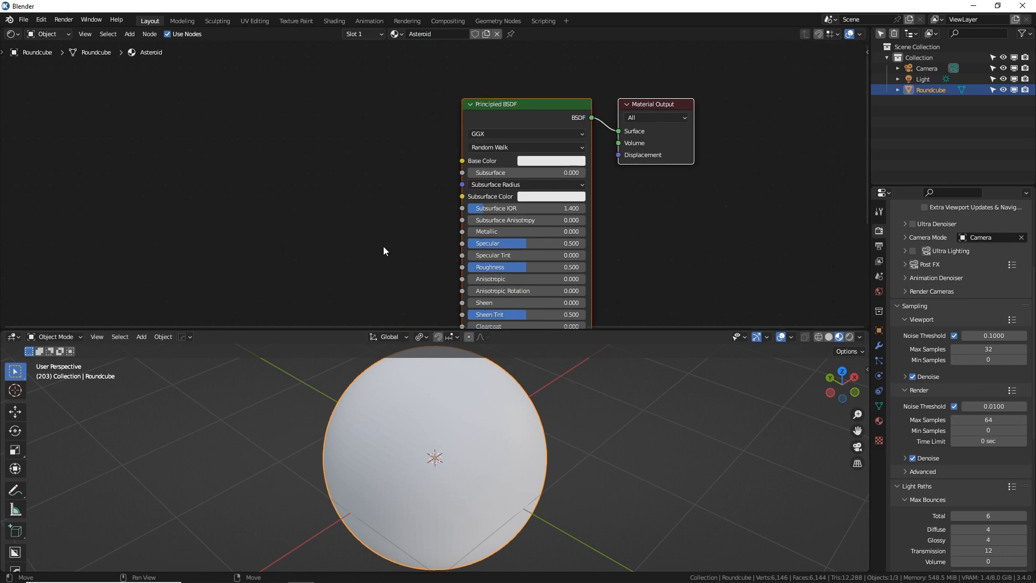
scroll(385, 242, up, 1)
scroll(385, 241, down, 2)
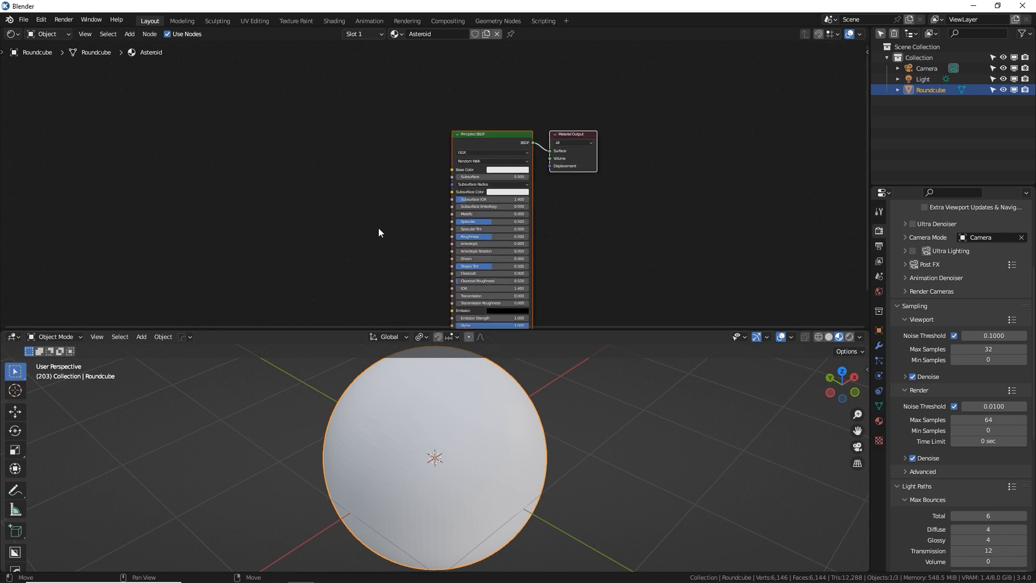
middle_drag(378, 228, 577, 183)
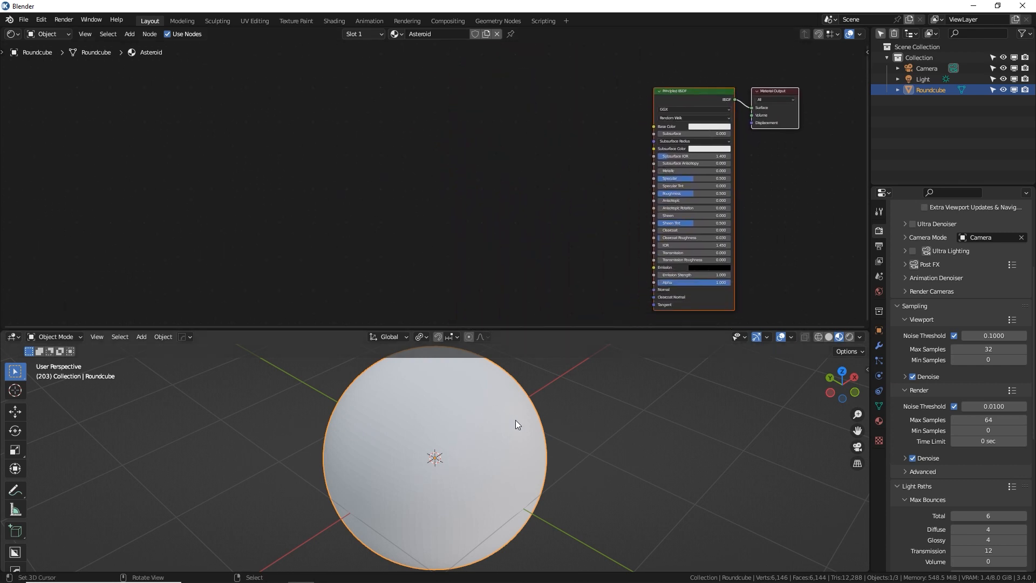
Apply Shade Smooth to the sphere.
key(F3)
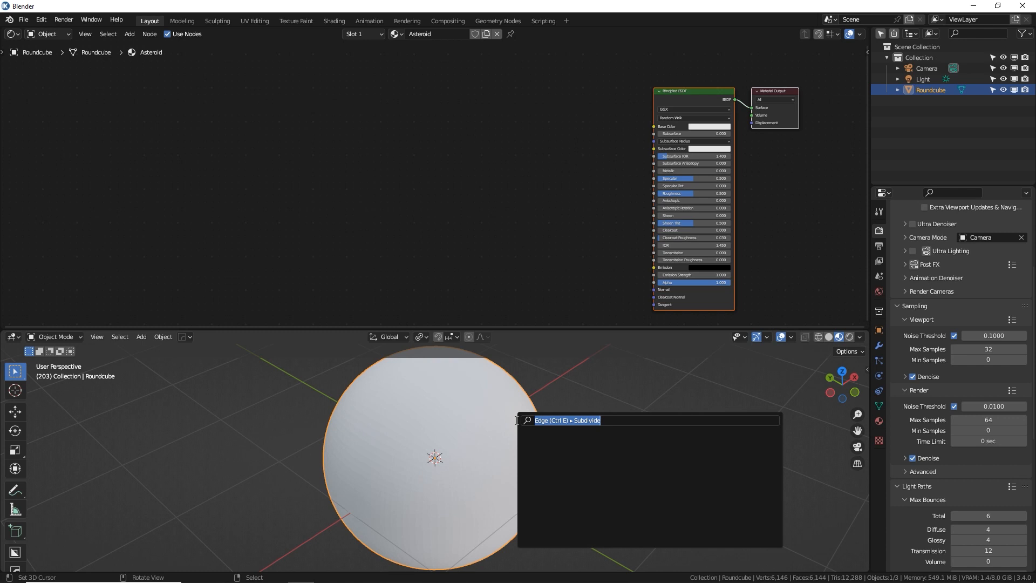
text(shade smooth)
key(Return)
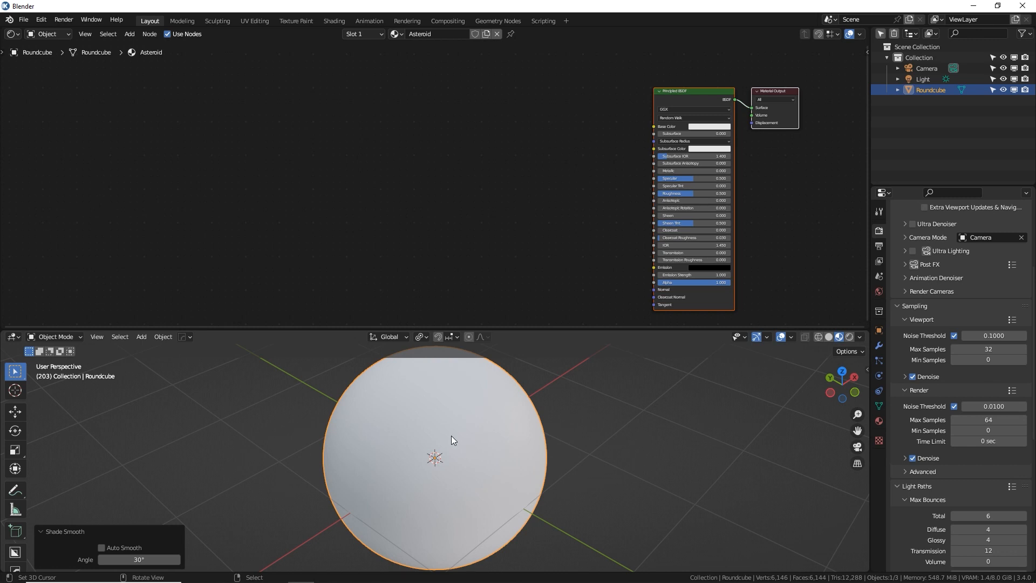
Set the Asteroid material's surface displacement method to Displacement and Bump.
click(879, 421)
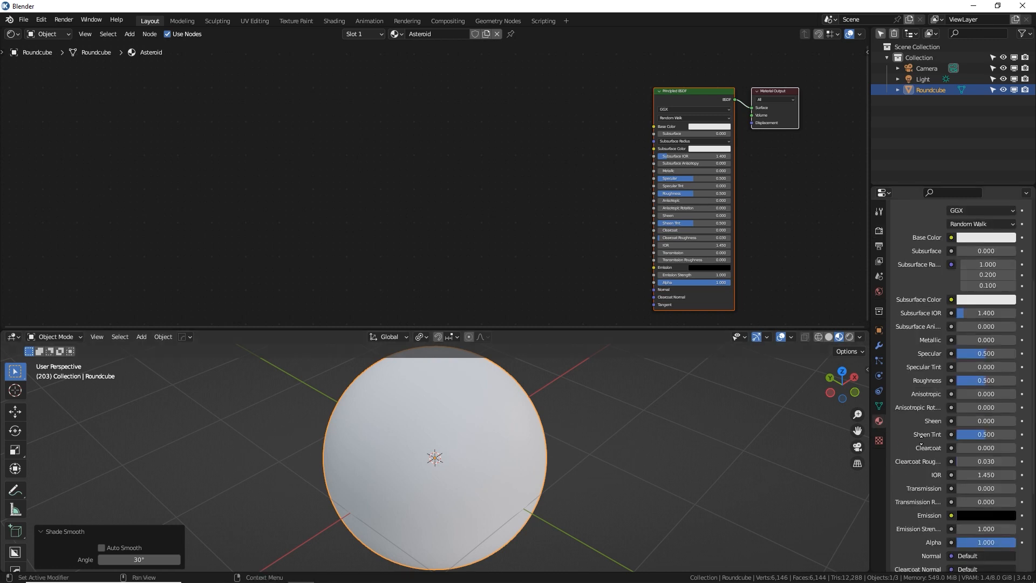
scroll(921, 442, down, 5)
click(898, 520)
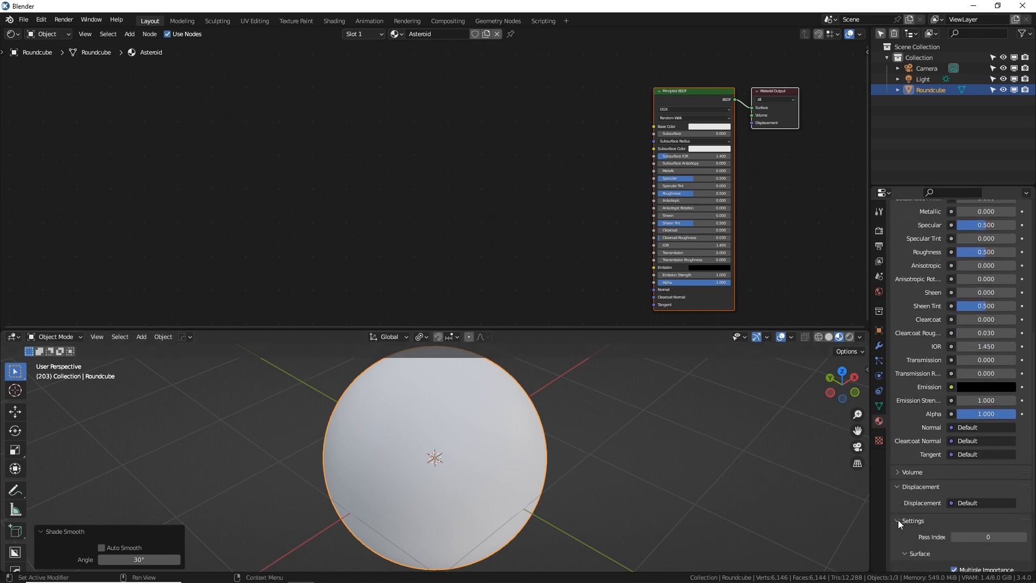
scroll(980, 451, down, 5)
click(981, 448)
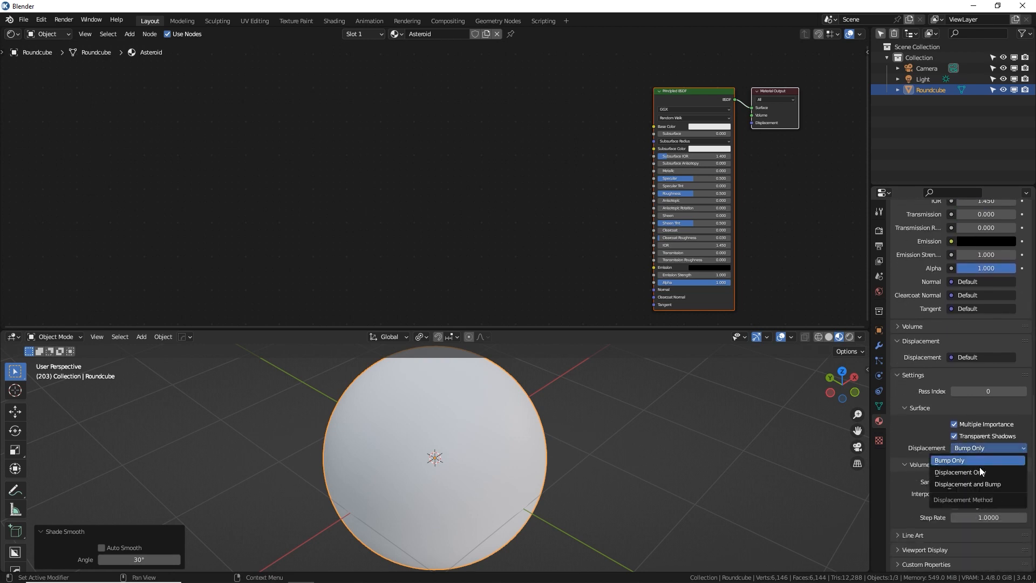
click(980, 487)
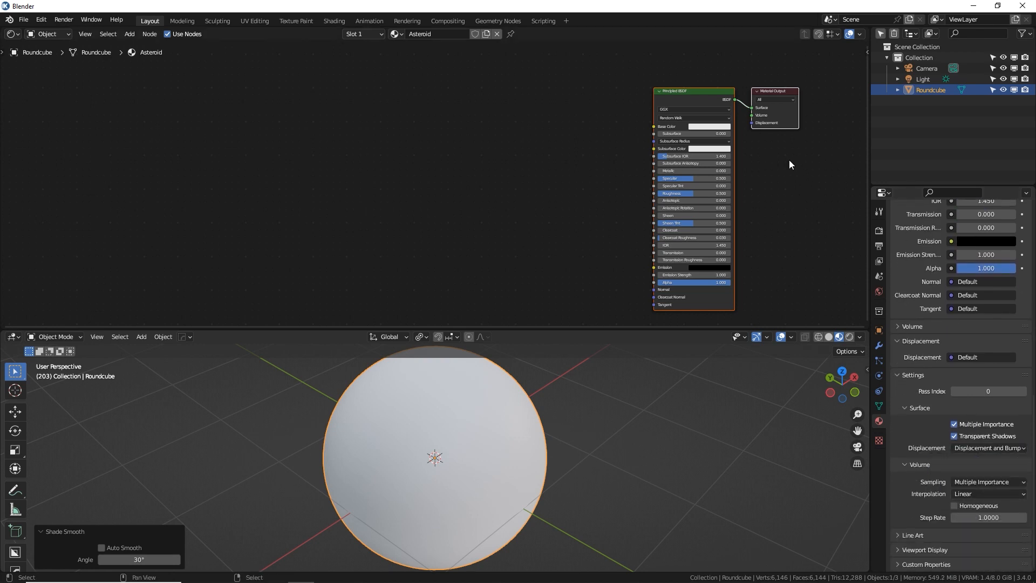
Move the Material Output node farther from the Principled BSDF and add a Voronoi Texture node well before the shader.
click(776, 110)
drag(788, 122, 826, 123)
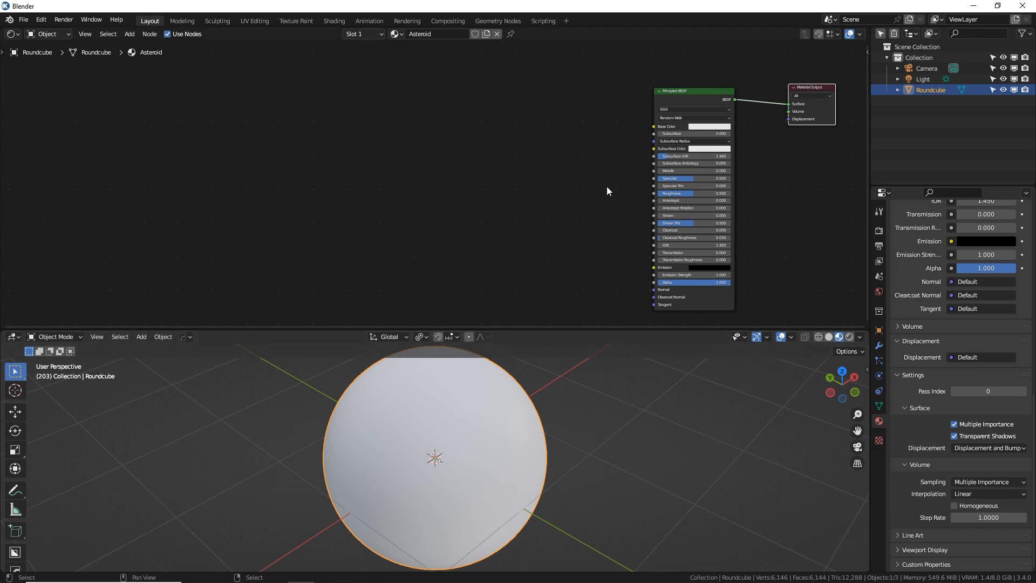
shift+scroll(607, 190, down, 3)
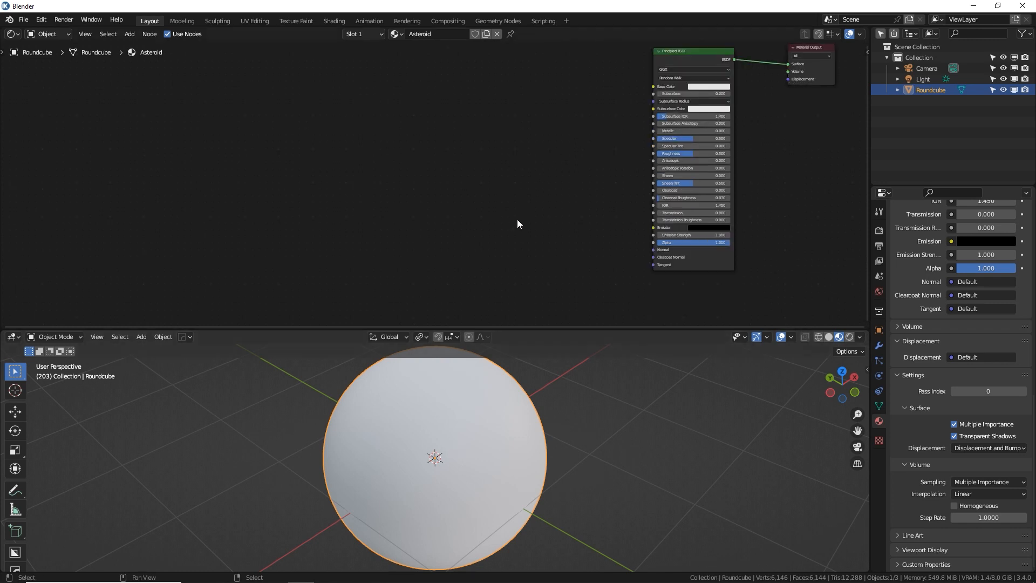
key(shift+a)
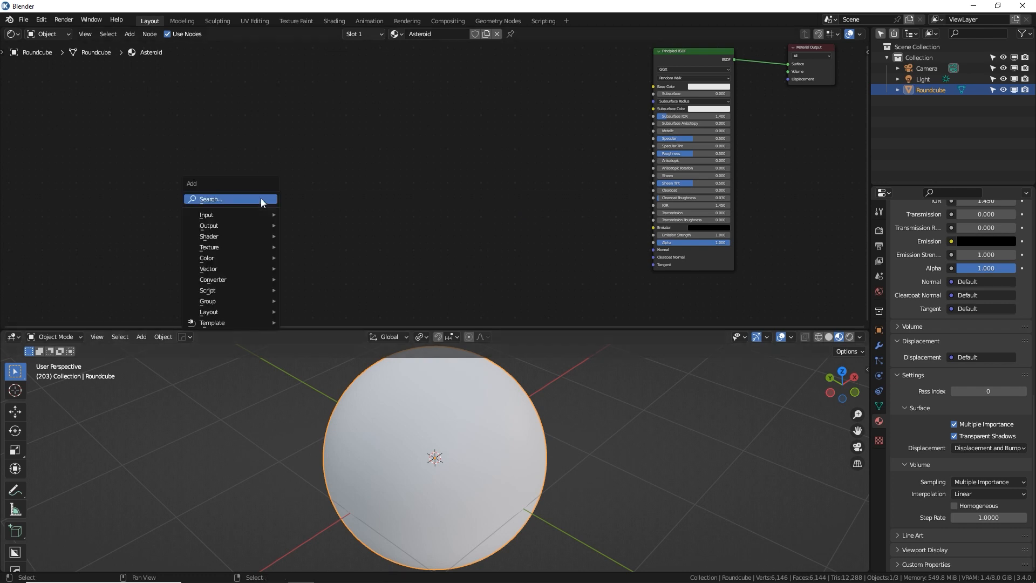
click(261, 199)
text(voro)
key(Return)
click(227, 188)
Add a ColorRamp node beside the Voronoi Texture and connect the Voronoi Distance output to its Fac input.
key(shift+a)
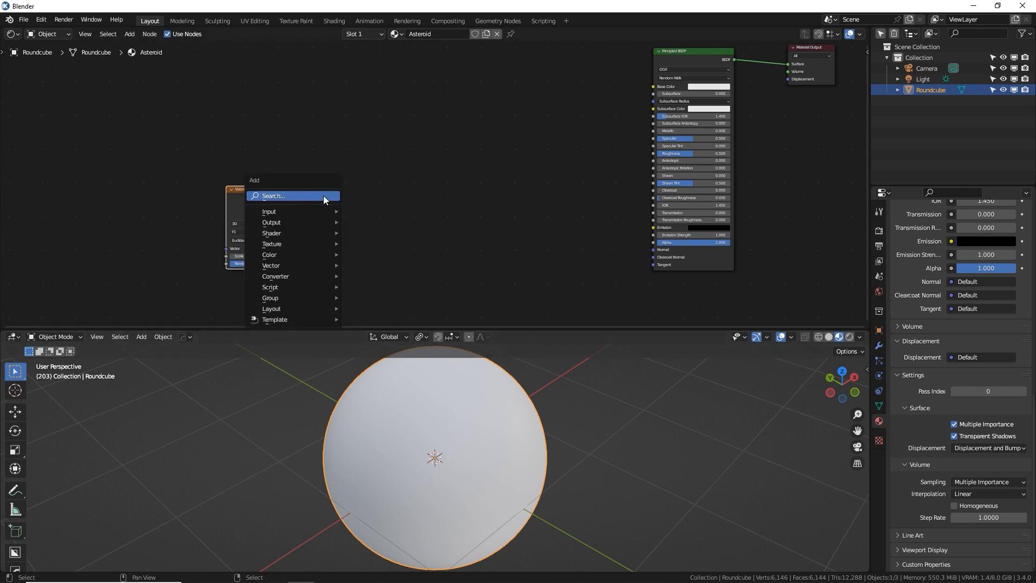
click(324, 196)
text(ramp)
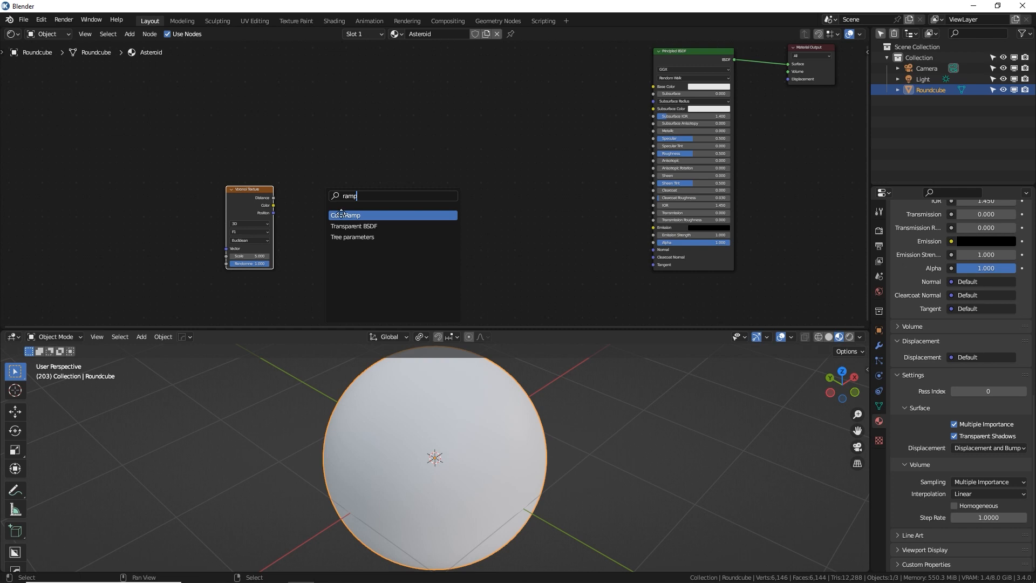
key(Return)
click(309, 211)
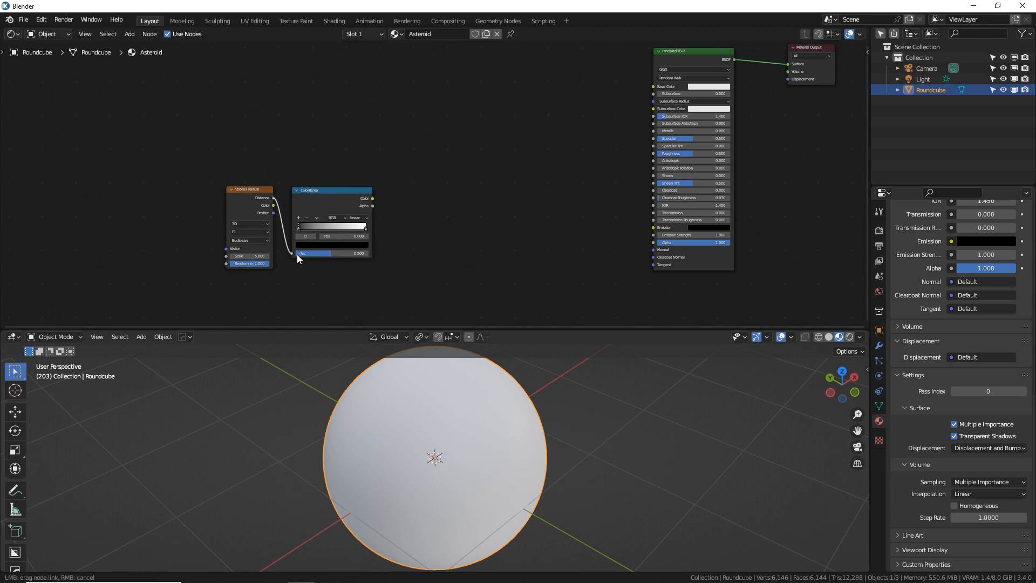
drag(273, 198, 292, 253)
Add a Displacement node and link the ColorRamp's Color through its Height input to the Material Output's Displacement.
key(shift+a)
click(501, 216)
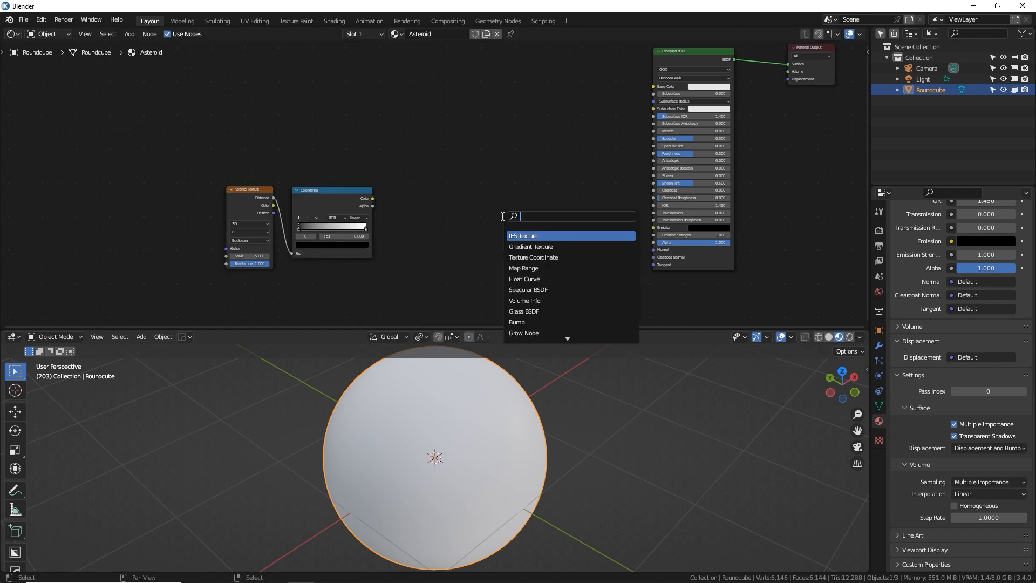
text(disp)
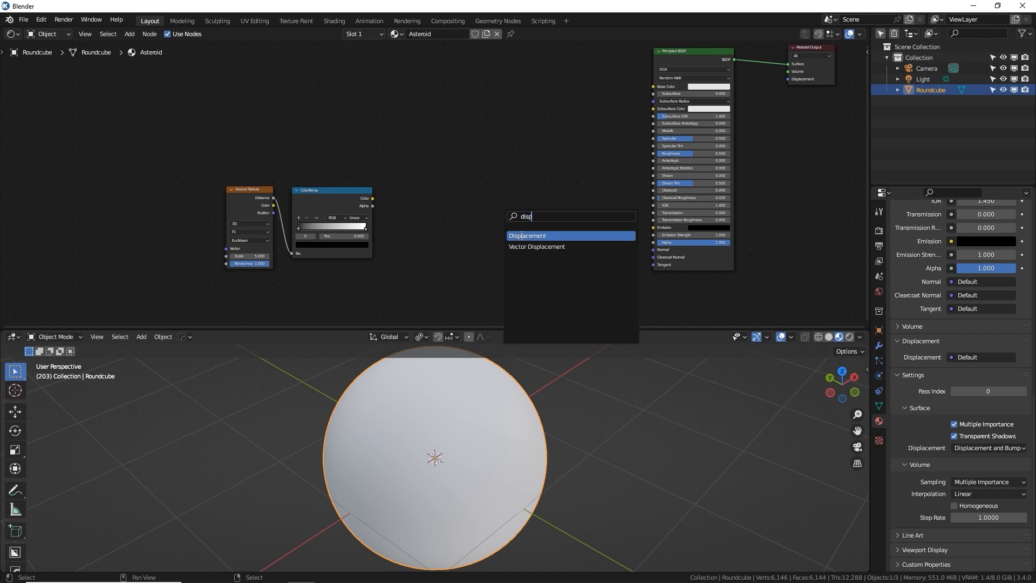
key(Return)
click(771, 143)
drag(372, 198, 789, 79)
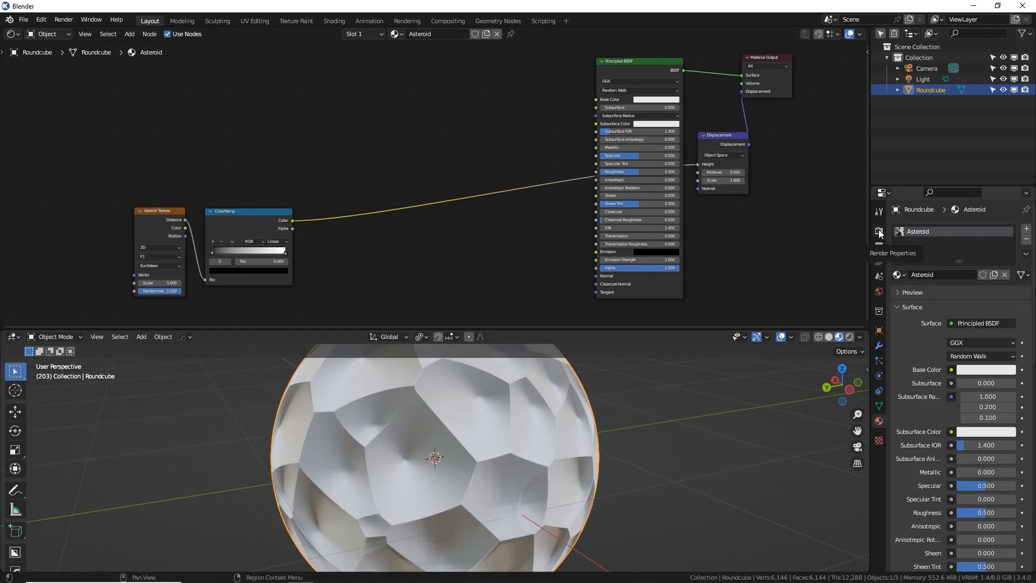
Choose Cycles as the render engine and switch the 3D viewport to Rendered shading.
click(879, 230)
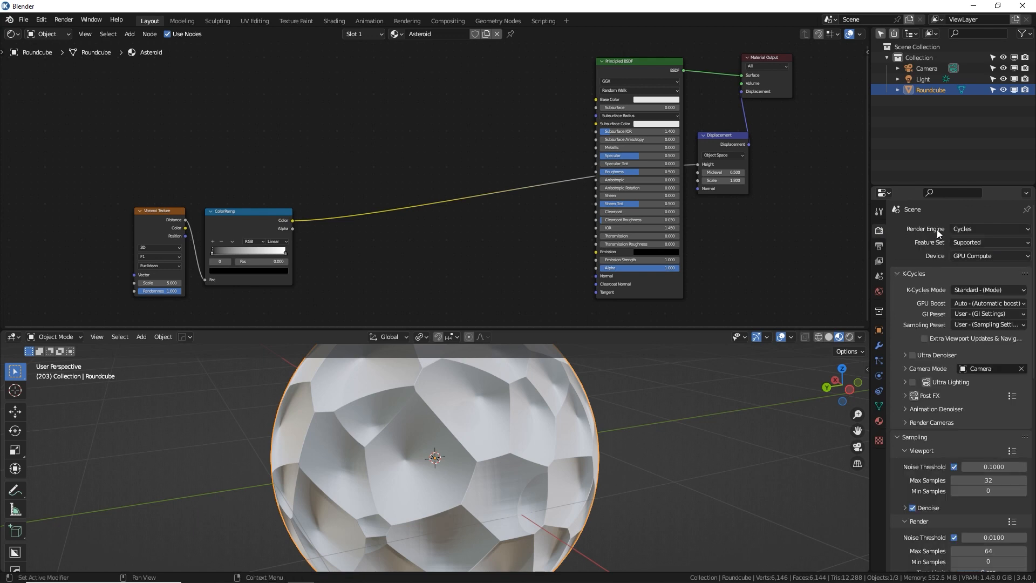
click(967, 229)
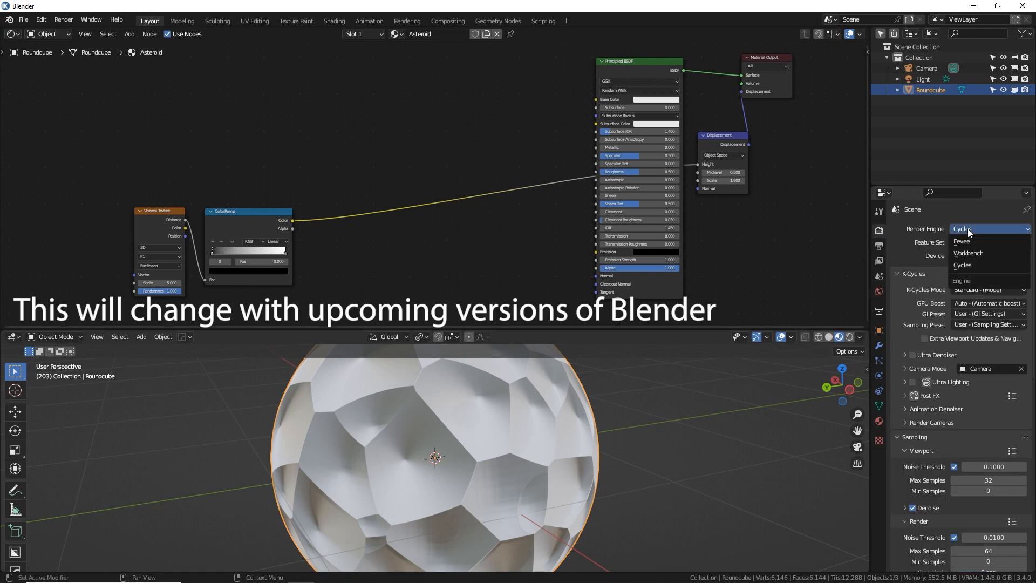
click(980, 264)
click(850, 338)
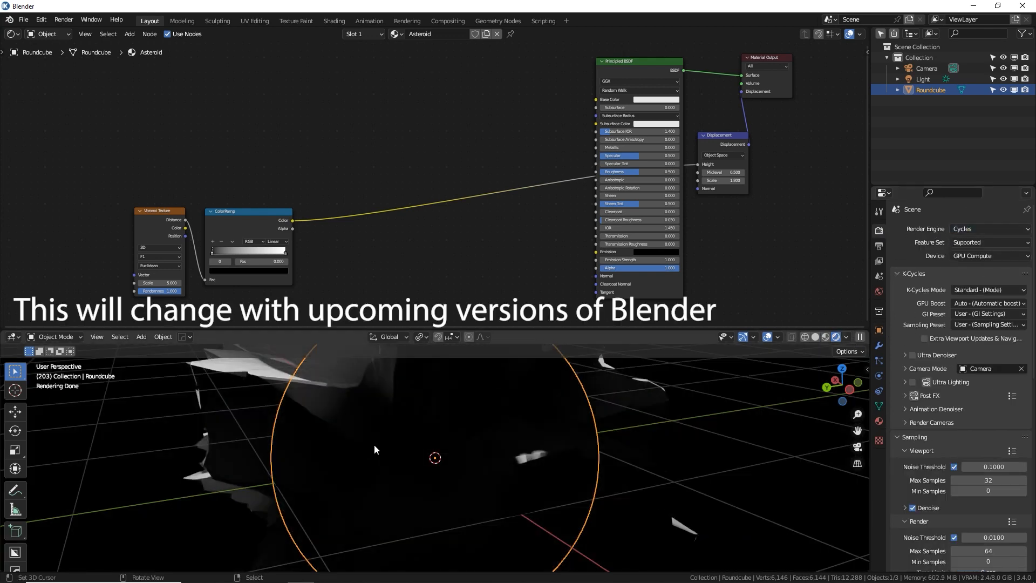
Enlarge the 3D viewport and examine the displaced sphere from several sides.
mouse_move(374, 445)
middle_down()
mouse_move(368, 439)
mouse_move(469, 449)
mouse_move(530, 403)
mouse_move(545, 329)
middle_up()
drag(546, 326, 547, 161)
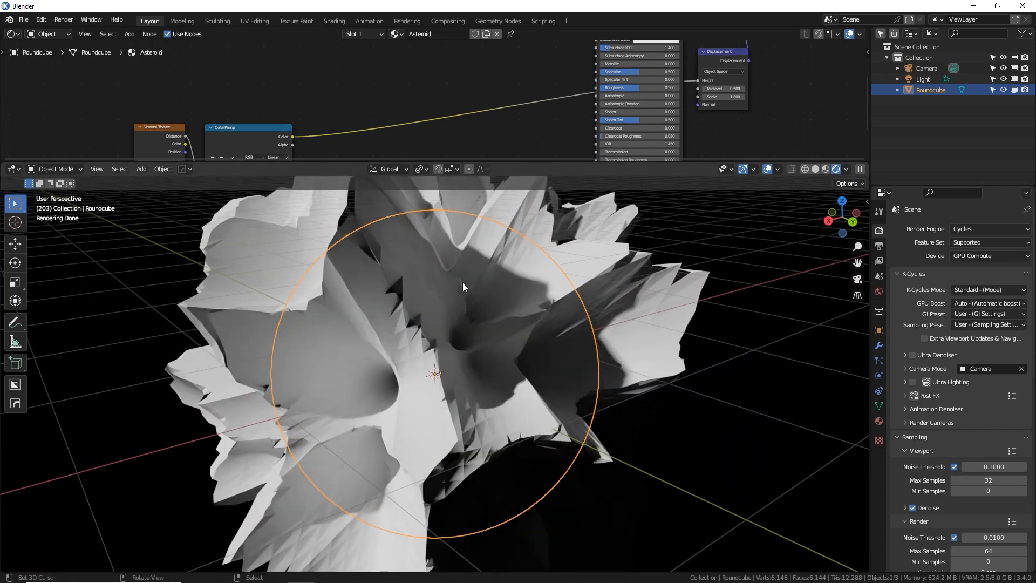
scroll(461, 283, down, 2)
middle_drag(464, 290, 529, 319)
Preview the ColorRamp output directly on the sphere and show it in Material Preview shading.
middle_drag(401, 119, 430, 73)
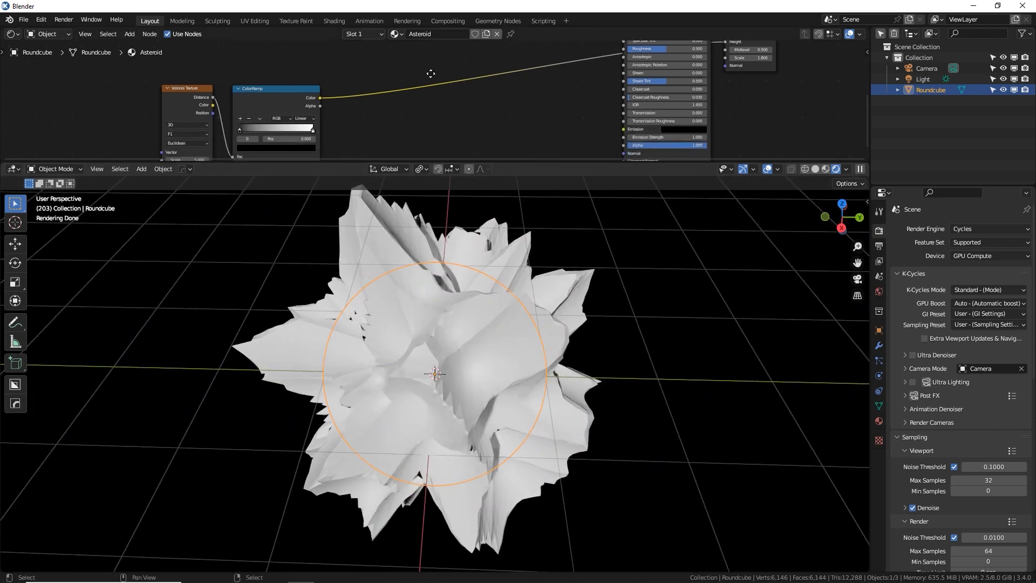
ctrl+shift+click(292, 95)
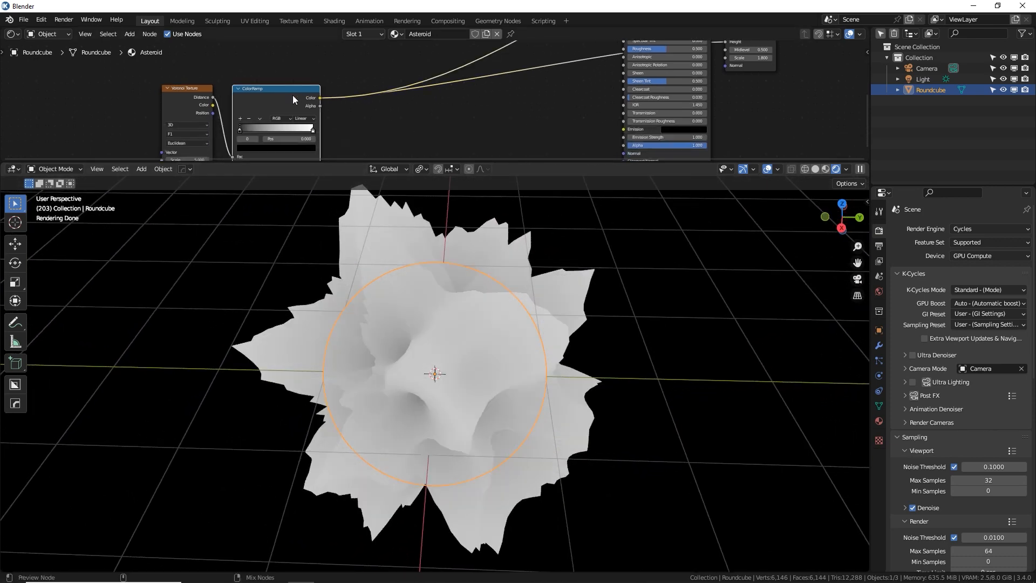
click(825, 169)
middle_drag(430, 329, 515, 303)
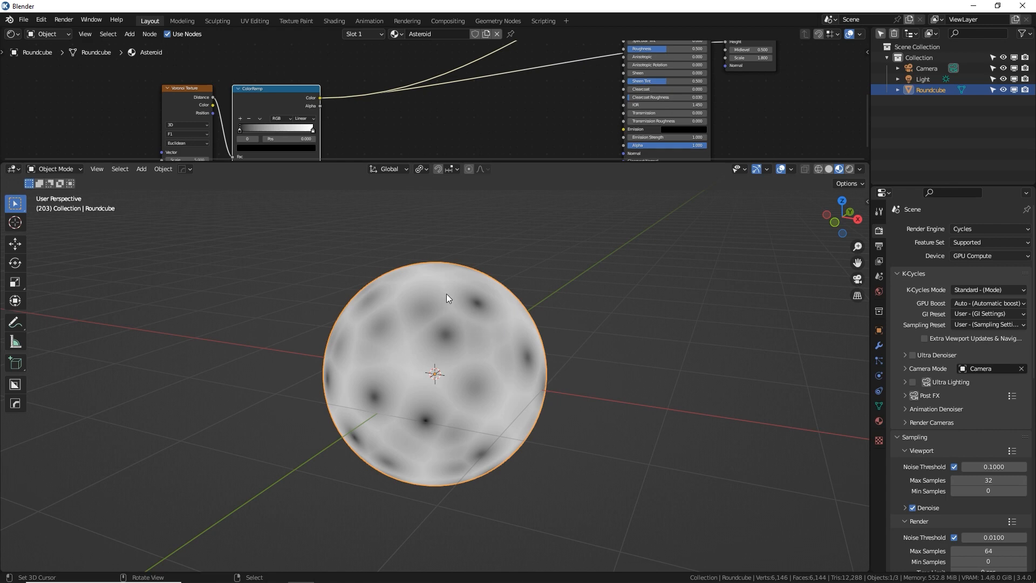
scroll(446, 294, up, 2)
mouse_move(447, 301)
middle_down()
mouse_move(475, 369)
mouse_move(497, 357)
mouse_move(483, 359)
middle_up()
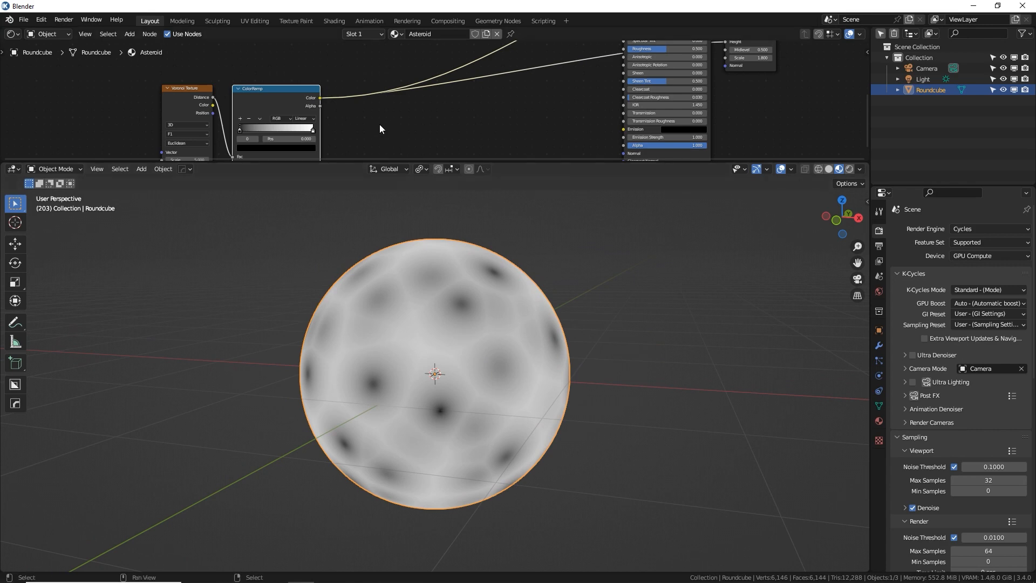
Move the ColorRamp's black stop inward and the white stop to position 0.441 to form sharp dark spots.
middle_drag(377, 125, 384, 99)
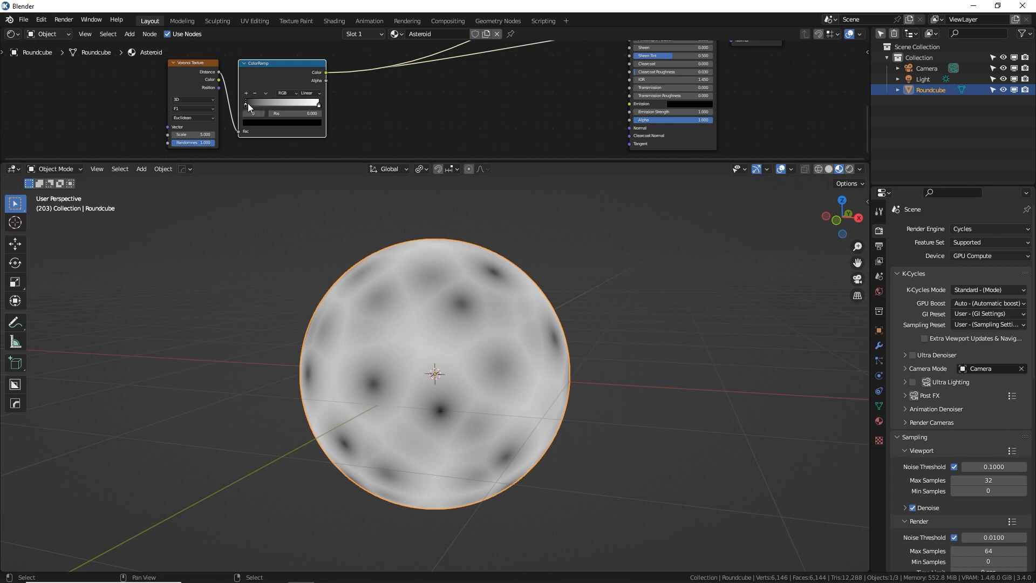
drag(247, 103, 270, 108)
drag(319, 104, 277, 104)
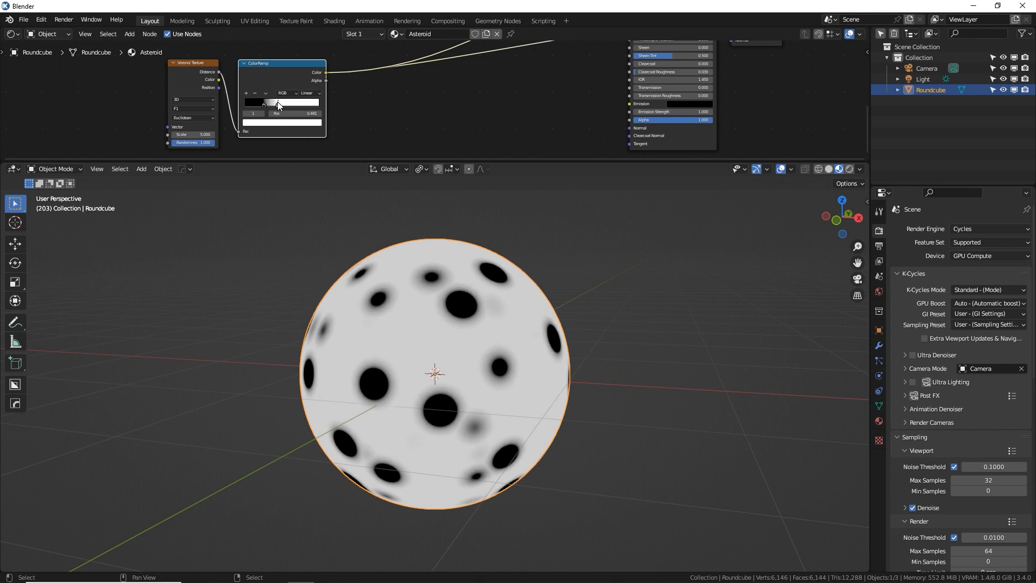
Set the color value of the ColorRamp's white stop to 0.5.
click(295, 122)
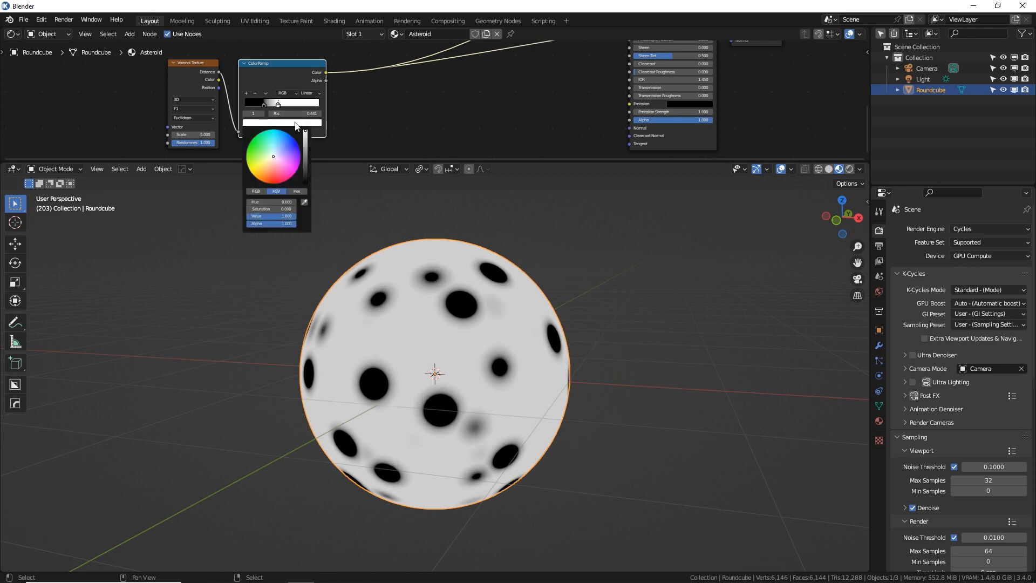
click(277, 216)
text(.5)
key(Return)
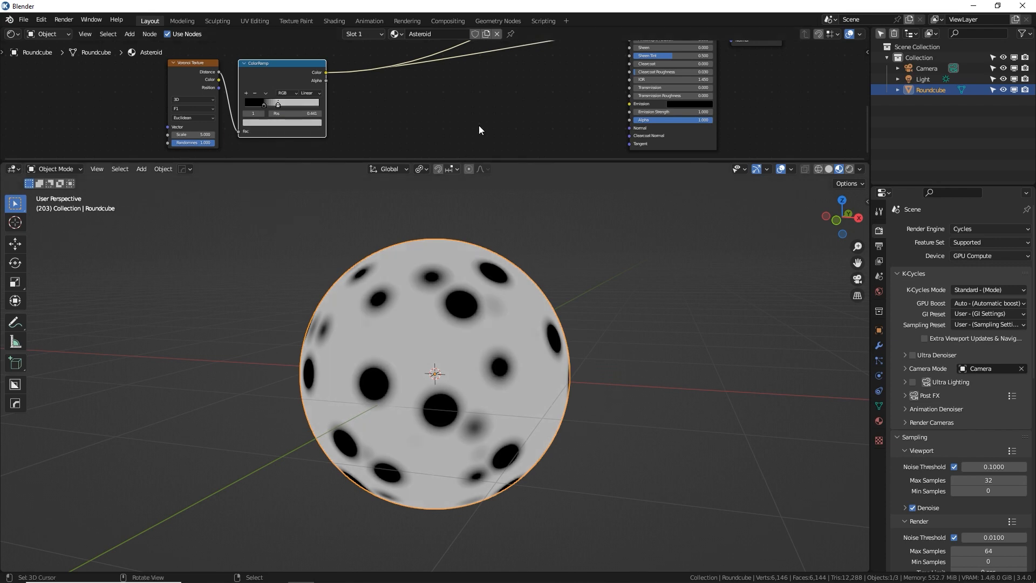
Enlarge the node editor and examine the ColorRamp's stops against the spots on the sphere.
scroll(344, 104, down, 2)
scroll(345, 107, up, 7)
scroll(345, 104, up, 5)
middle_drag(345, 104, 630, 95)
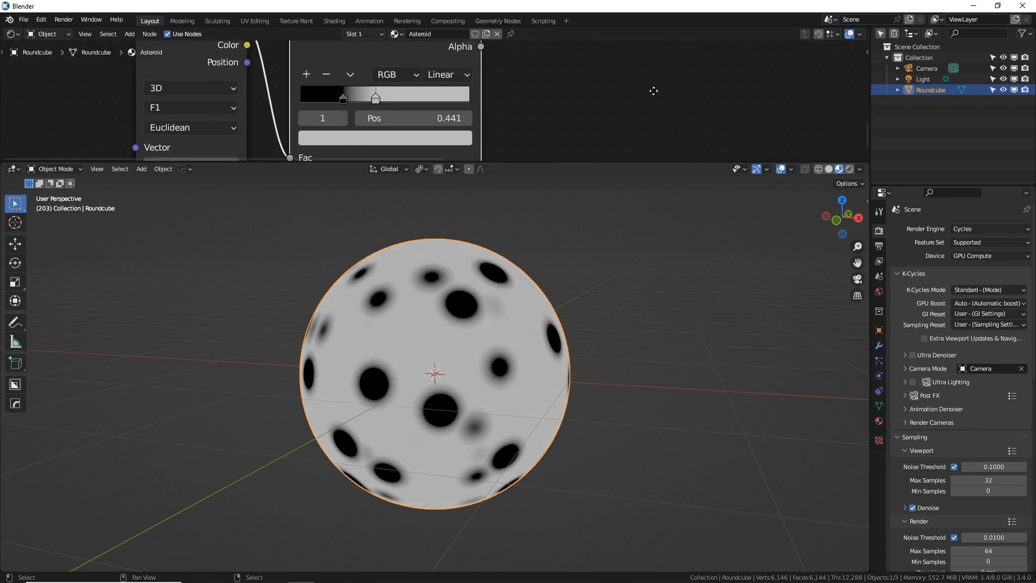
drag(588, 164, 583, 299)
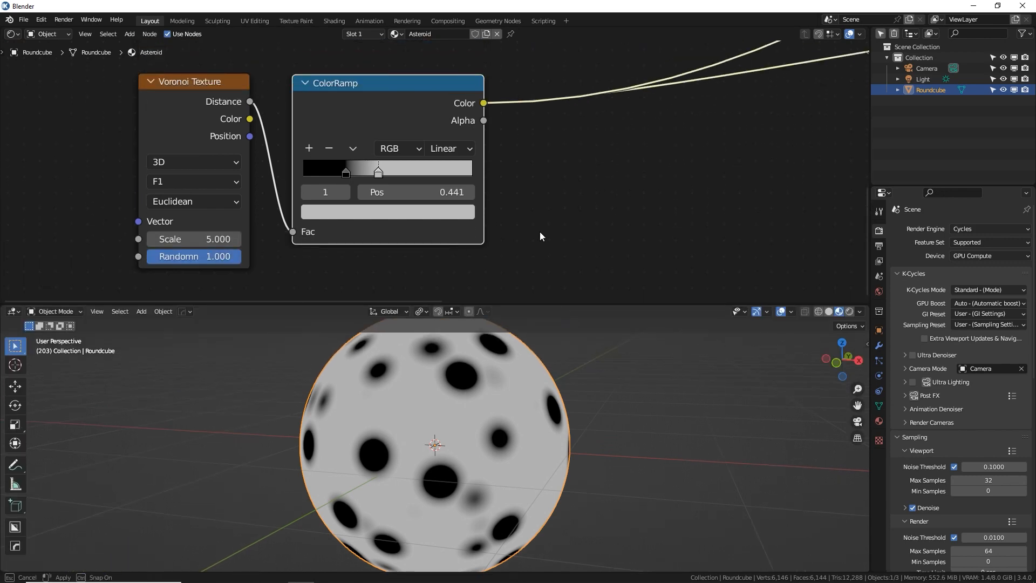
scroll(448, 195, up, 2)
click(377, 229)
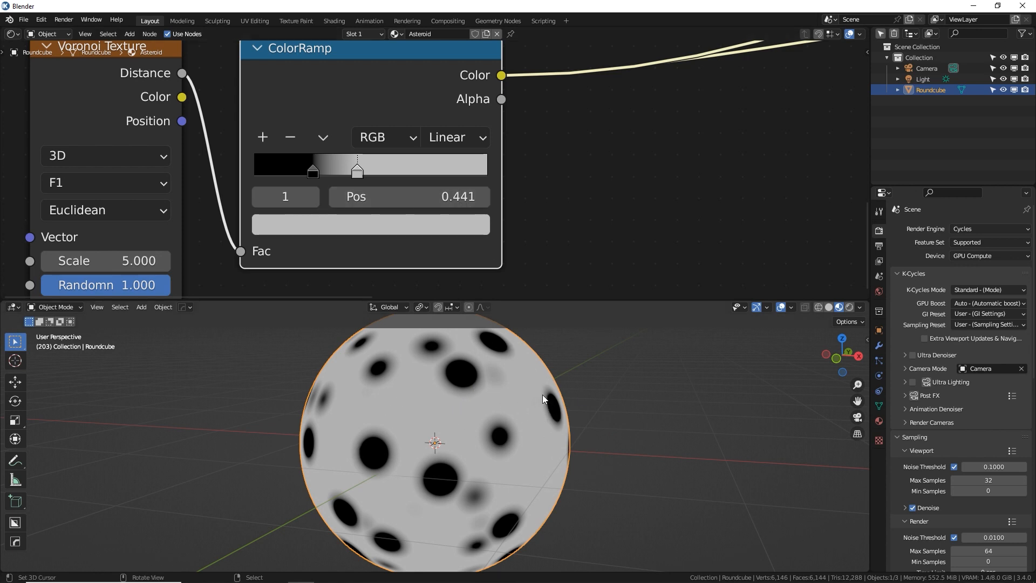
scroll(542, 383, down, 1)
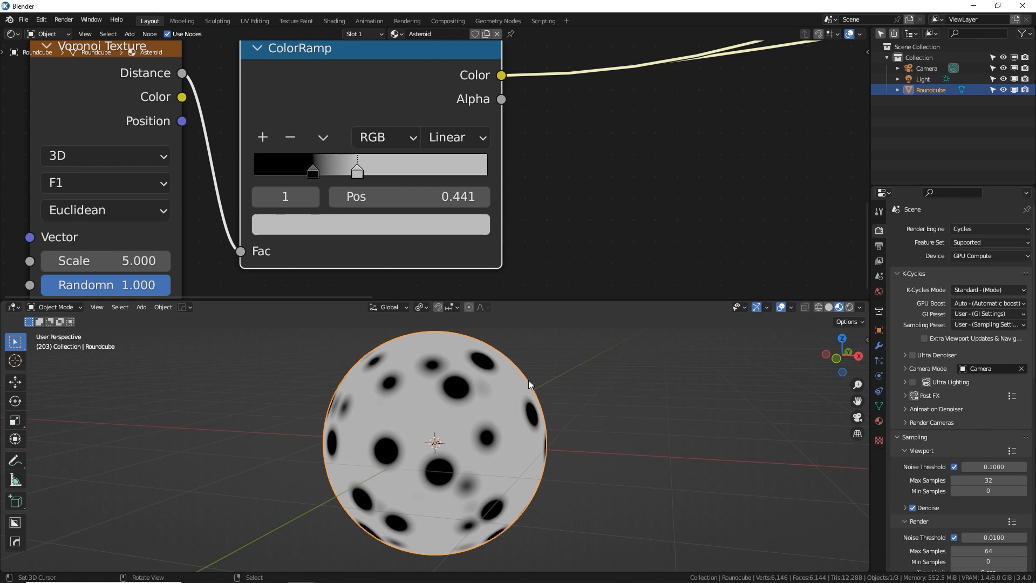
scroll(555, 199, down, 3)
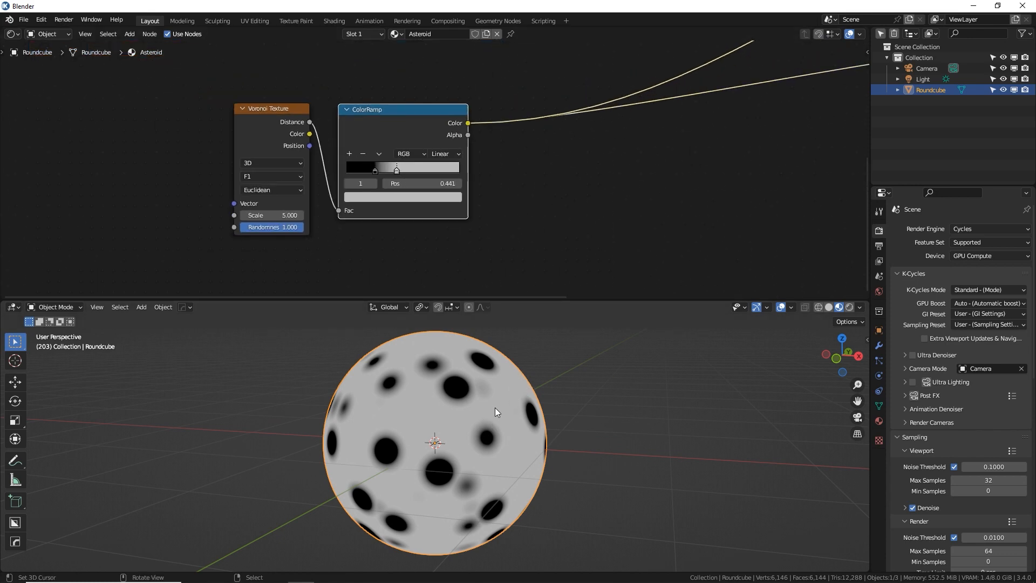
mouse_move(471, 413)
middle_down()
mouse_move(504, 414)
mouse_move(478, 416)
middle_up()
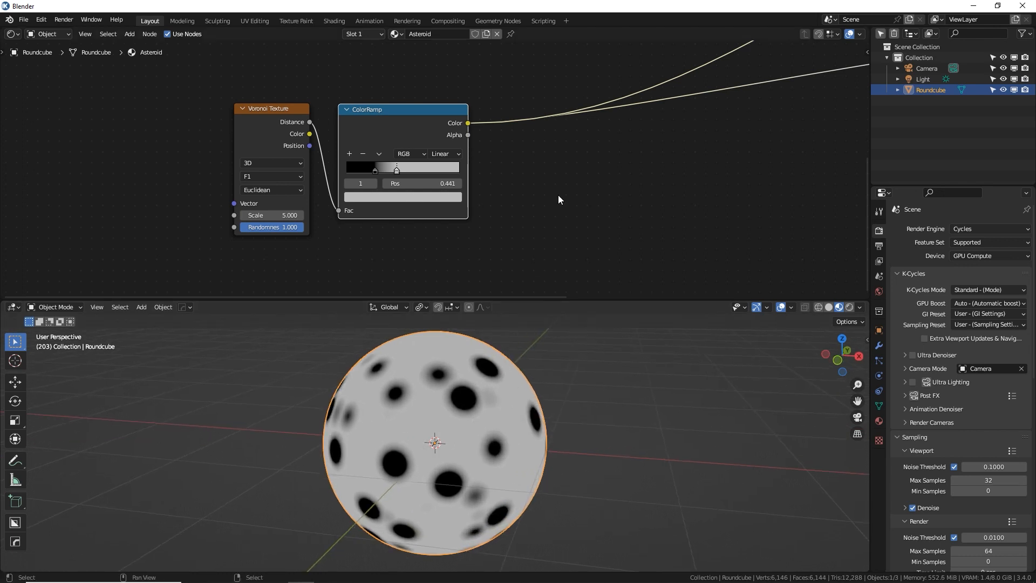
Reconnect the Principled BSDF to the Material Output's Surface and show the sphere in Rendered shading.
scroll(558, 194, down, 2)
middle_drag(594, 177, 361, 246)
middle_drag(486, 135, 435, 196)
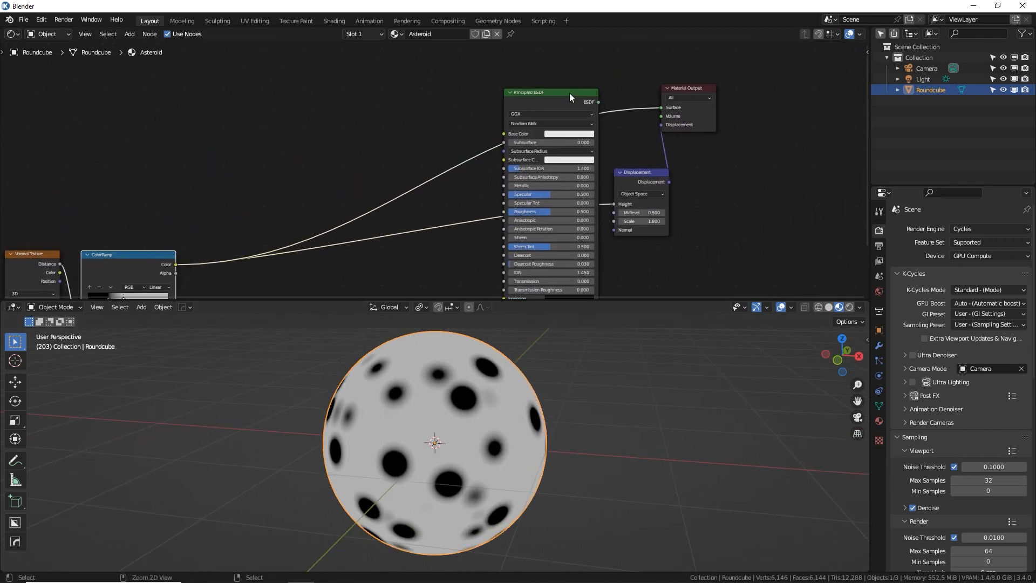
ctrl+shift+click(570, 94)
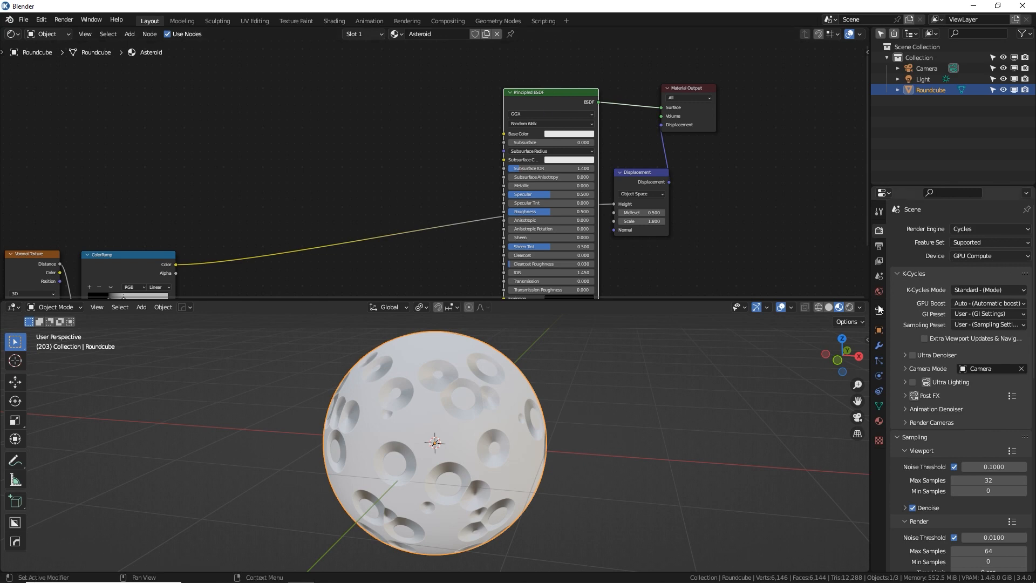
click(853, 306)
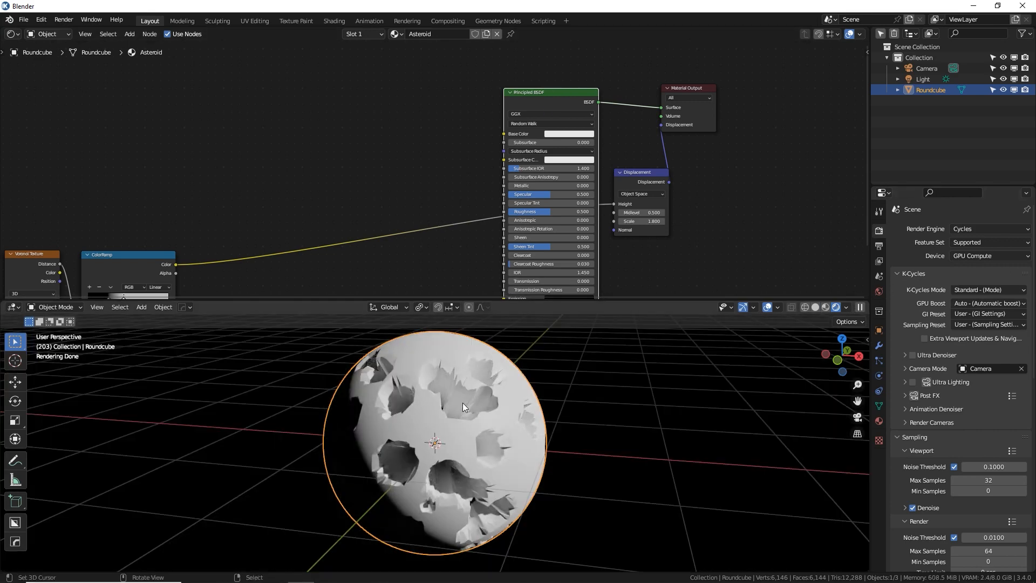
Set the Displacement node's Scale to 1.
middle_drag(359, 254, 417, 226)
scroll(776, 145, down, 1)
scroll(775, 149, up, 2)
middle_drag(753, 194, 707, 180)
click(675, 180)
text(1)
key(Return)
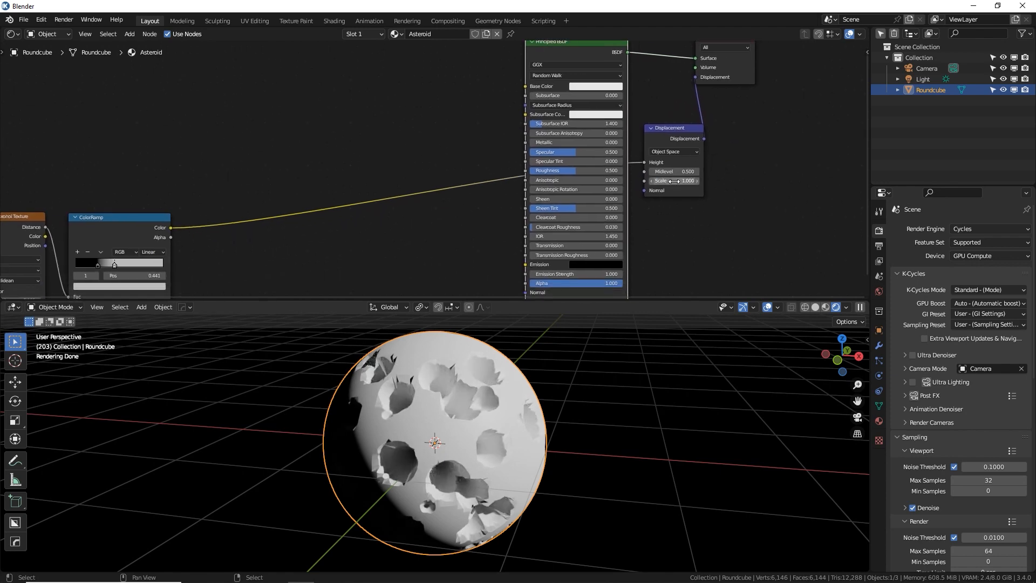
Add a Subdivision Surface modifier to the Roundcube, trying Simple before settling on Catmull-Clark.
scroll(455, 483, up, 3)
middle_drag(429, 450, 444, 473)
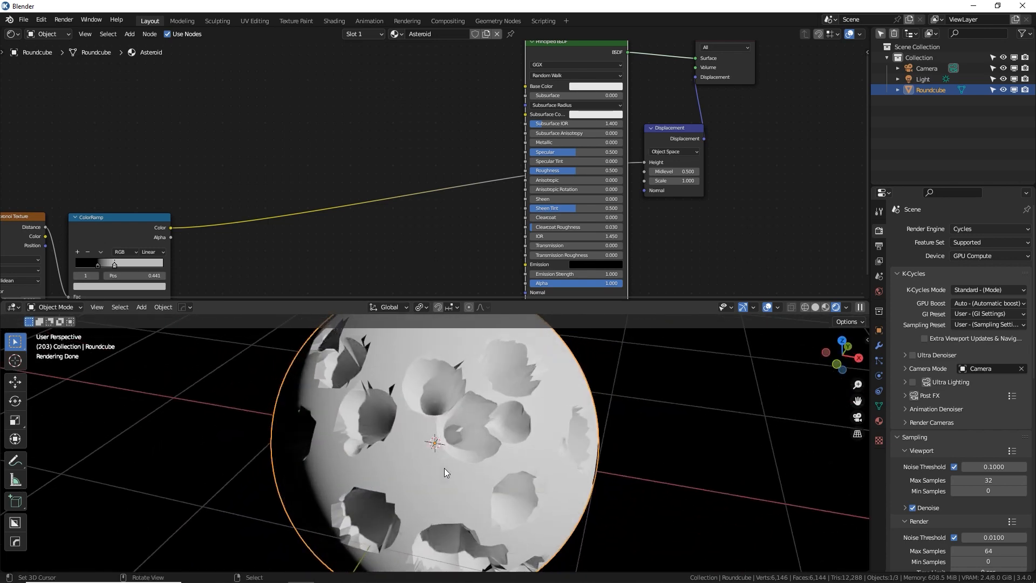
click(879, 348)
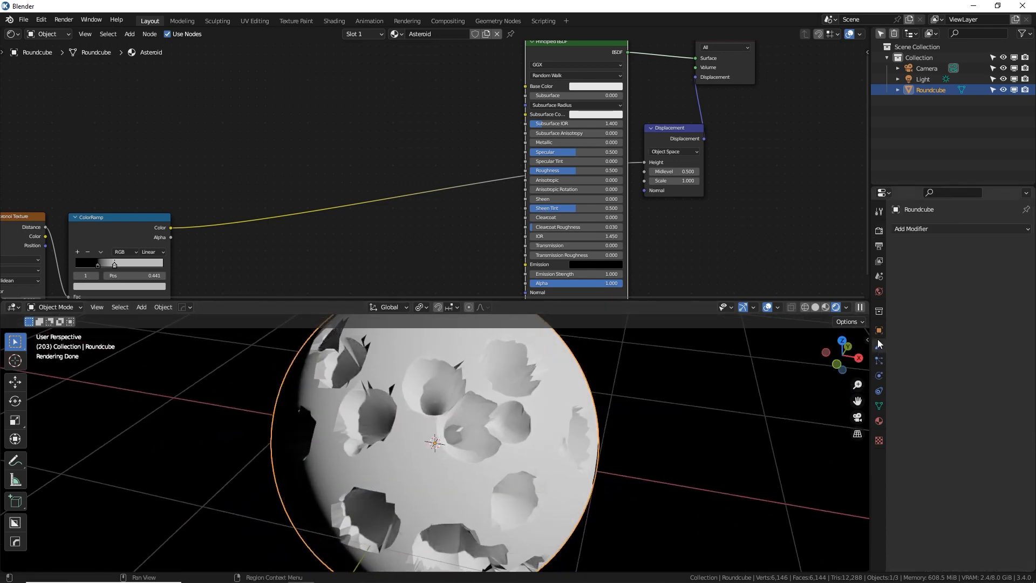
click(922, 229)
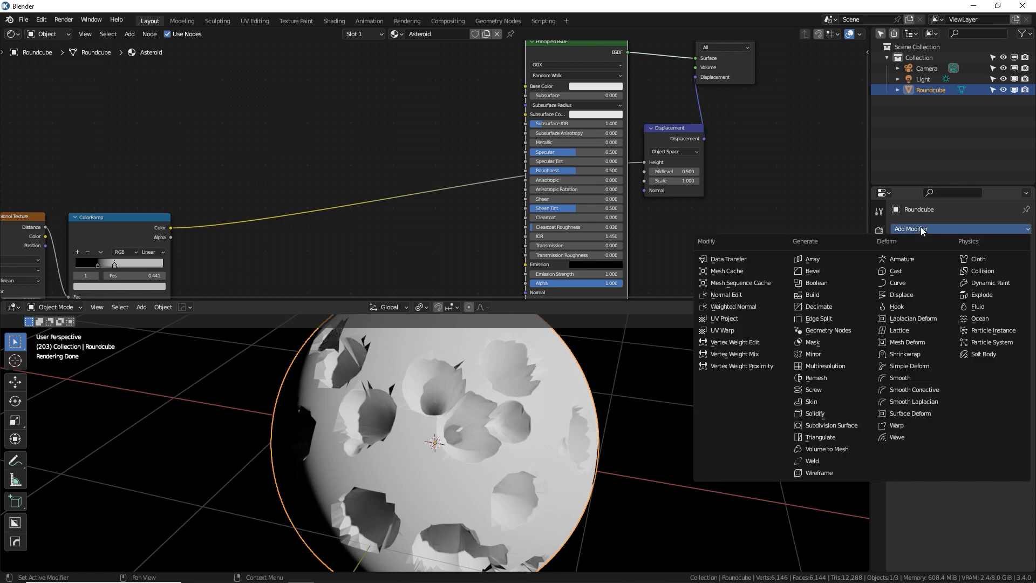
click(831, 425)
click(981, 288)
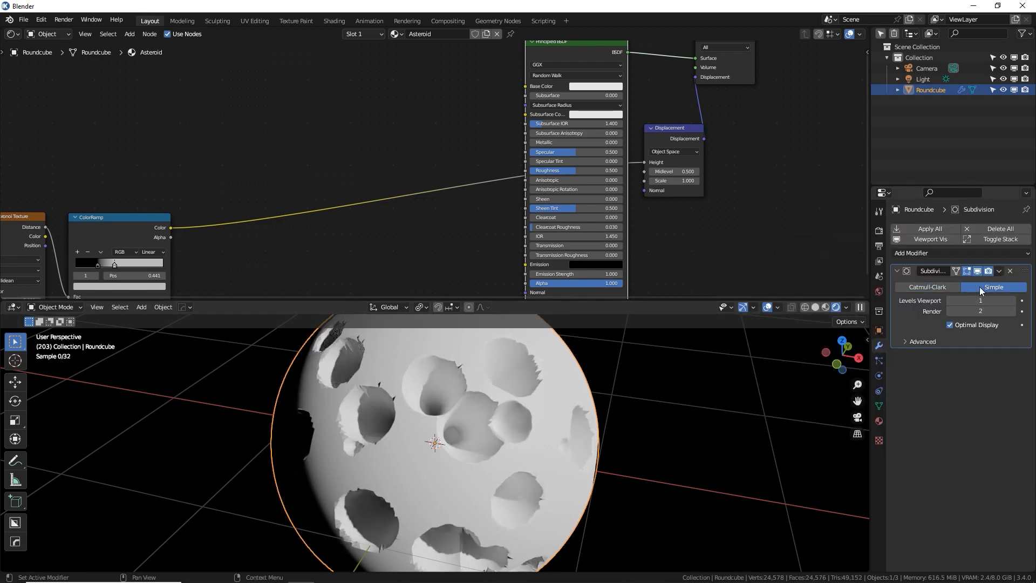
click(942, 289)
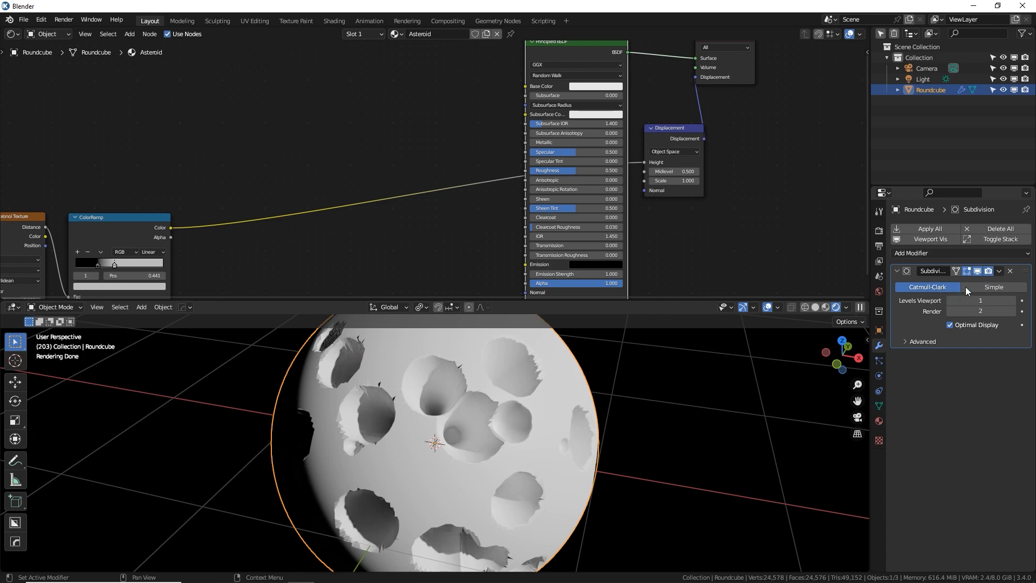
Set the subdivision levels to 2 for the viewport and 3 for render, and check the craters.
click(1013, 300)
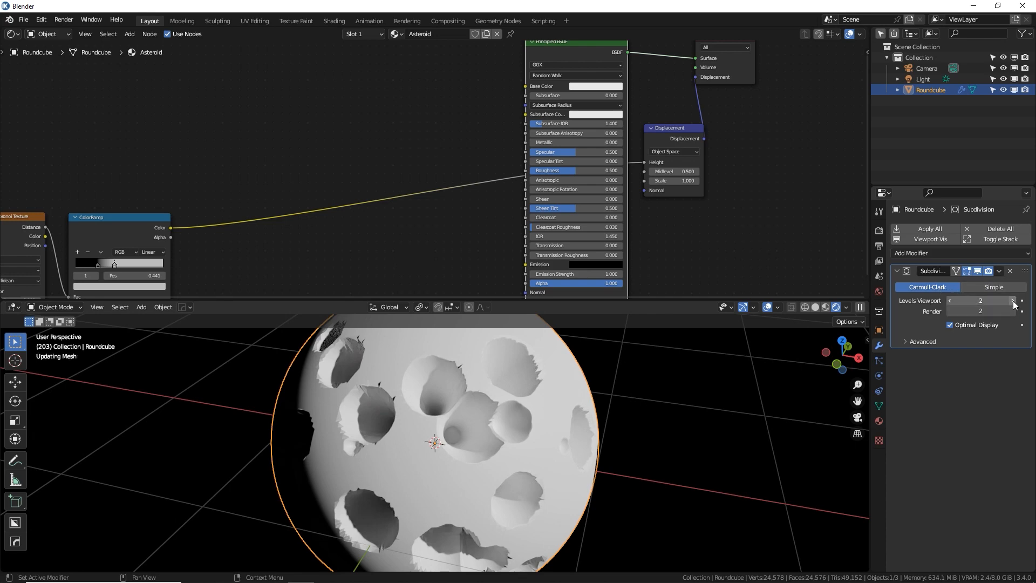
click(1012, 311)
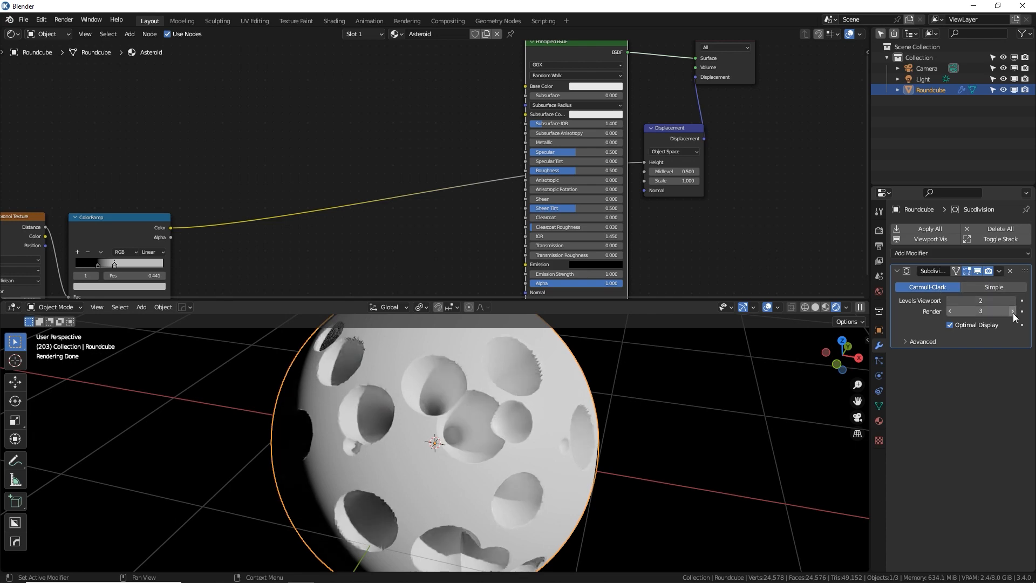
middle_drag(554, 405, 541, 425)
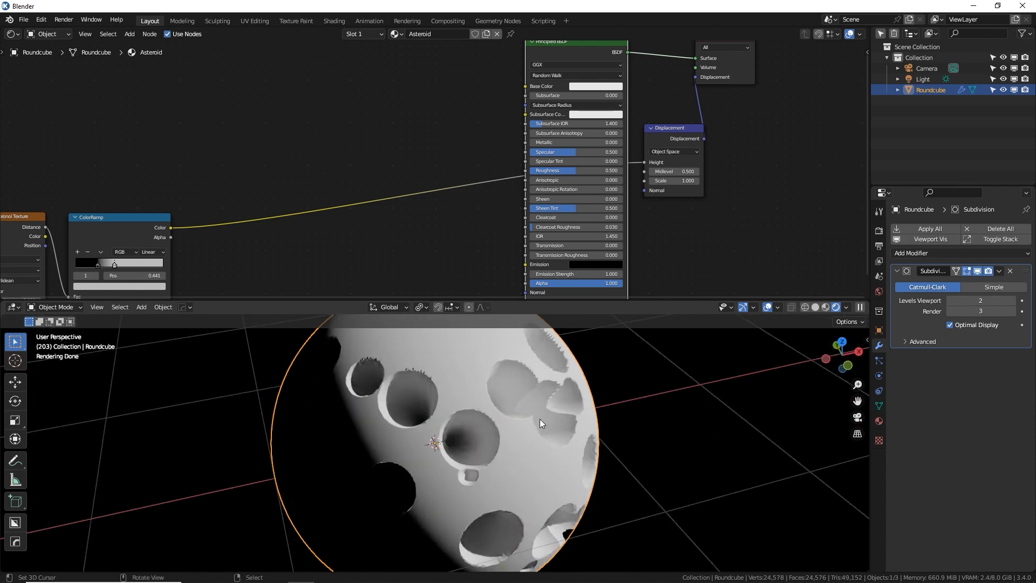
Change the ColorRamp's interpolation to Ease.
scroll(339, 216, down, 4)
middle_drag(214, 214, 360, 210)
scroll(362, 227, up, 4)
scroll(398, 204, up, 2)
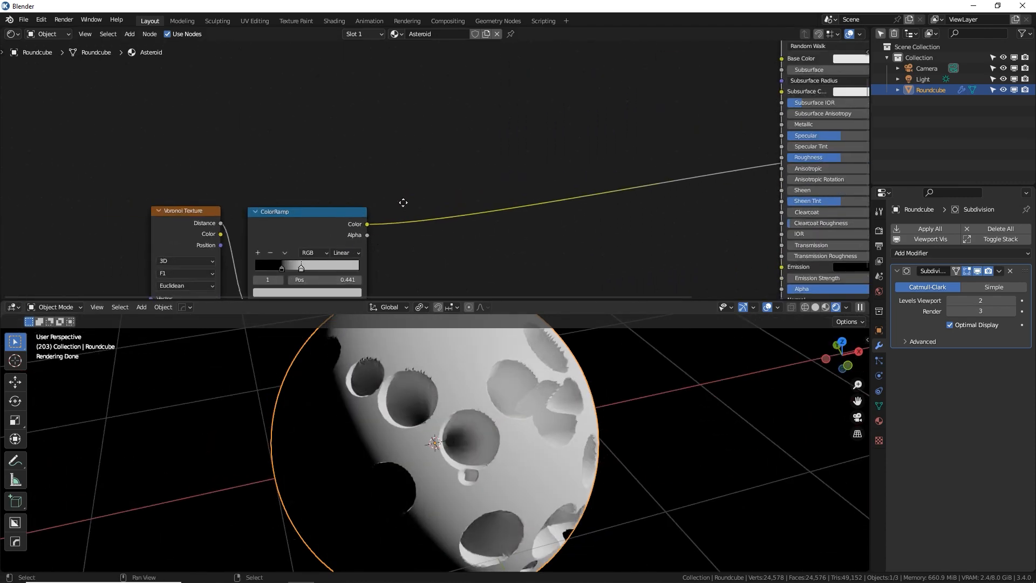
middle_drag(369, 259, 445, 157)
scroll(446, 157, up, 5)
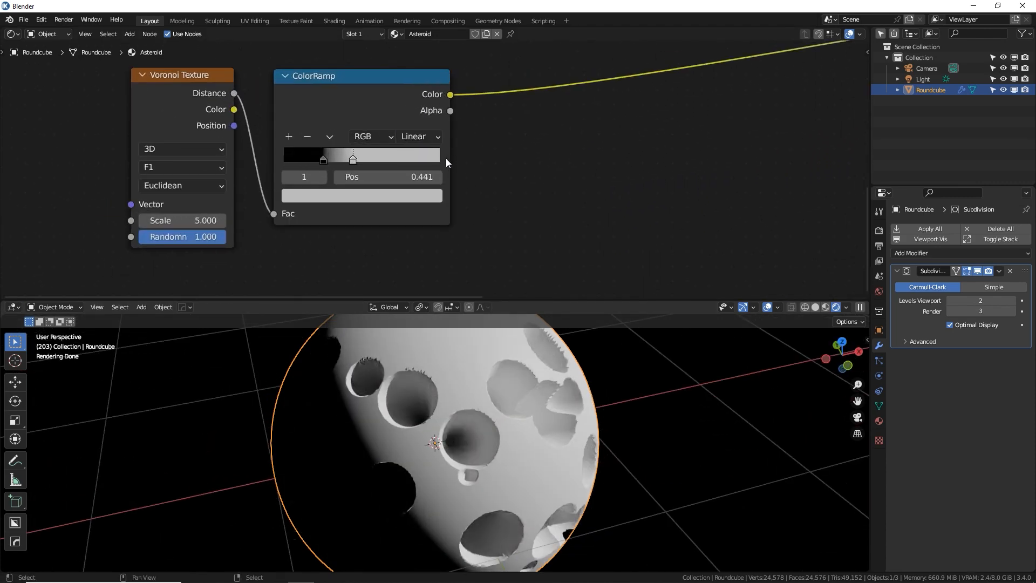
click(424, 137)
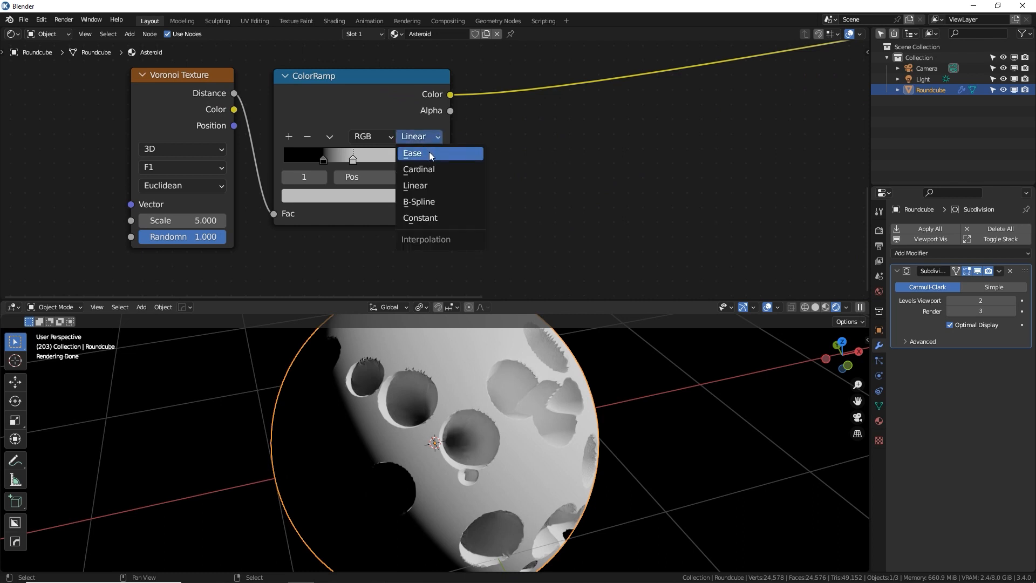
click(431, 155)
Move the ColorRamp's black stop to position 0 and lighten its color to mid grey for shallower craters.
drag(323, 160, 273, 156)
middle_drag(496, 411, 426, 367)
click(391, 197)
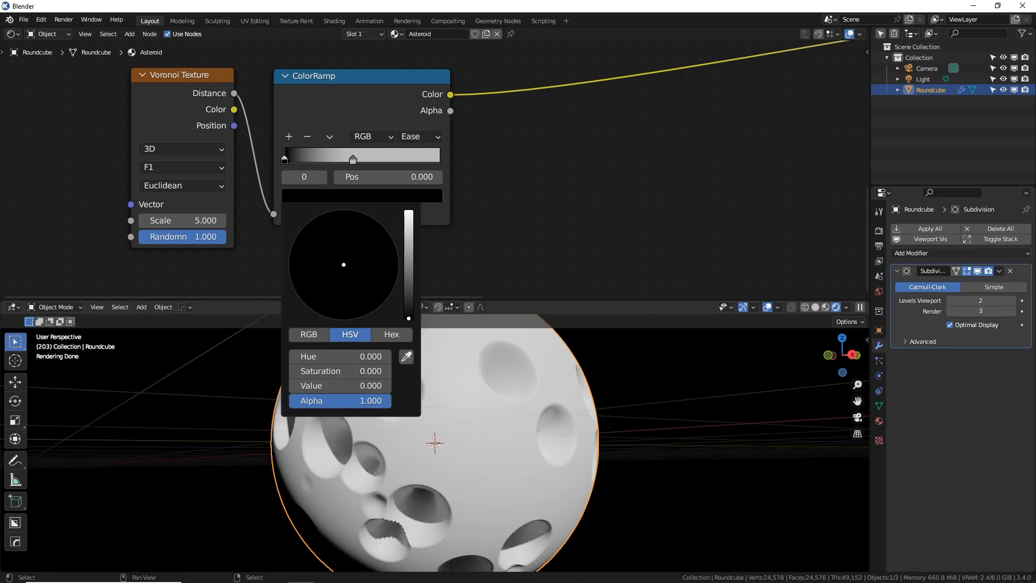
drag(408, 318, 408, 246)
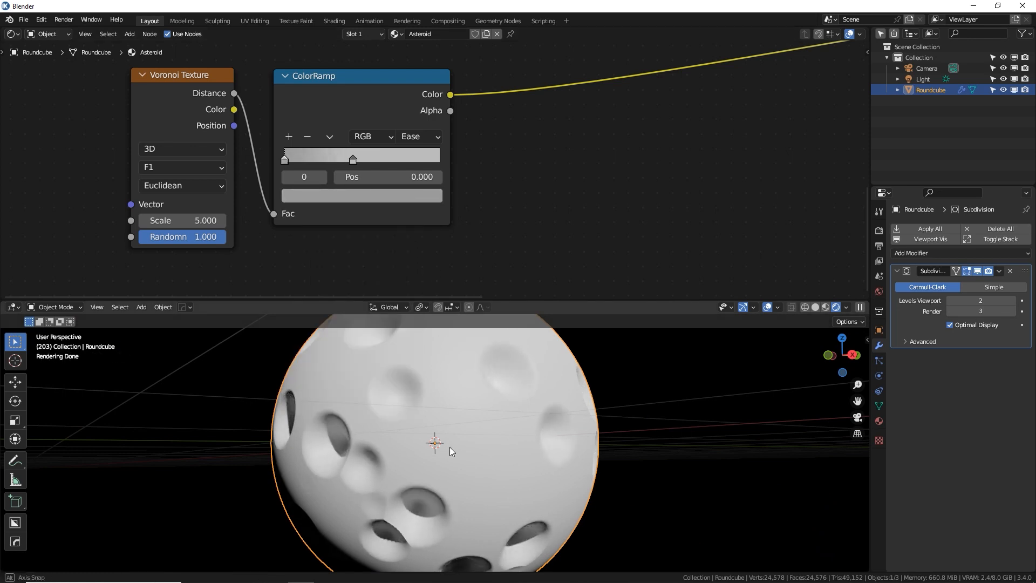
Move the ColorRamp's dark stop to position 0.027 and darken its grey slightly to deepen the craters.
middle_drag(449, 447, 412, 455)
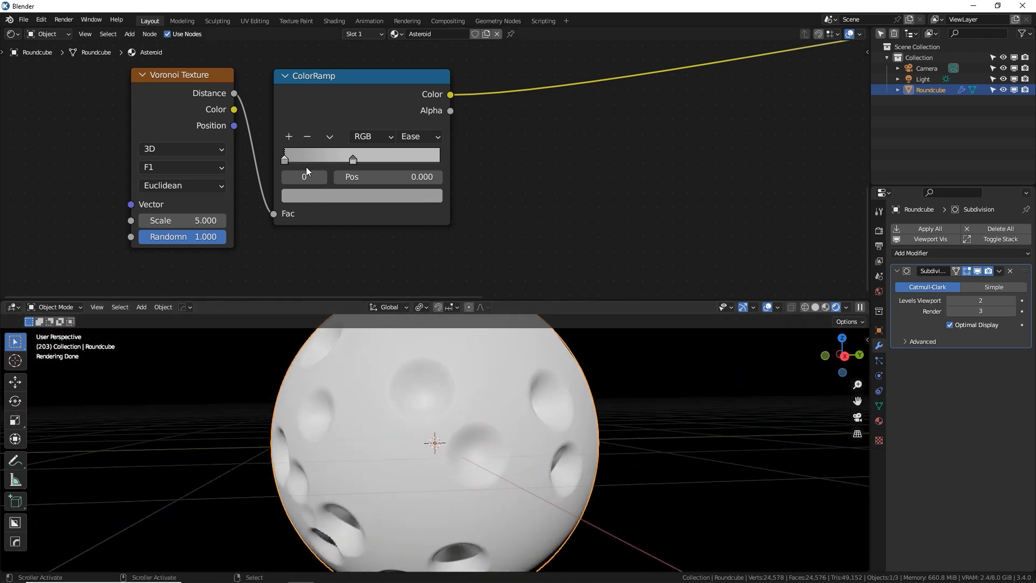
drag(290, 161, 290, 160)
click(386, 200)
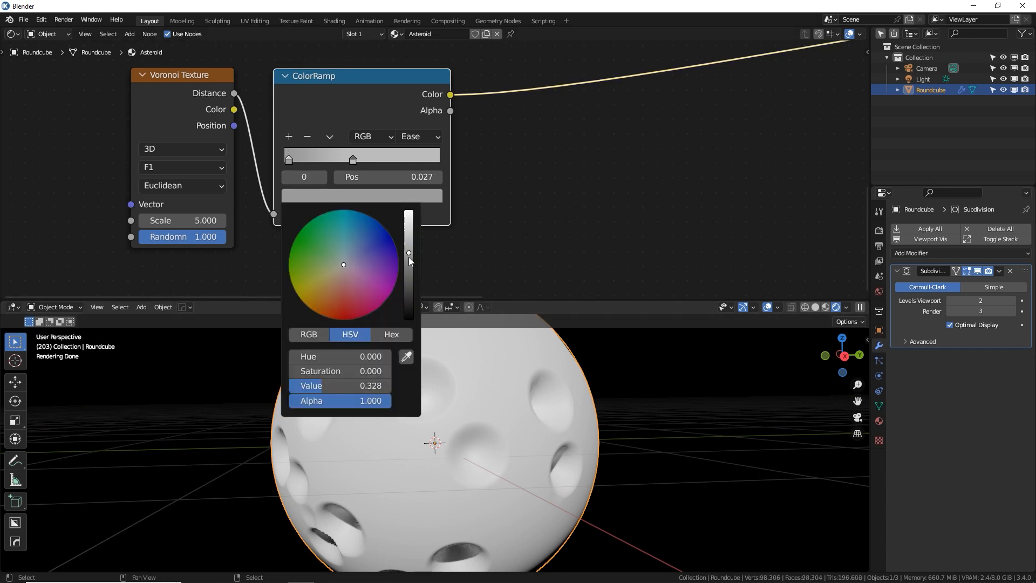
drag(409, 256, 409, 261)
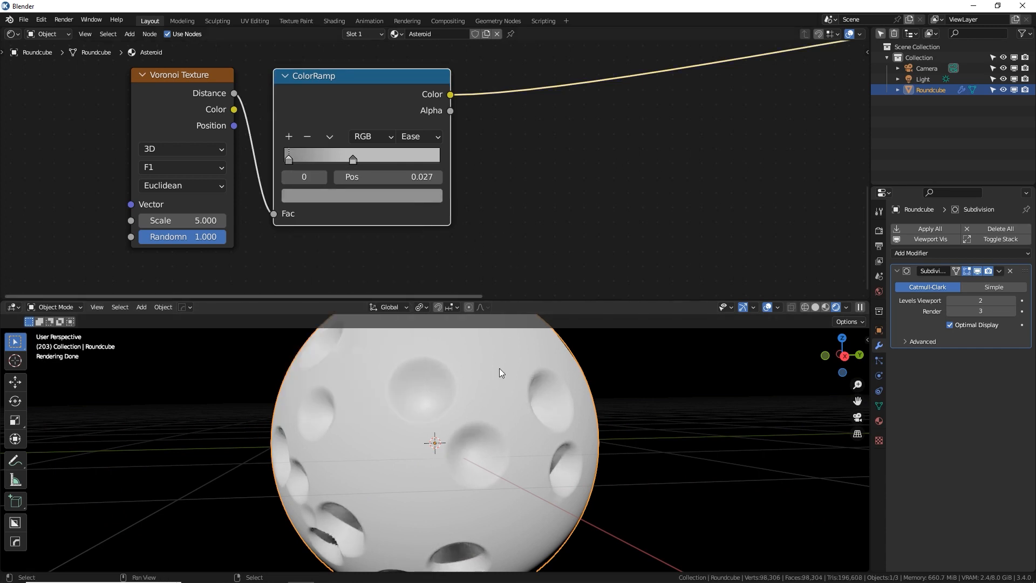
middle_drag(499, 368, 452, 456)
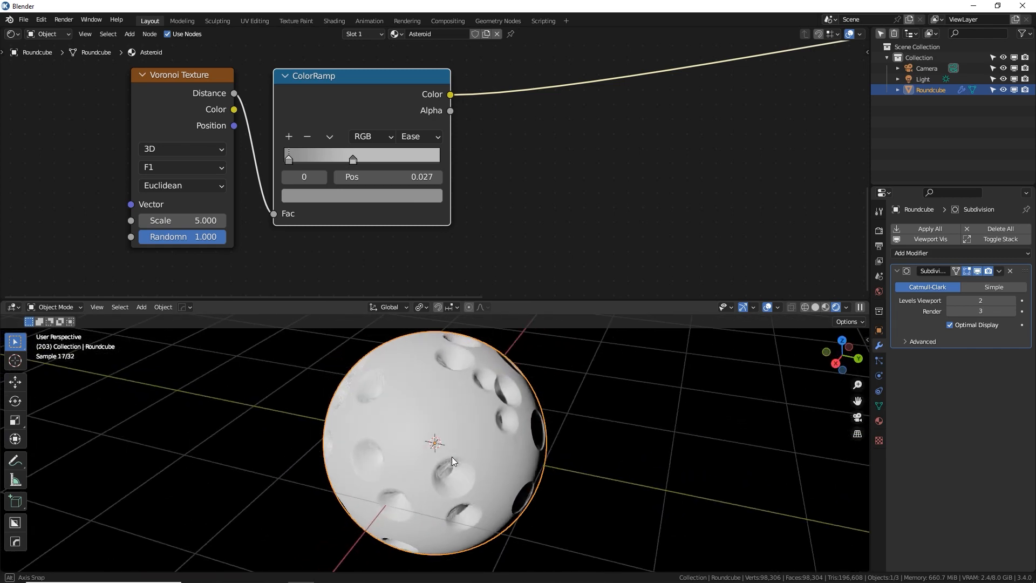
Add a Mix node in the empty space between the ColorRamp and the Principled BSDF.
scroll(543, 183, down, 2)
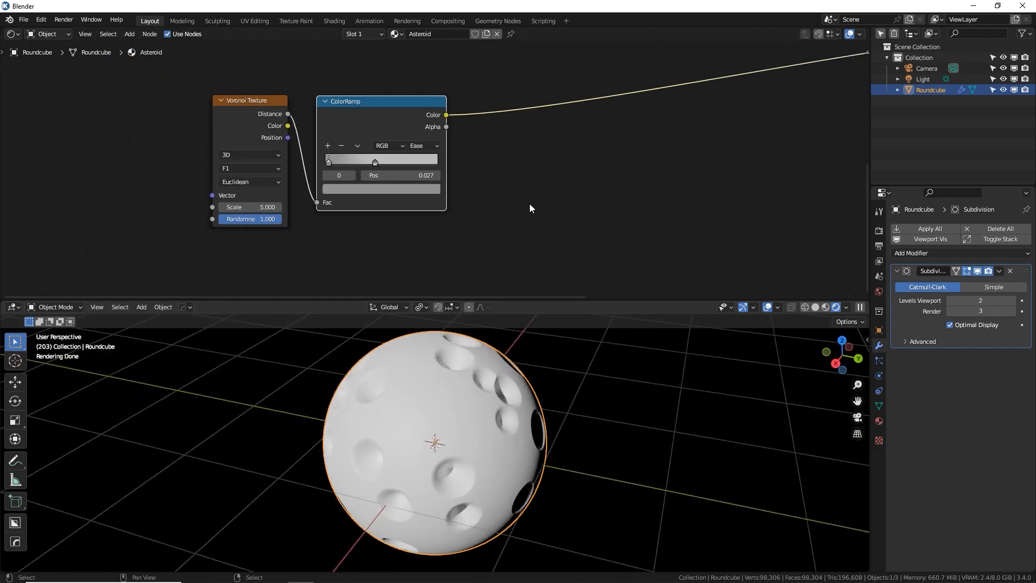
middle_drag(542, 429, 545, 389)
middle_drag(549, 244, 465, 179)
scroll(459, 177, down, 1)
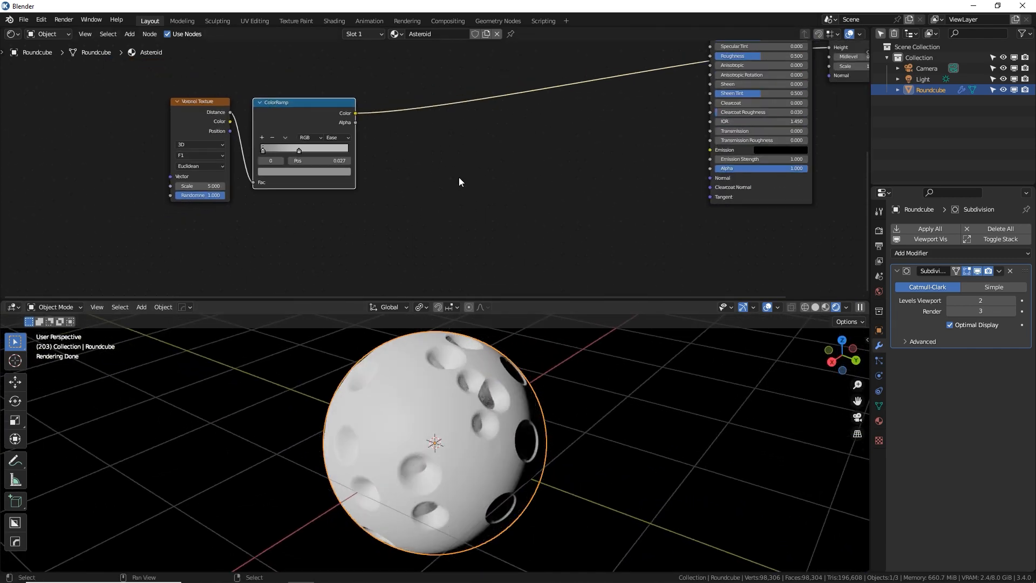
key(shift+a)
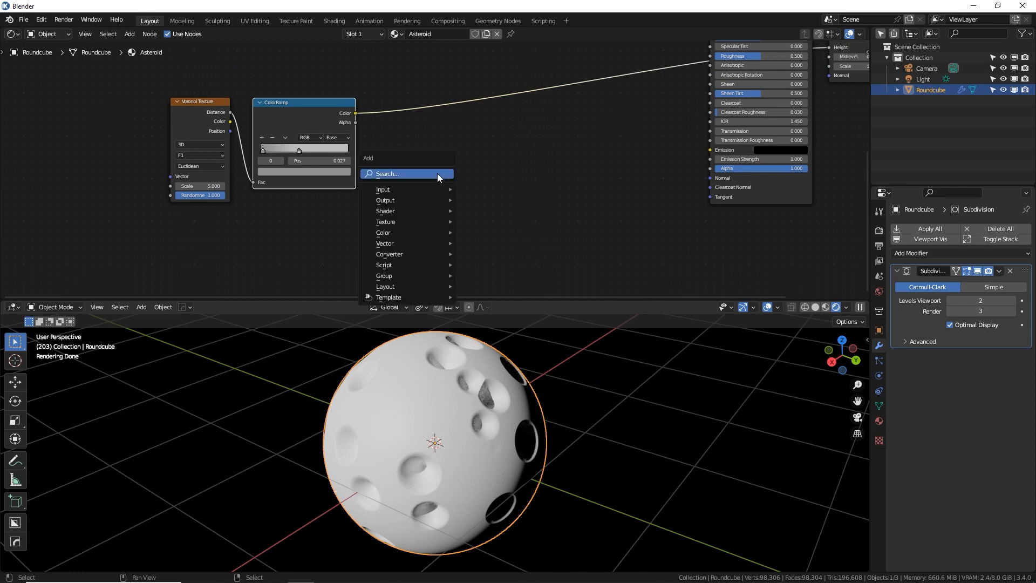
click(437, 173)
text(mix)
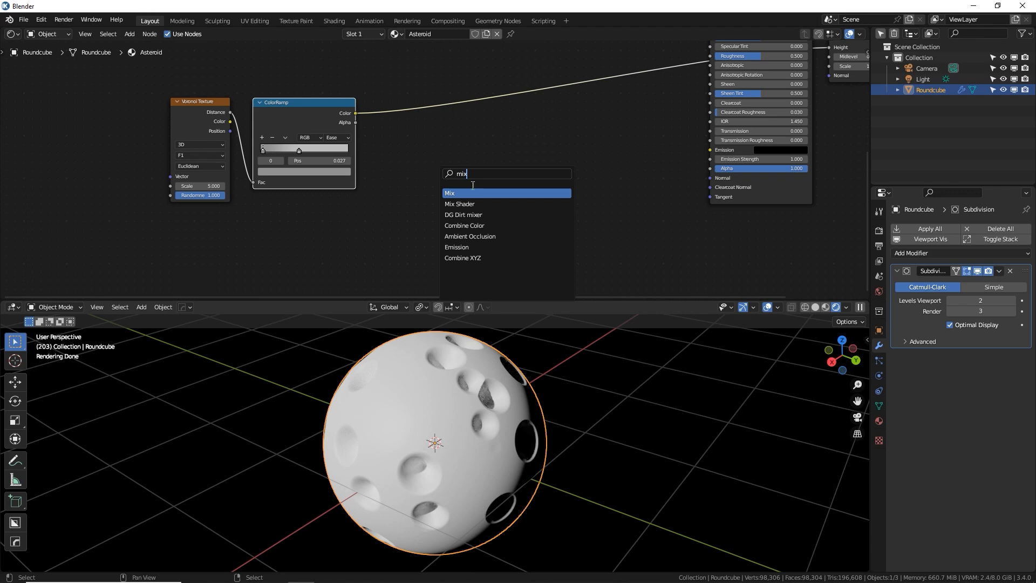
key(Return)
click(471, 180)
Set the Mix node's data type to Color and insert it into the ColorRamp's output link through input A.
scroll(530, 182, up, 2)
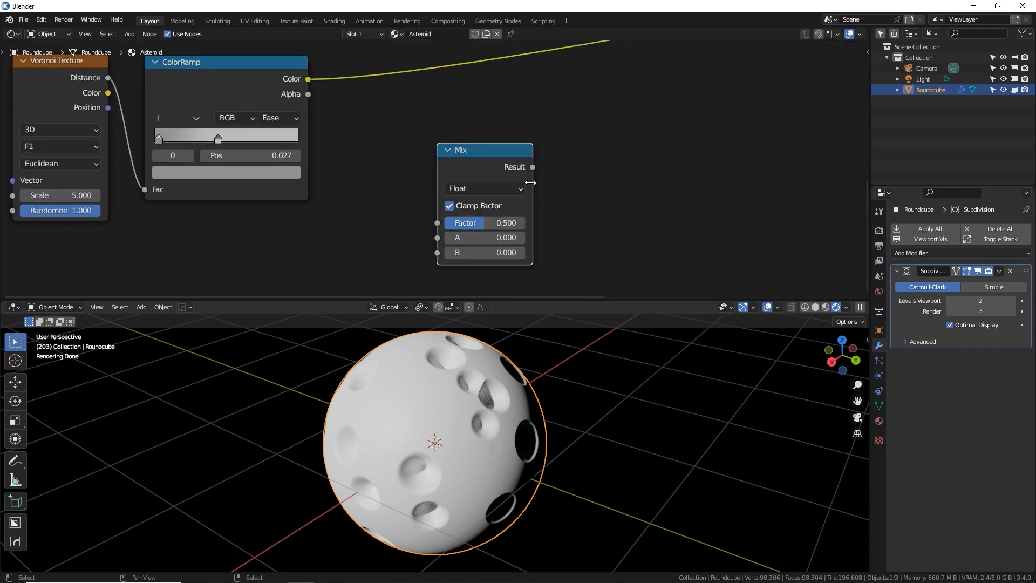
middle_drag(551, 178, 540, 172)
click(494, 183)
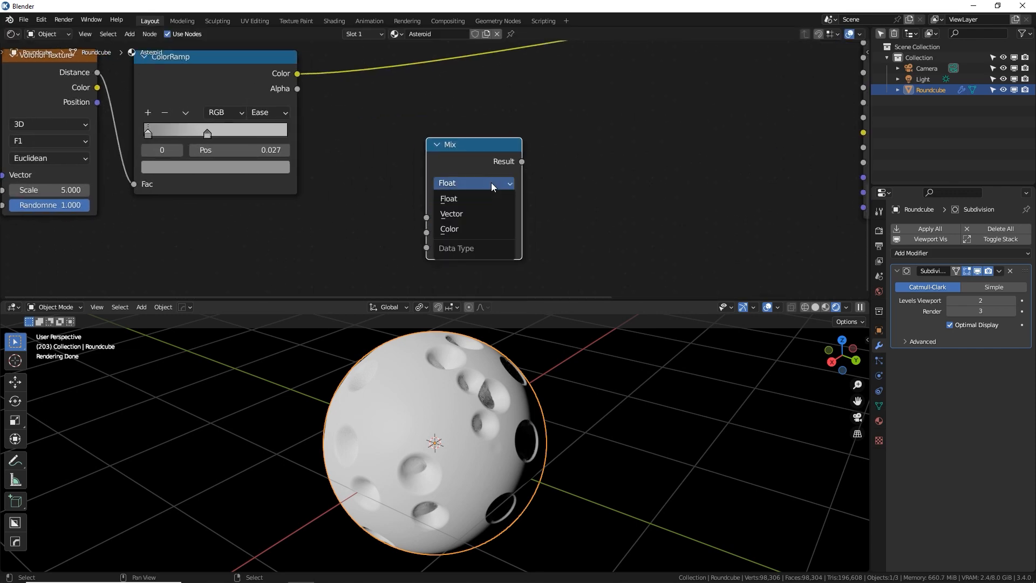
click(481, 225)
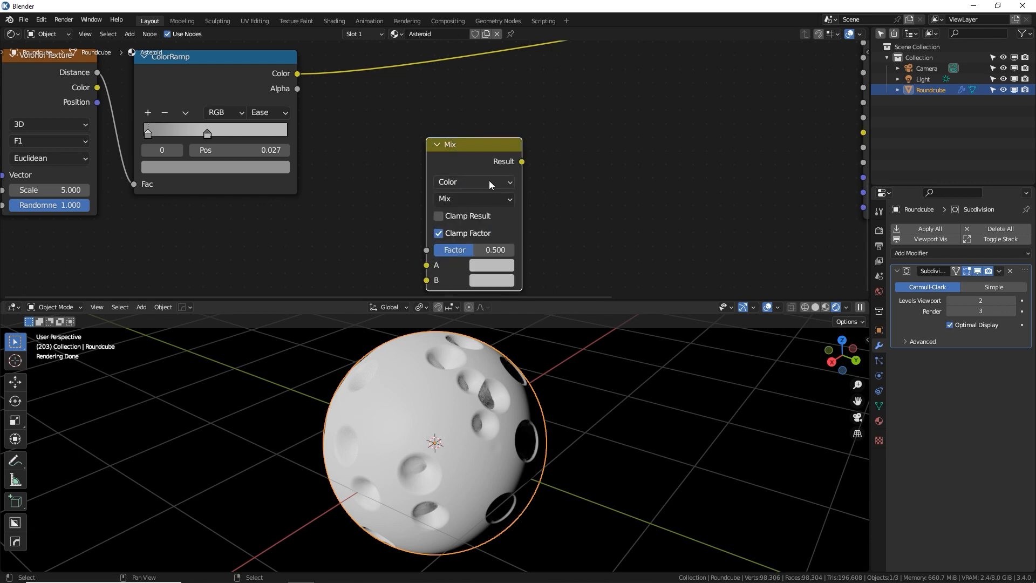
click(491, 182)
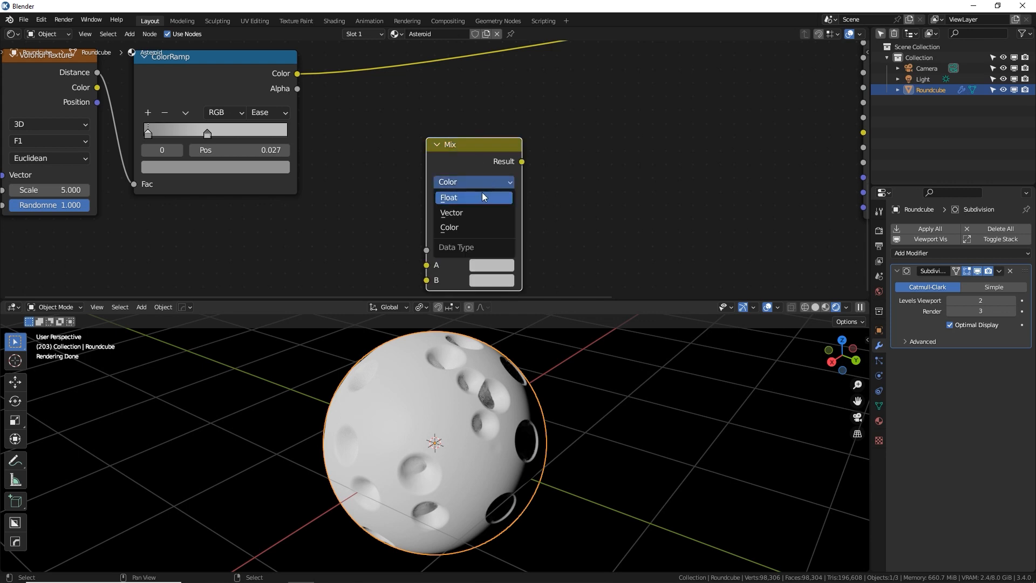
scroll(481, 192, down, 1)
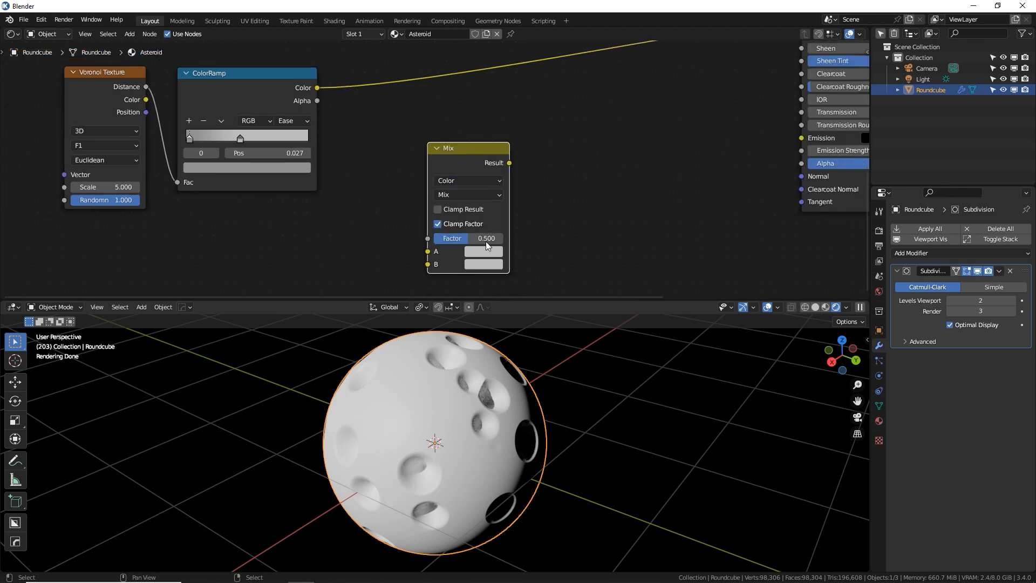
drag(490, 172, 491, 86)
Add a Noise Texture node and place it below the Voronoi Texture.
scroll(300, 206, down, 2)
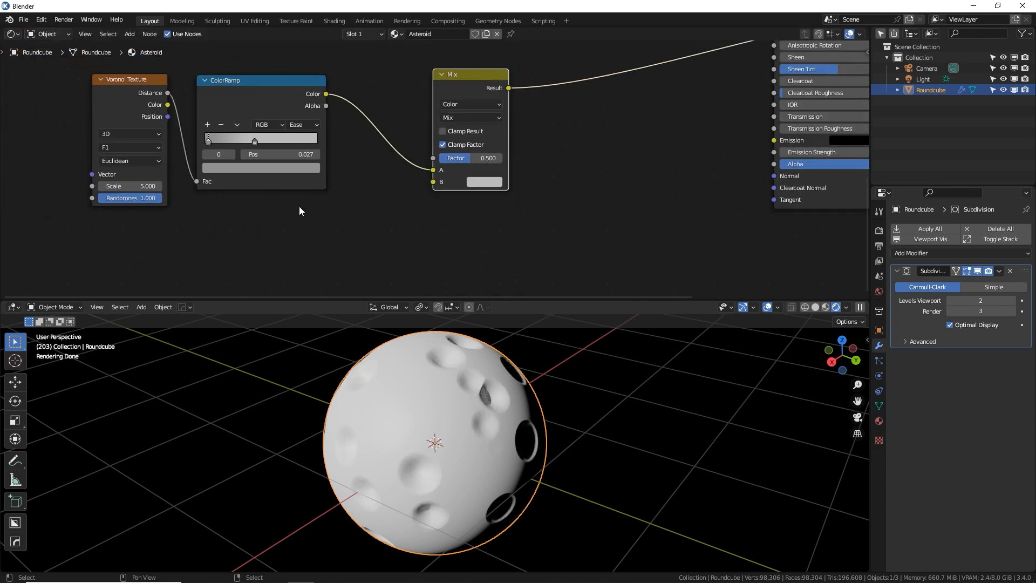
key(shift+a)
click(321, 218)
text(noise)
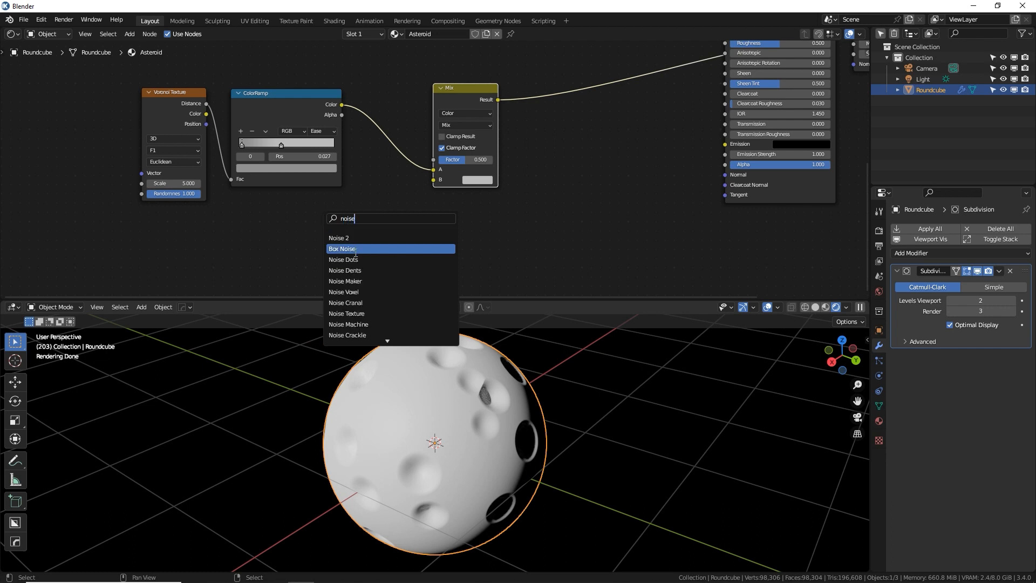
click(343, 314)
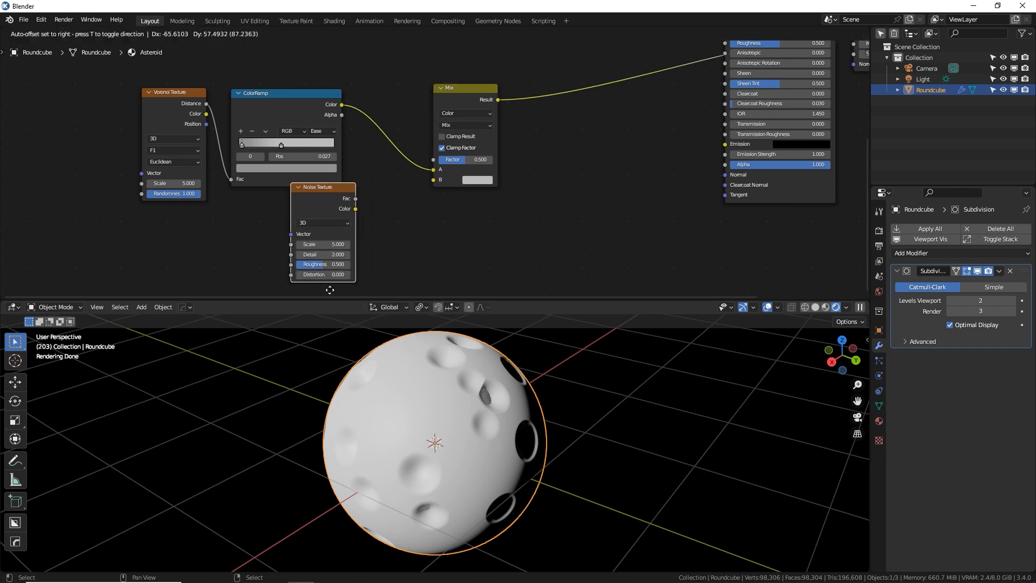
click(318, 251)
drag(344, 166, 213, 162)
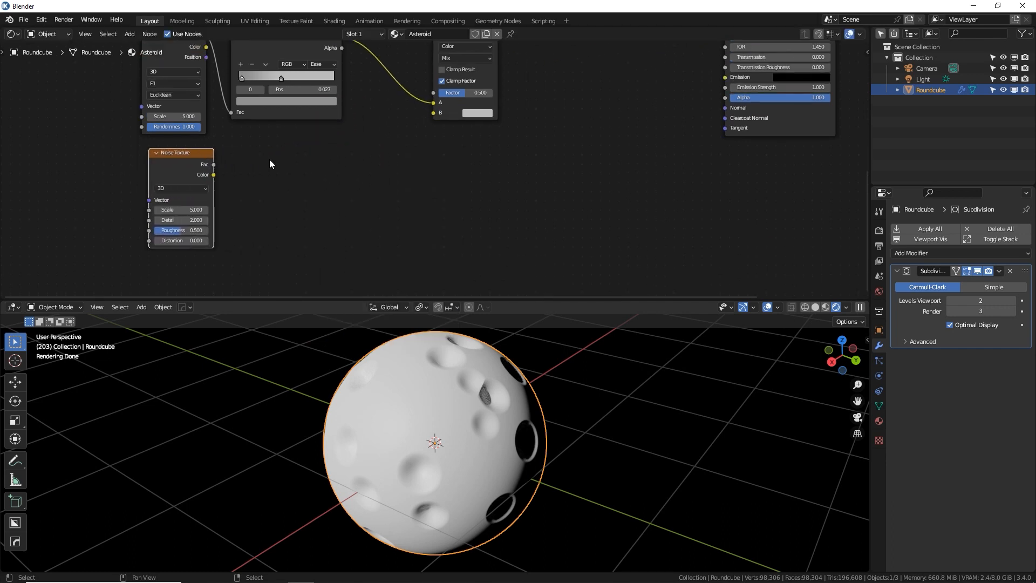
Add a second ColorRamp fed by the Noise Texture's Fac and link its Color to the Mix node's B input.
key(shift+a)
text(ramp)
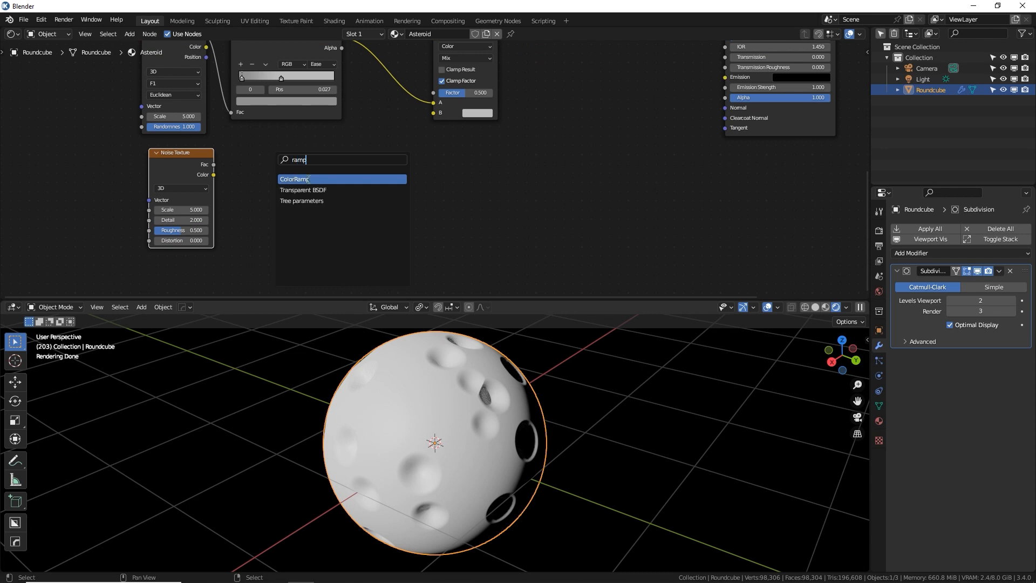
key(Return)
click(227, 167)
drag(214, 164, 233, 237)
drag(343, 162, 358, 152)
drag(440, 115, 441, 115)
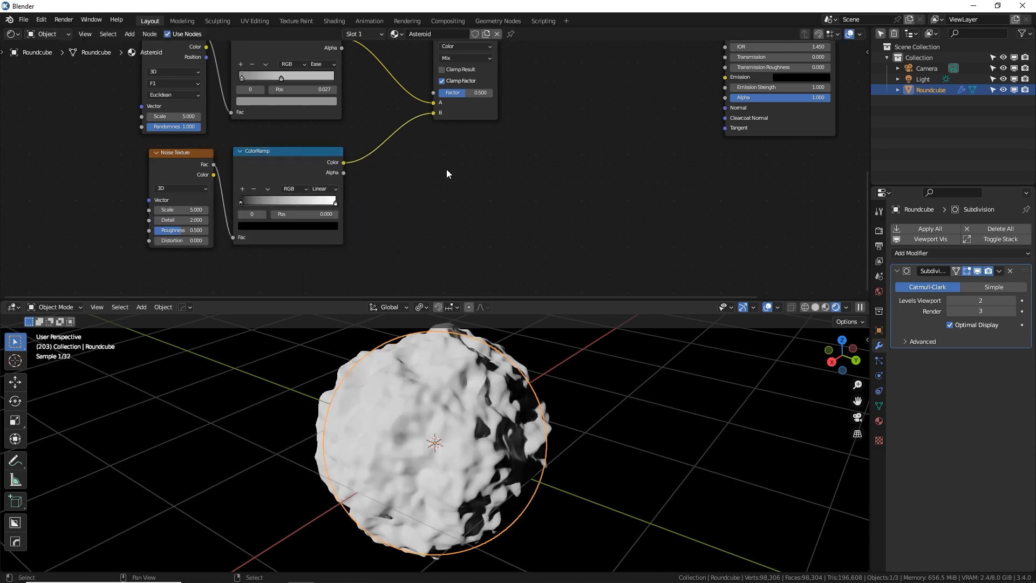
Set the Mix node's blending mode to Overlay and its factor to 0.317.
middle_drag(459, 147, 478, 186)
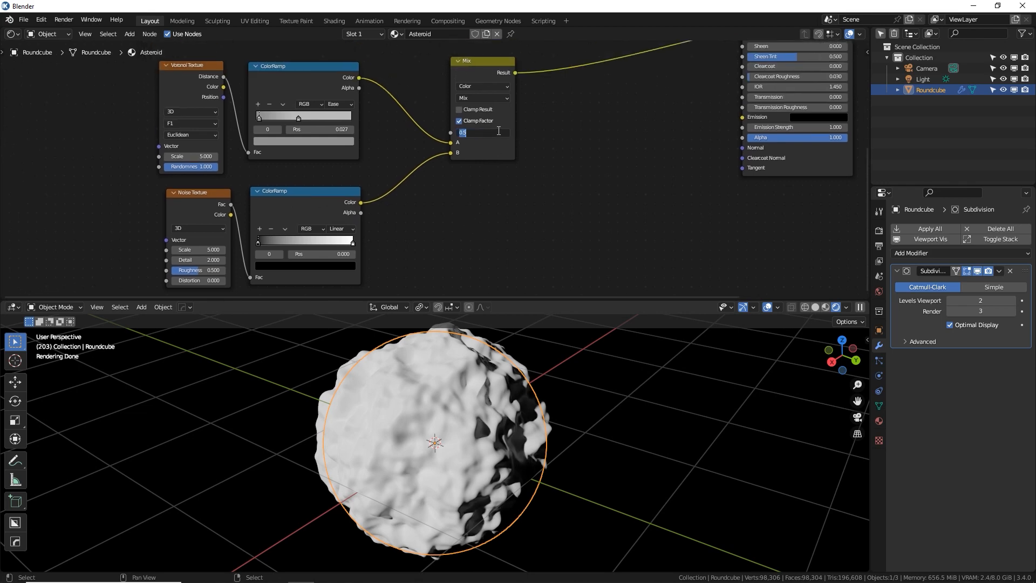
key(Return)
click(495, 96)
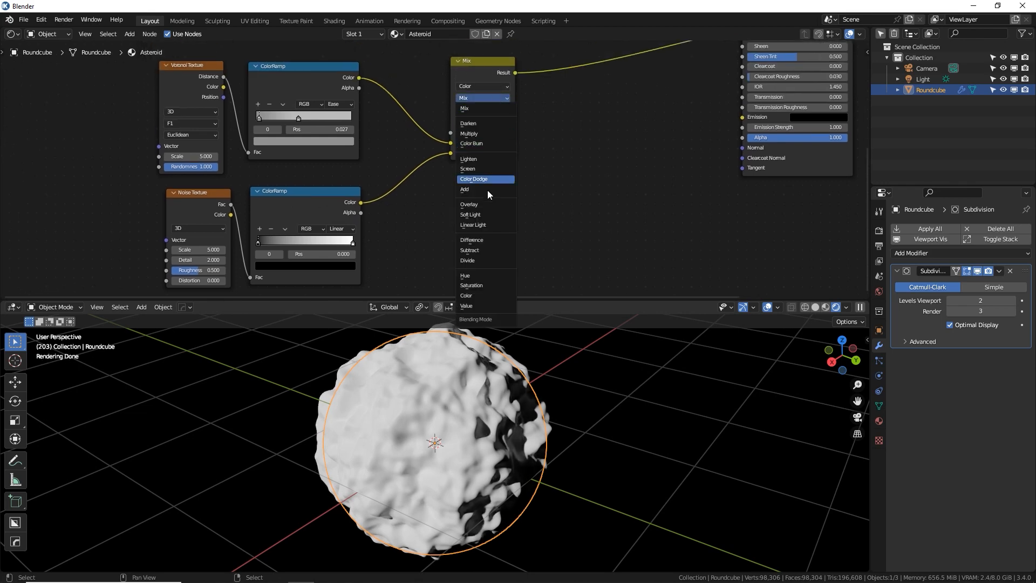
click(483, 205)
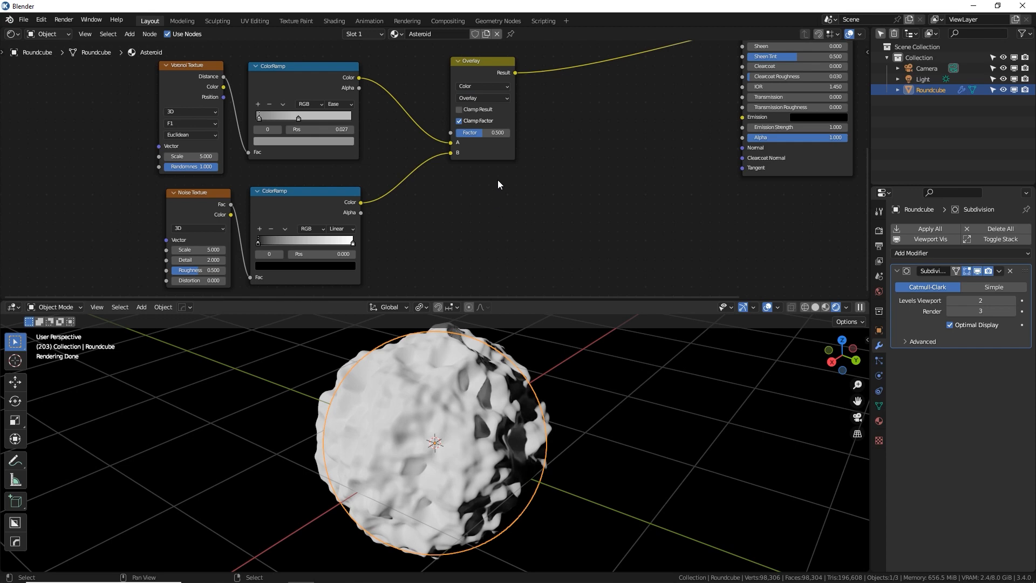
drag(483, 133, 510, 132)
middle_drag(557, 402, 580, 329)
drag(500, 135, 475, 135)
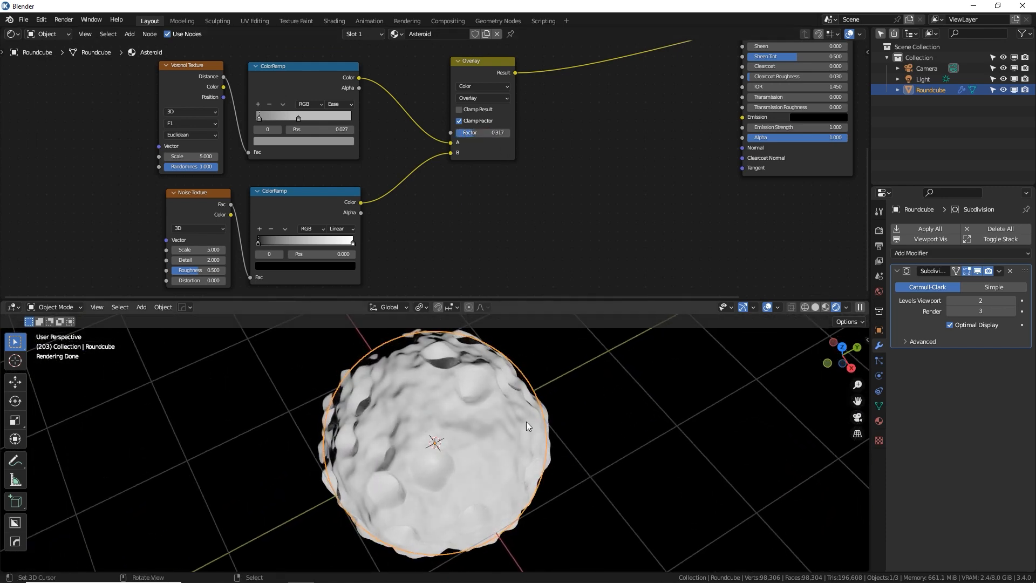
Set the Noise Texture's scale to 2.190 for broader surface deformation.
middle_drag(526, 422, 439, 362)
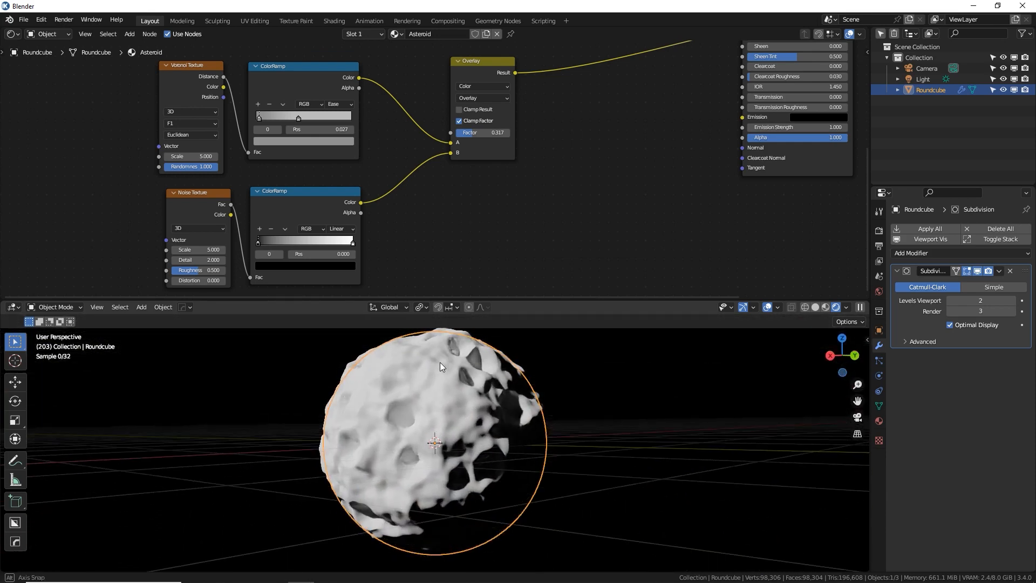
middle_drag(233, 249, 267, 215)
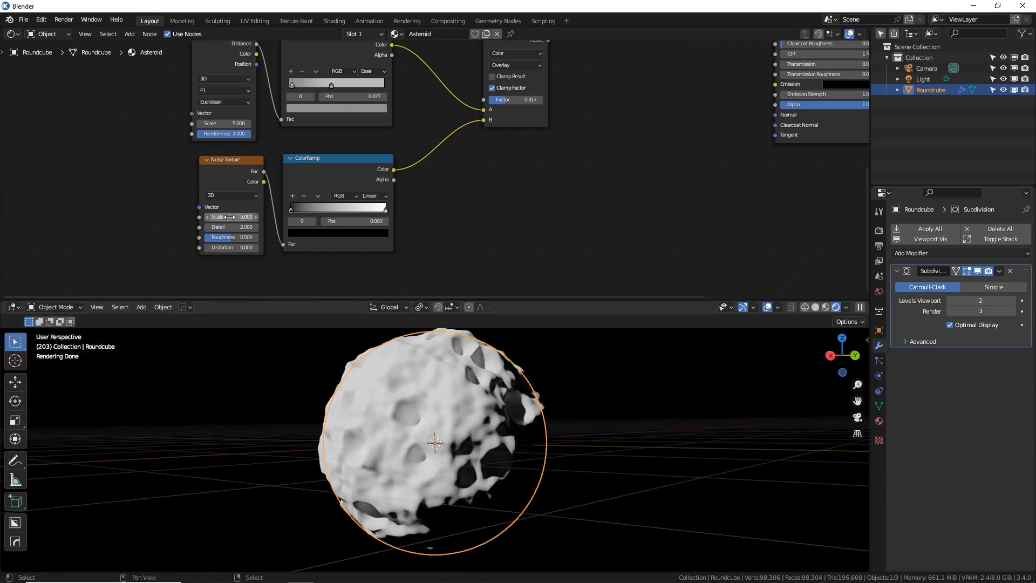
shift+drag(238, 217, 211, 216)
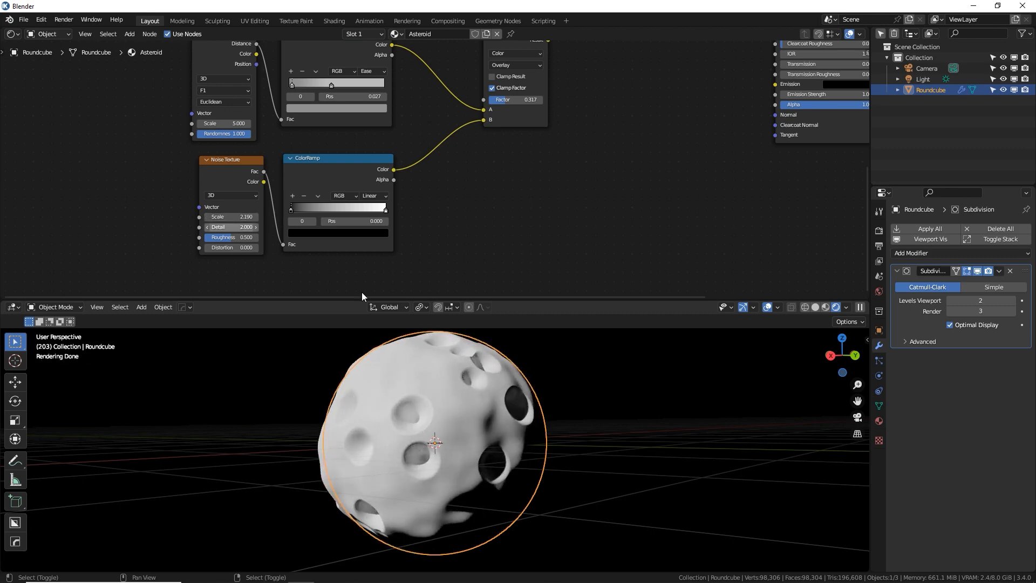
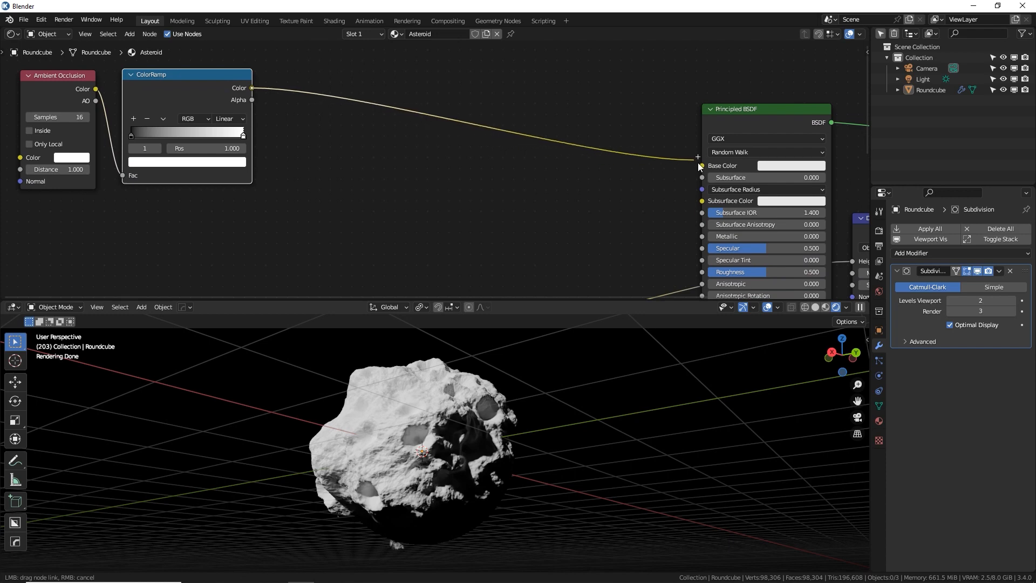
Move the black stop of the Ambient Occlusion's ColorRamp to position 0.836 and inspect the asteroid's darkened crevices.
scroll(509, 400, up, 5)
middle_drag(519, 393, 574, 383)
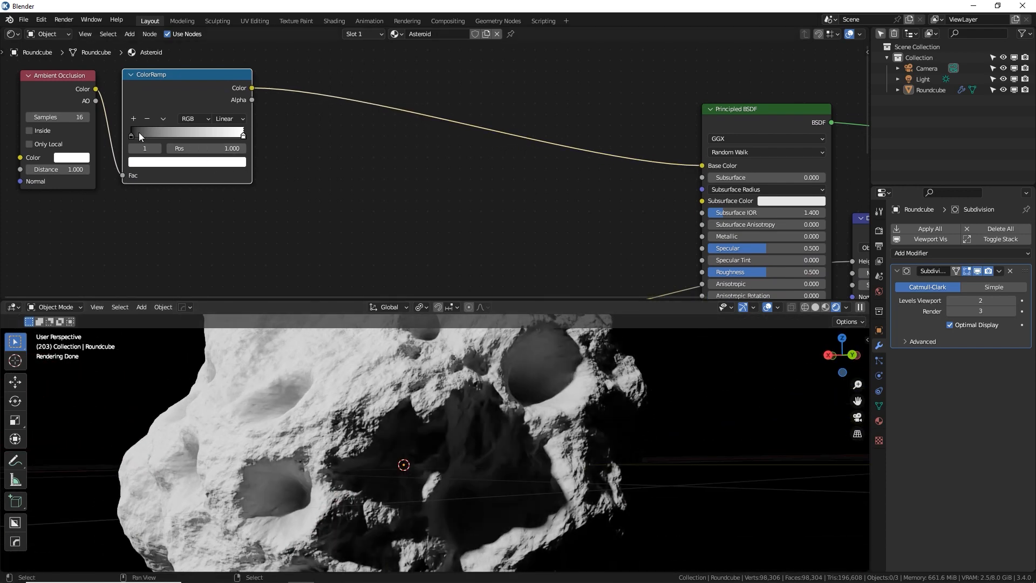
drag(139, 133, 234, 142)
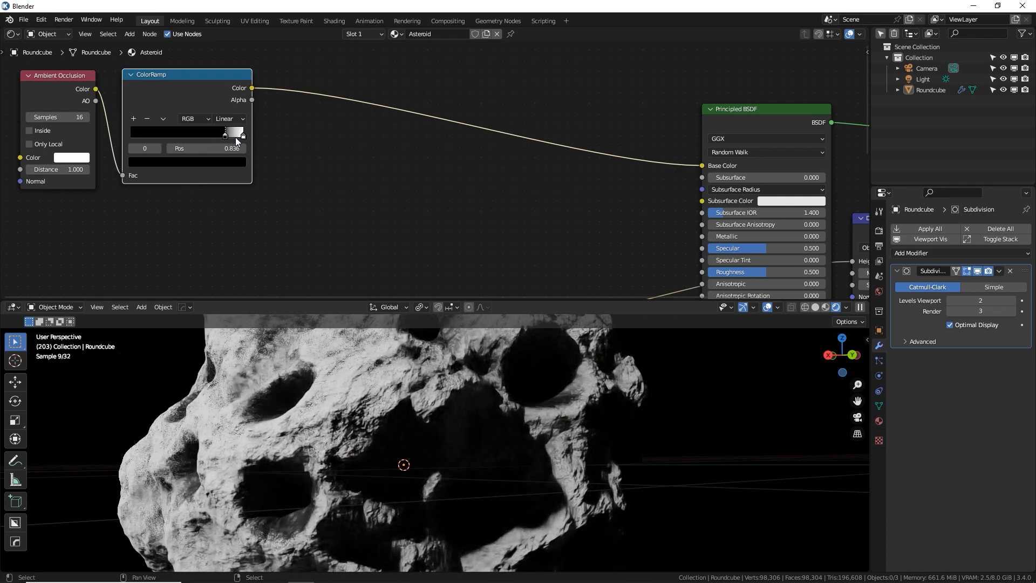
middle_drag(459, 393, 416, 442)
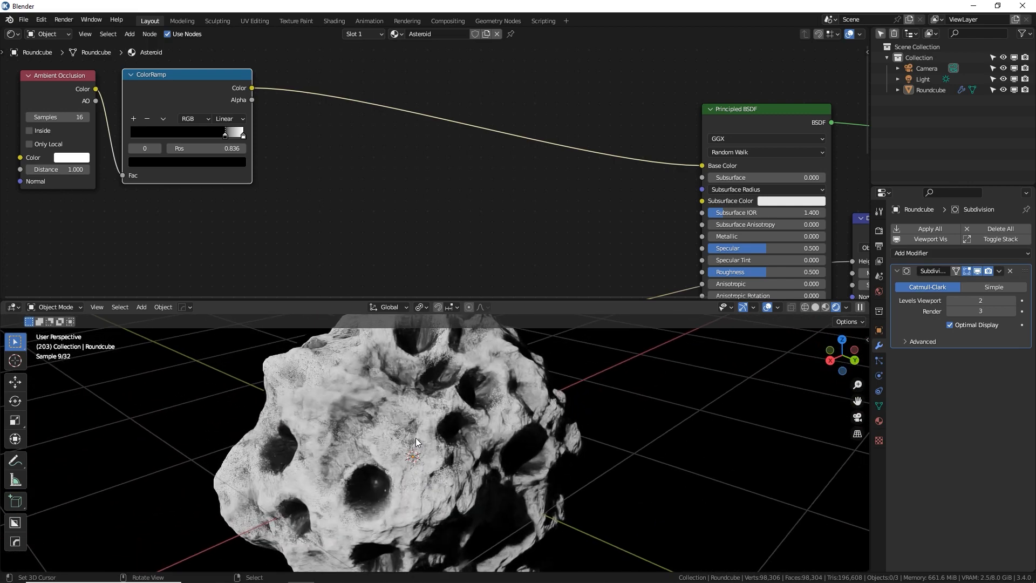
Darken the white stop of the Ambient Occlusion's ColorRamp to mid grey.
middle_drag(287, 179, 342, 178)
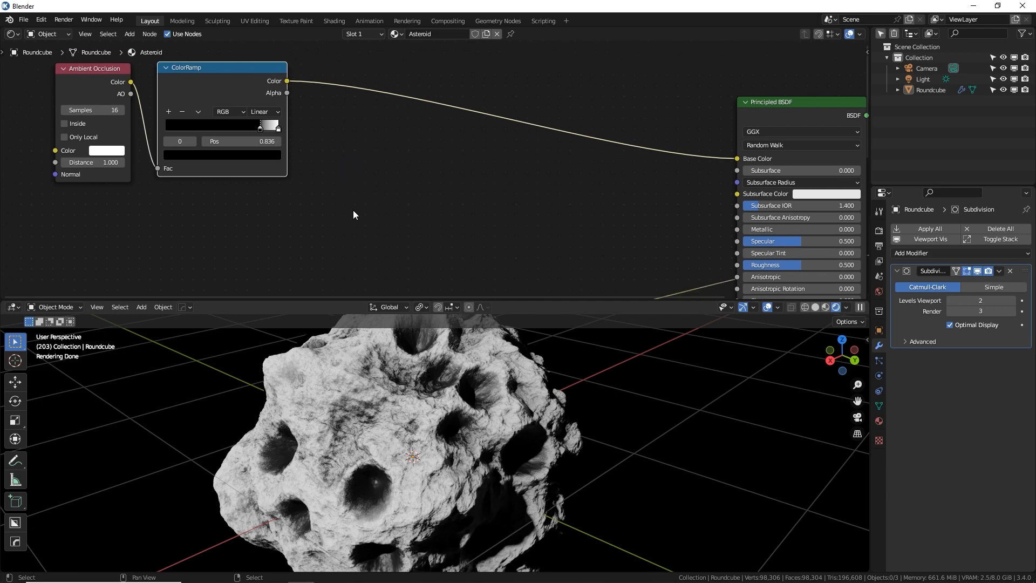
click(278, 127)
click(278, 156)
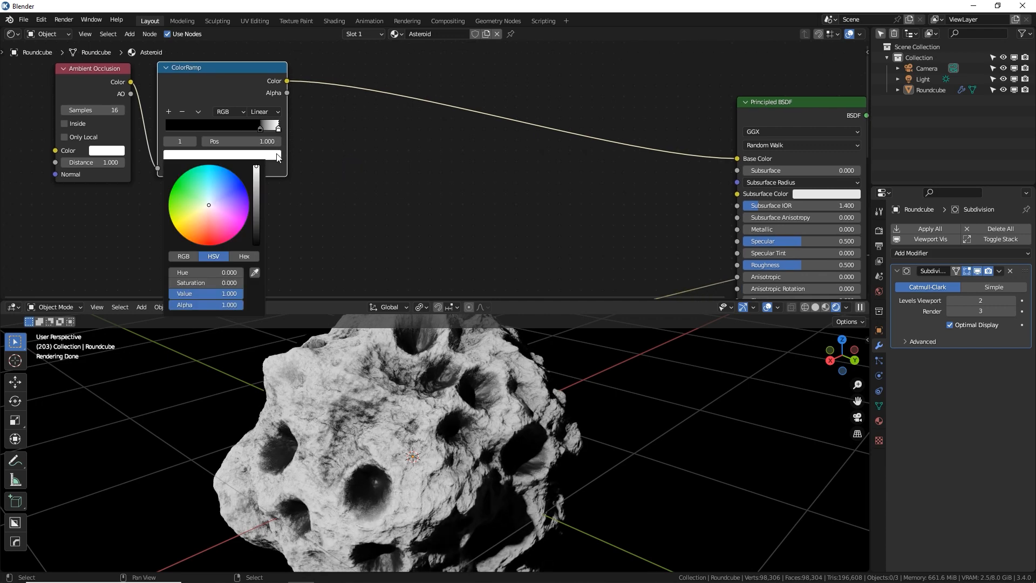
click(252, 157)
drag(257, 171, 256, 199)
Compare roughness values of 0.745 and 0.186 on the Principled BSDF, and settle on 0.755.
middle_drag(545, 209, 537, 175)
middle_drag(525, 426, 528, 404)
drag(785, 228, 791, 229)
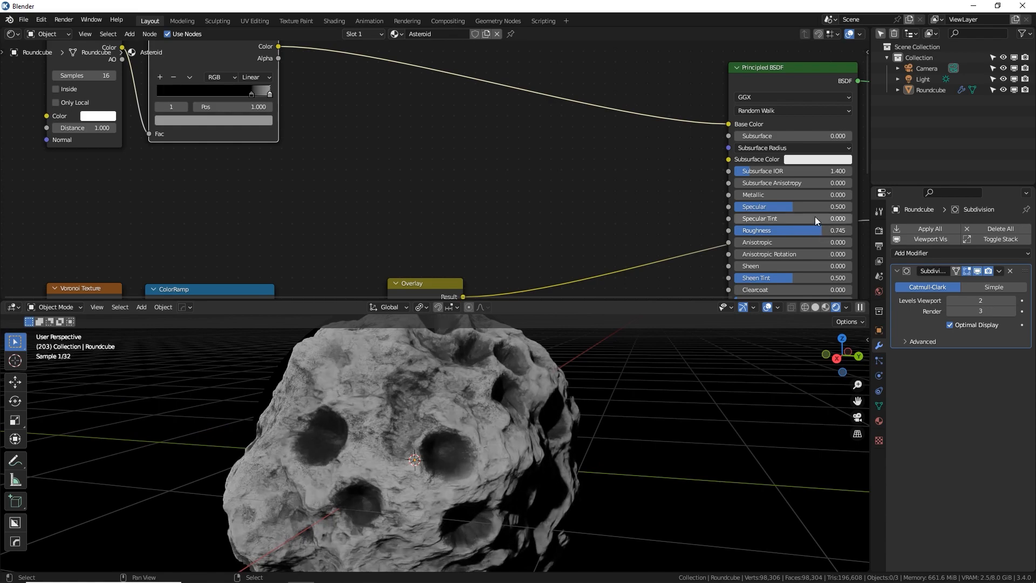
middle_drag(572, 422, 522, 446)
drag(791, 227, 718, 230)
middle_drag(482, 415, 585, 448)
scroll(565, 426, up, 5)
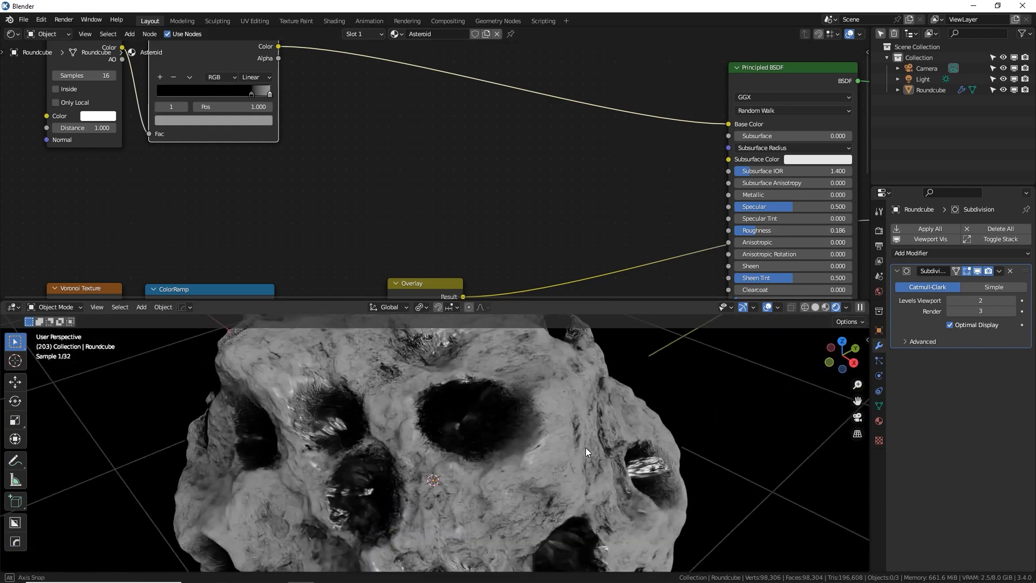
drag(761, 229, 810, 230)
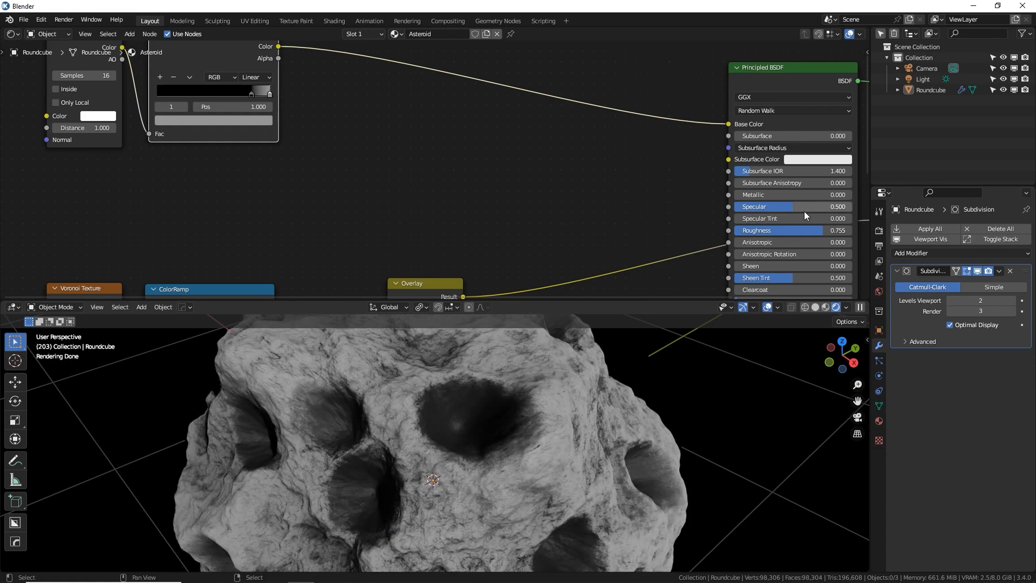
Add a Musgrave Texture node below the Ambient Occlusion's ColorRamp in the material node tree.
scroll(533, 390, down, 6)
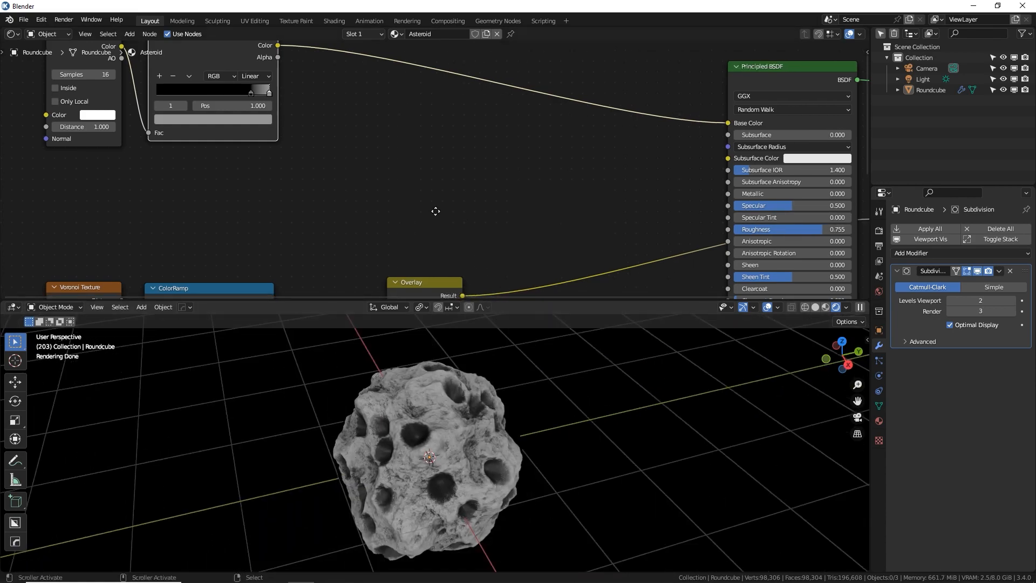
middle_drag(422, 175, 438, 171)
scroll(442, 419, up, 2)
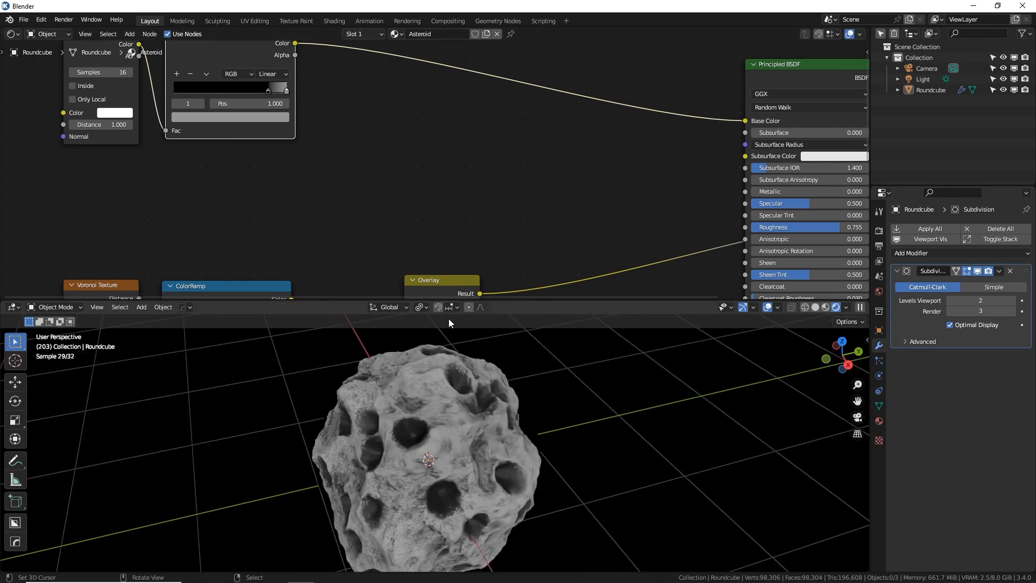
key(shift+a)
click(429, 155)
text(mus)
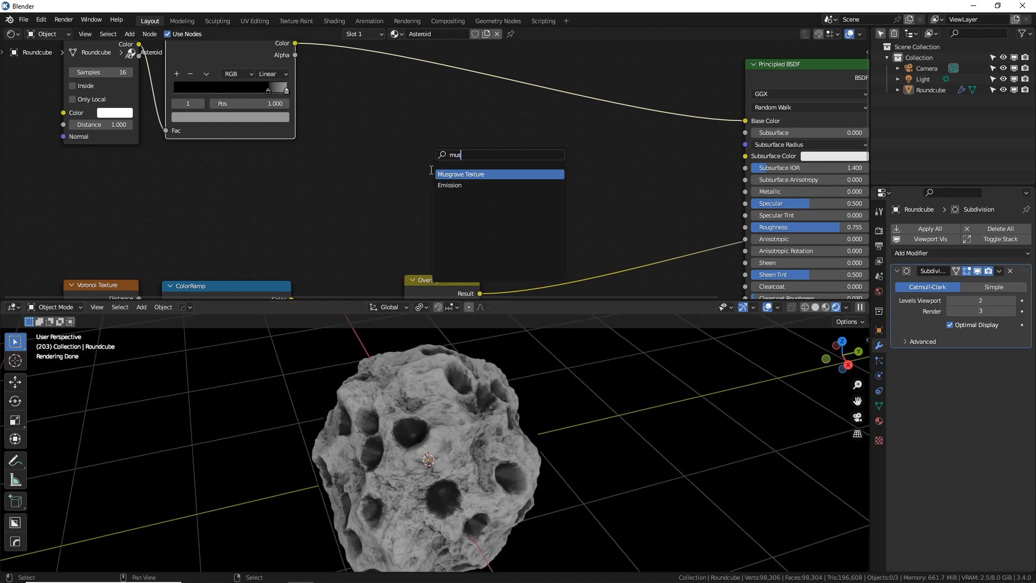
key(Return)
click(351, 155)
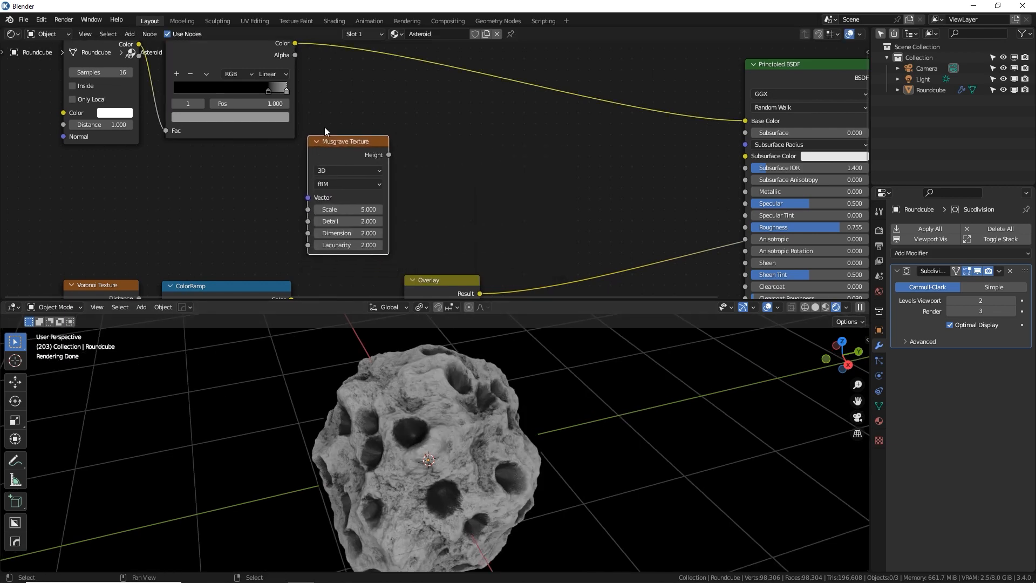
Duplicate the Overlay mix node onto the ColorRamp-to-Base Color link and connect the Musgrave Texture's Height to its B input.
click(502, 162)
middle_drag(571, 170, 585, 114)
click(474, 222)
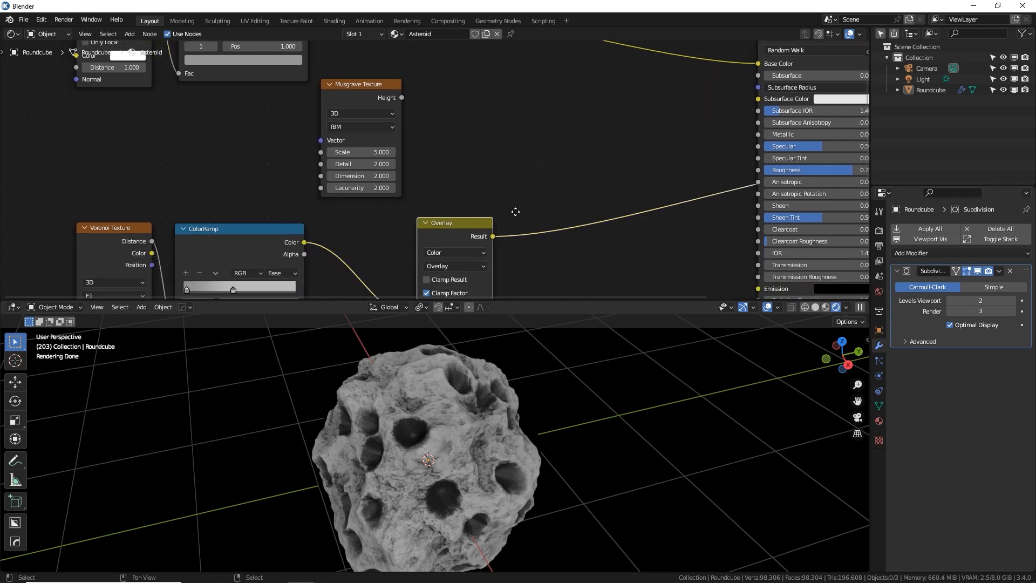
middle_drag(516, 216, 511, 267)
key(shift+d)
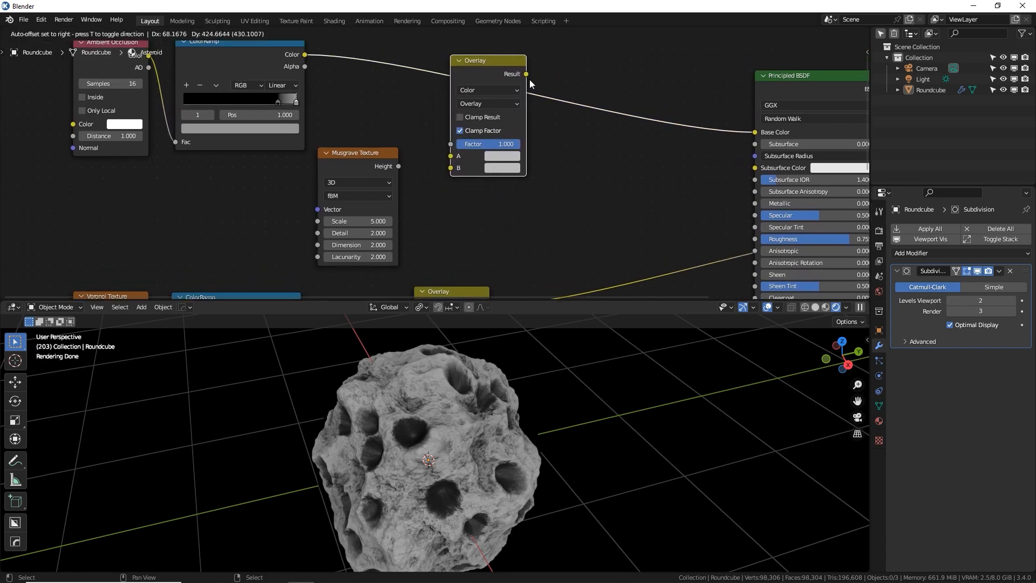
click(546, 56)
drag(399, 170, 450, 168)
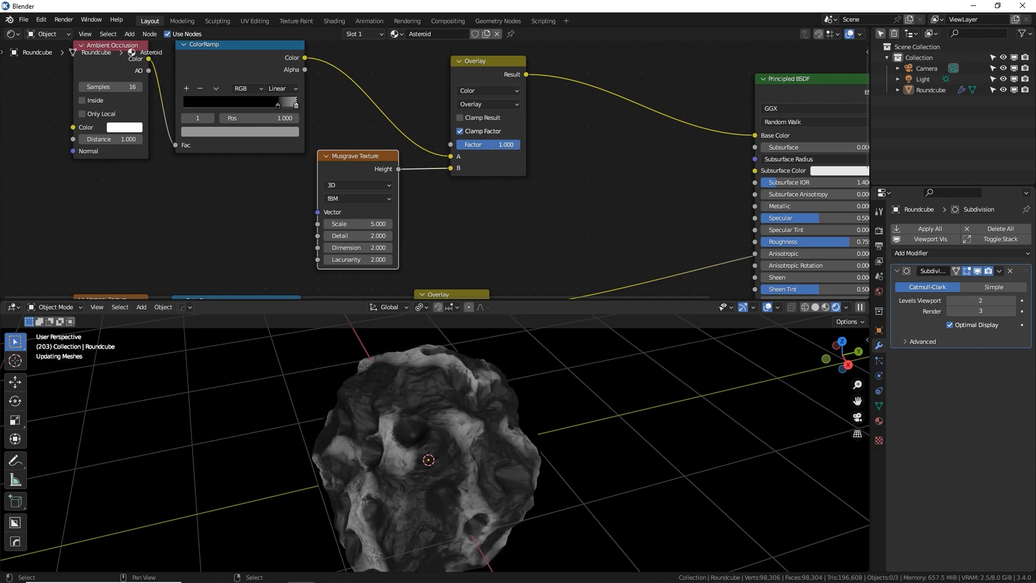
Set the Musgrave Texture's detail to 15 and dimension to 0.320, and reduce the new Overlay node's factor to 0.258.
middle_drag(409, 245, 382, 226)
scroll(400, 243, up, 4)
shift+drag(381, 225, 301, 225)
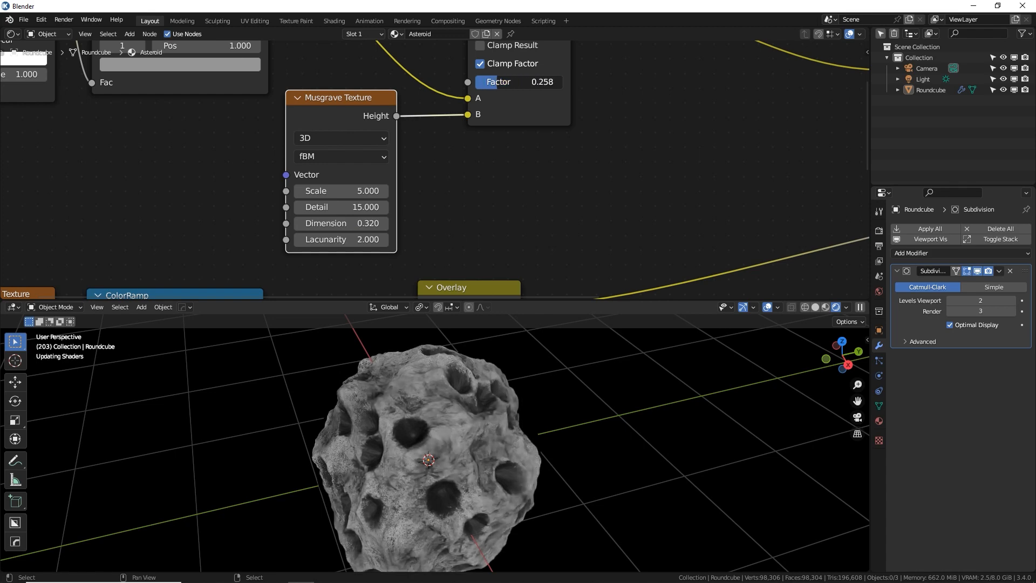
middle_drag(495, 405, 529, 383)
Raise the color Overlay's factor to 0.408 and set the Musgrave Texture's scale to 10.300 after trying 18.600.
mouse_move(493, 82)
mouse_down()
mouse_move(481, 82)
mouse_move(511, 82)
mouse_up()
drag(337, 192, 365, 191)
middle_drag(479, 453, 446, 424)
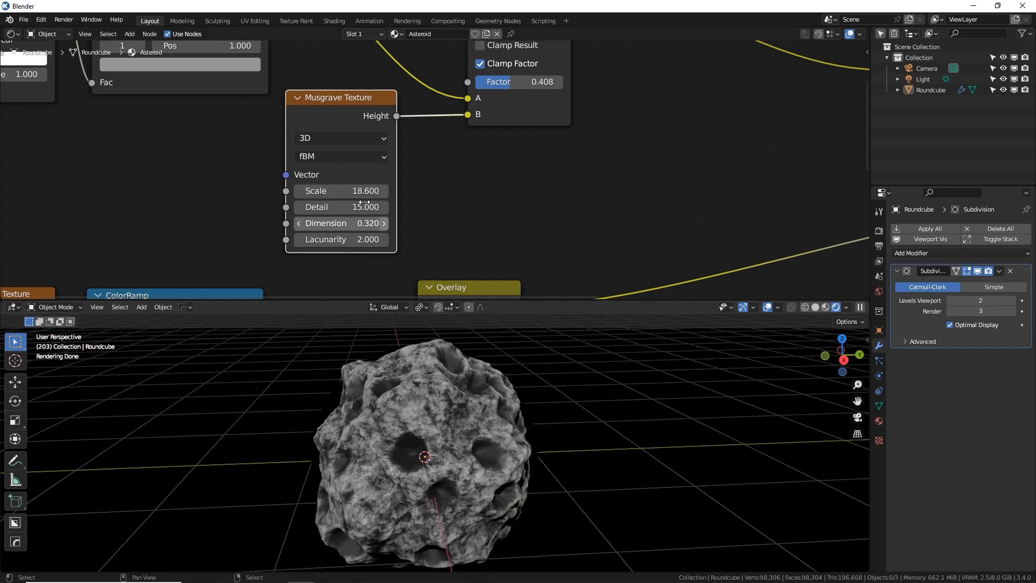
drag(363, 192, 350, 192)
middle_drag(531, 452, 465, 469)
Connect the Musgrave Texture's Height to the Principled BSDF's Roughness and inspect the highlights on the asteroid up close.
scroll(464, 213, down, 2)
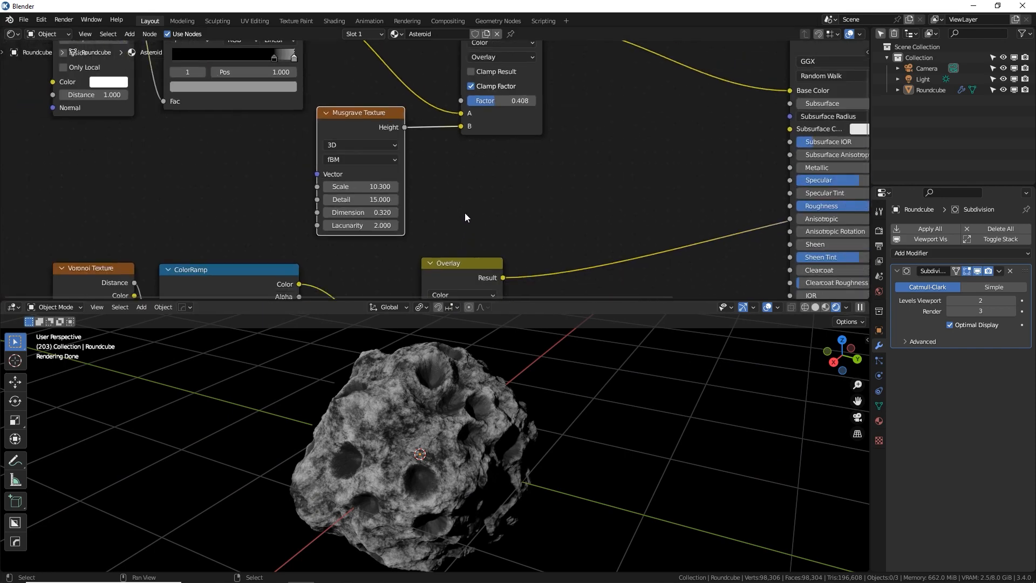
scroll(403, 212, down, 3)
scroll(438, 198, up, 1)
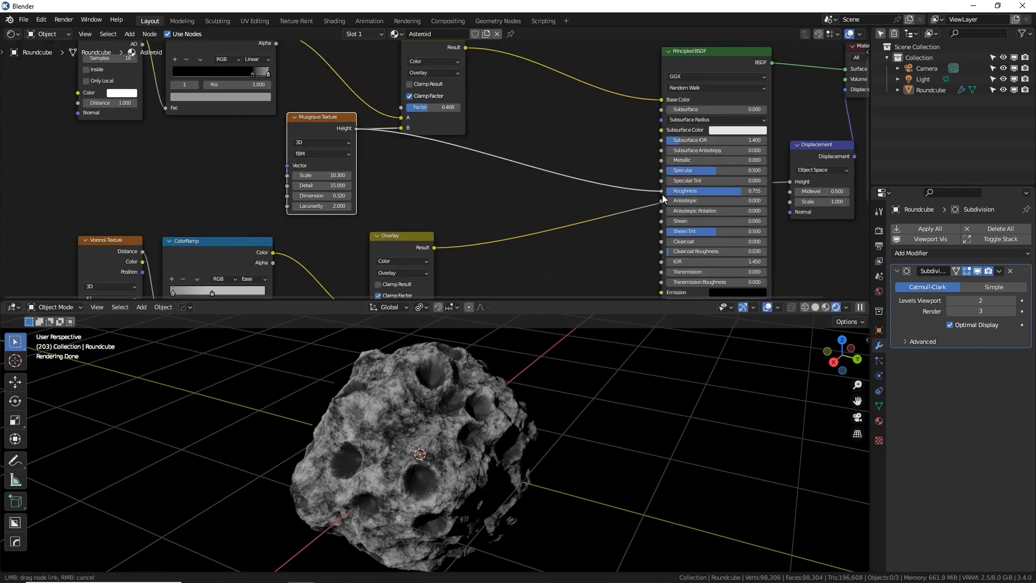
drag(664, 198, 661, 191)
middle_drag(455, 436, 475, 427)
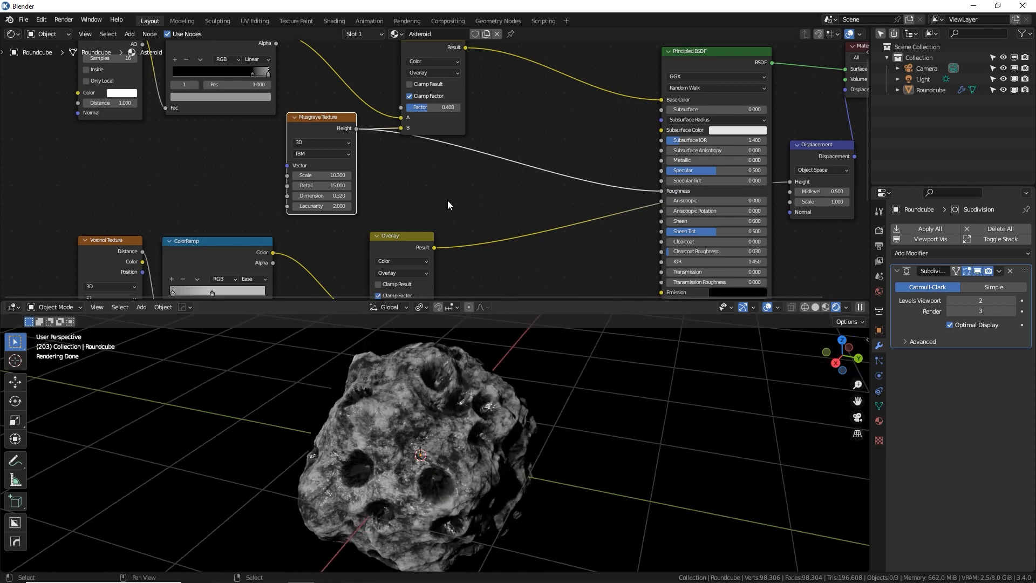
scroll(485, 426, up, 4)
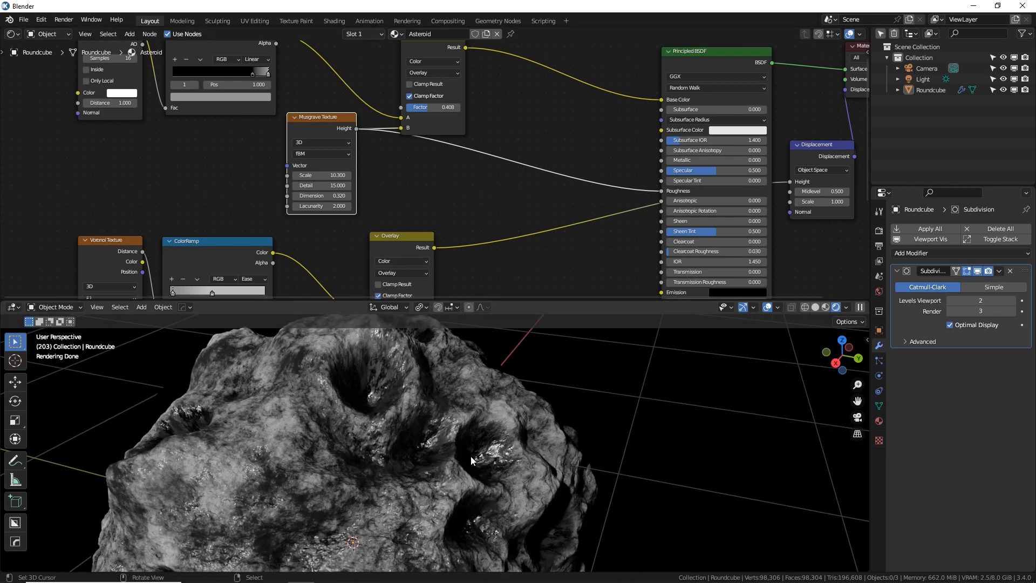
scroll(473, 456, up, 2)
middle_drag(527, 458, 532, 432)
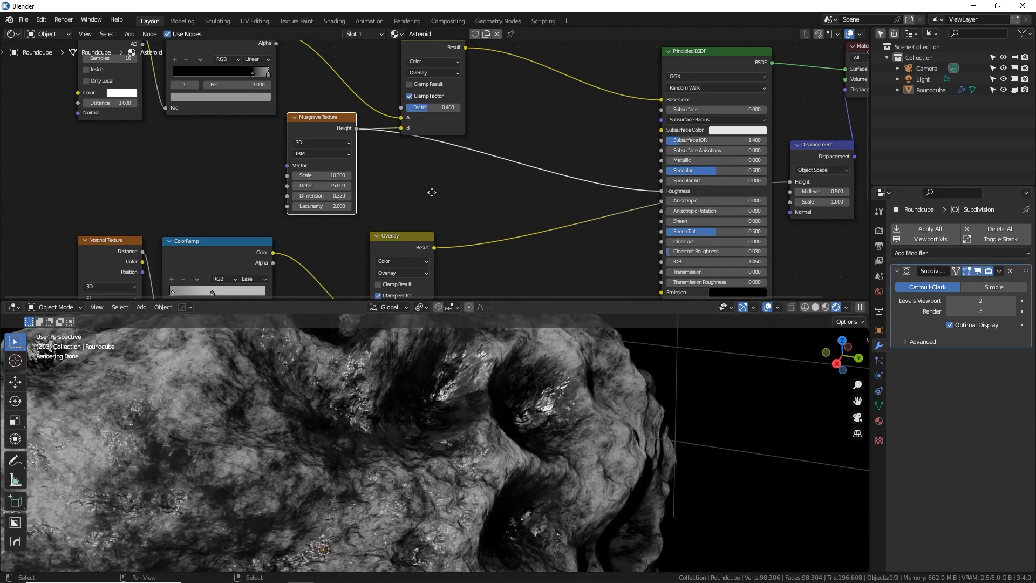
Duplicate the Ambient Occlusion's ColorRamp and insert the copy between the Musgrave Texture and the Roughness input.
click(245, 109)
key(shift+d)
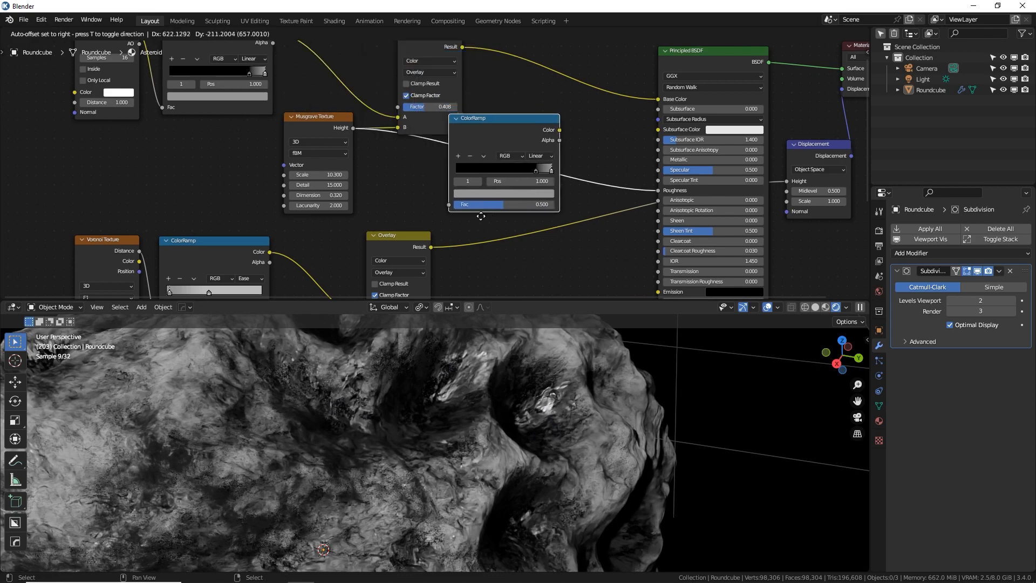
click(442, 229)
click(461, 186)
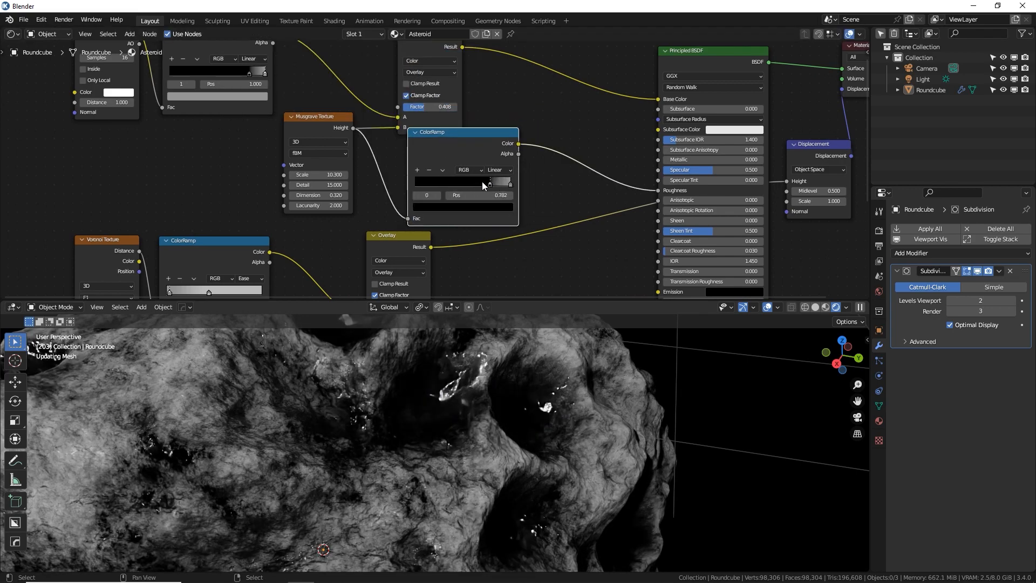
Turn the roughness ColorRamp's grey end stop pure white, try different stop positions, and place the black stop at 0.000.
drag(483, 182, 437, 181)
click(504, 207)
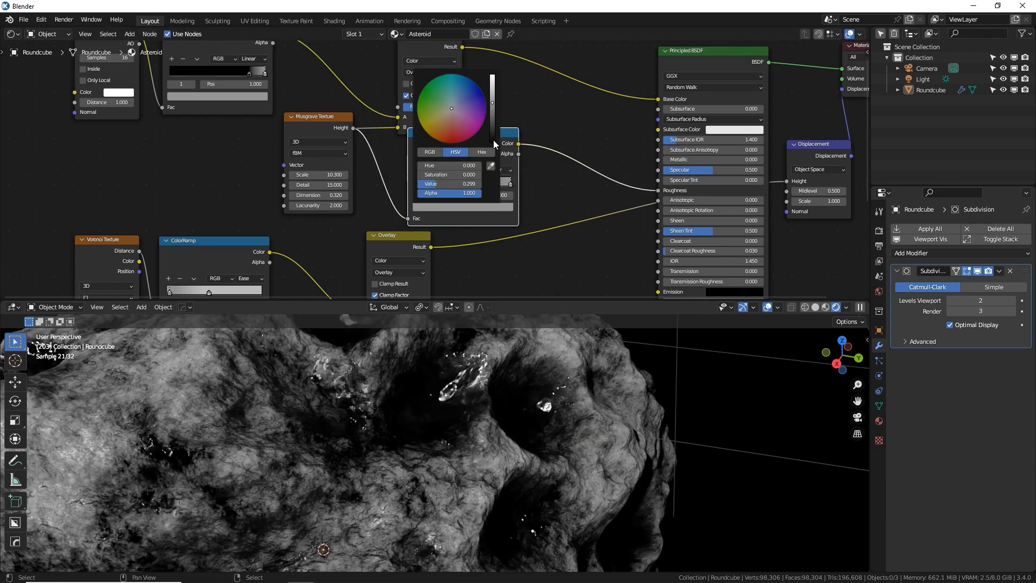
drag(492, 104, 493, 74)
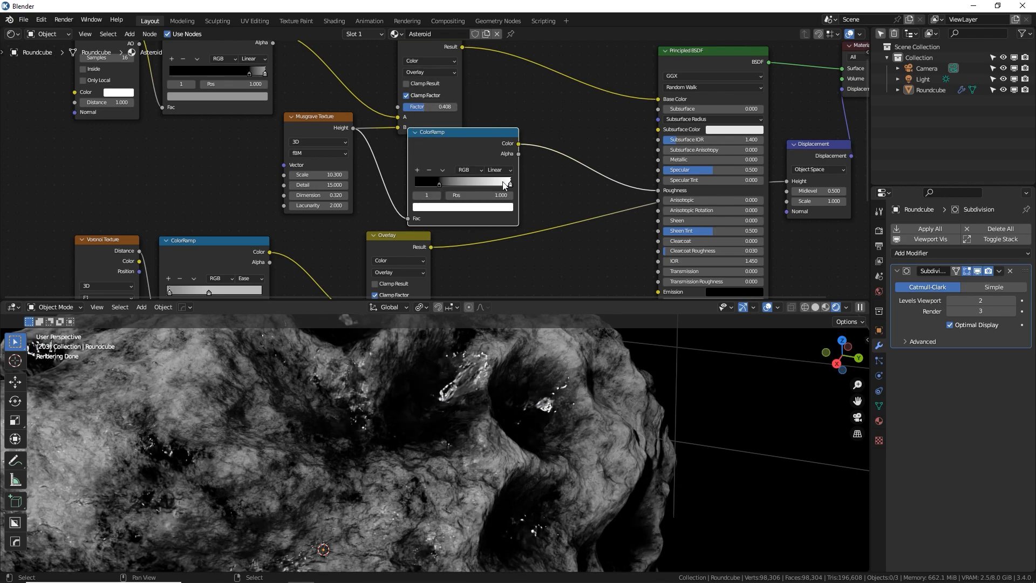
mouse_move(510, 183)
mouse_down()
mouse_move(478, 184)
mouse_move(495, 185)
mouse_up()
drag(432, 187, 473, 183)
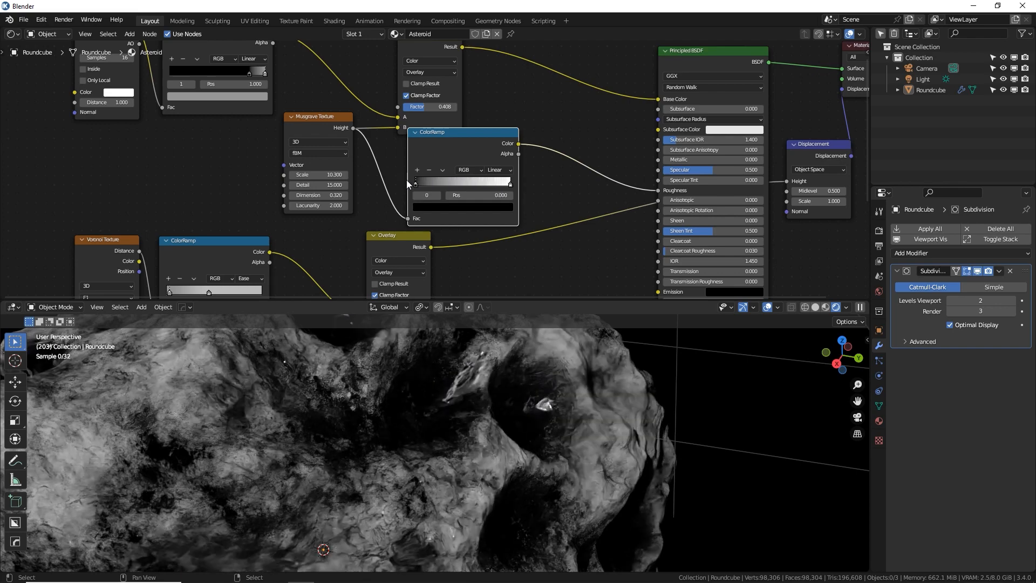
Lighten the roughness ColorRamp's black stop to grey, comparing values 0.478 and 0.380, and enlarge the 3D viewport.
click(468, 206)
drag(494, 142, 492, 93)
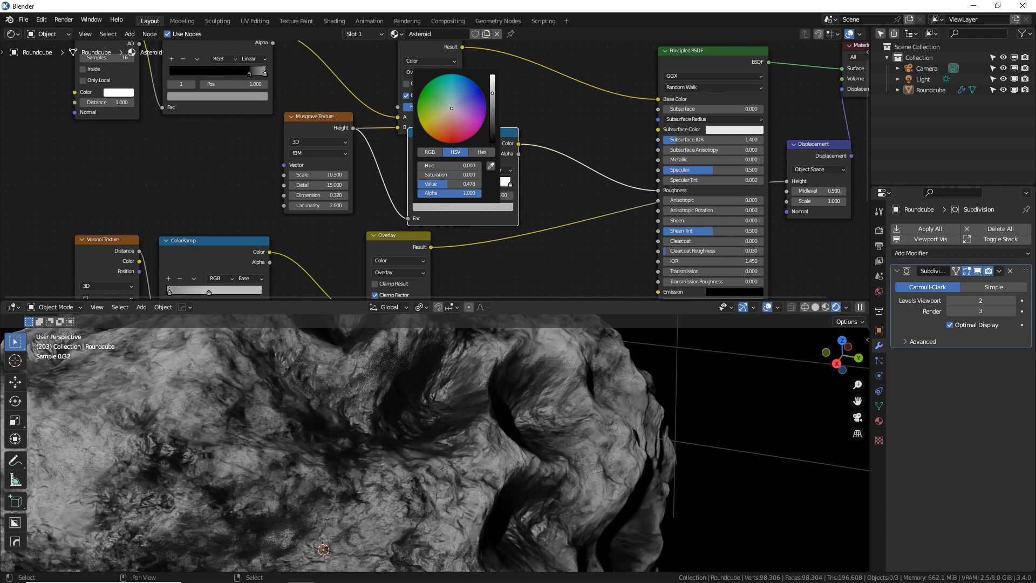
middle_drag(310, 471, 346, 494)
middle_drag(522, 459, 575, 433)
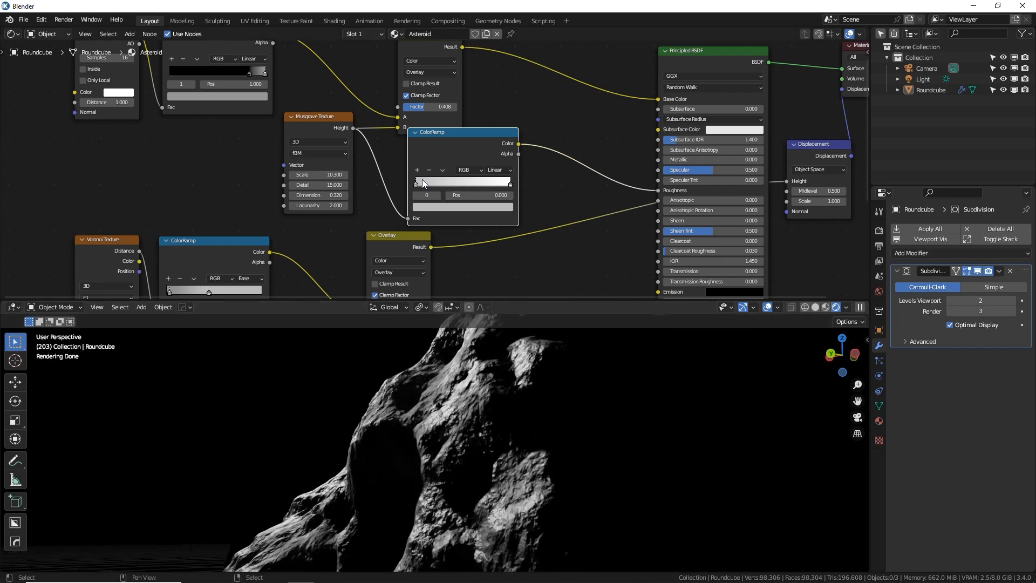
click(449, 207)
drag(493, 93, 493, 102)
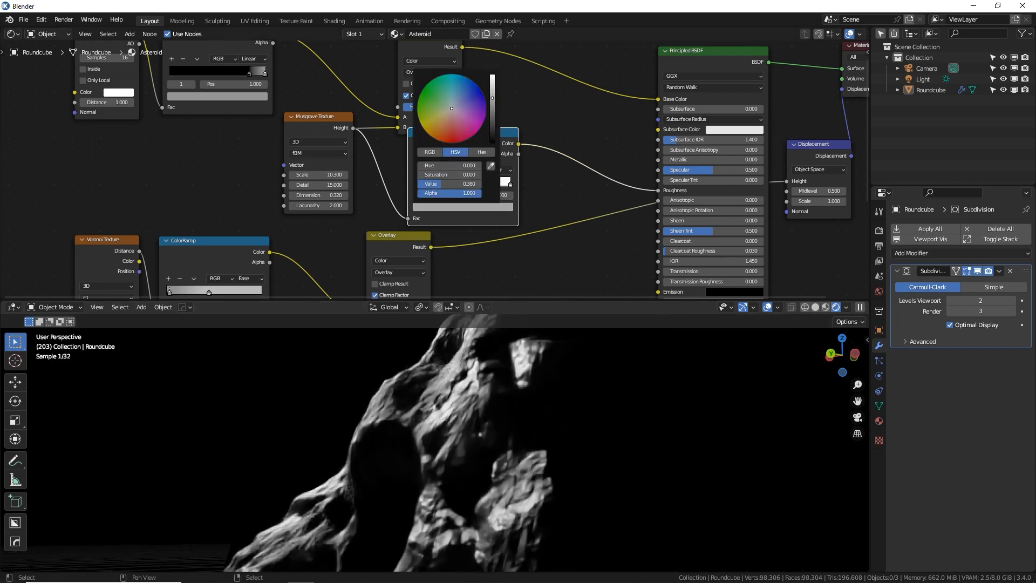
drag(566, 299, 566, 217)
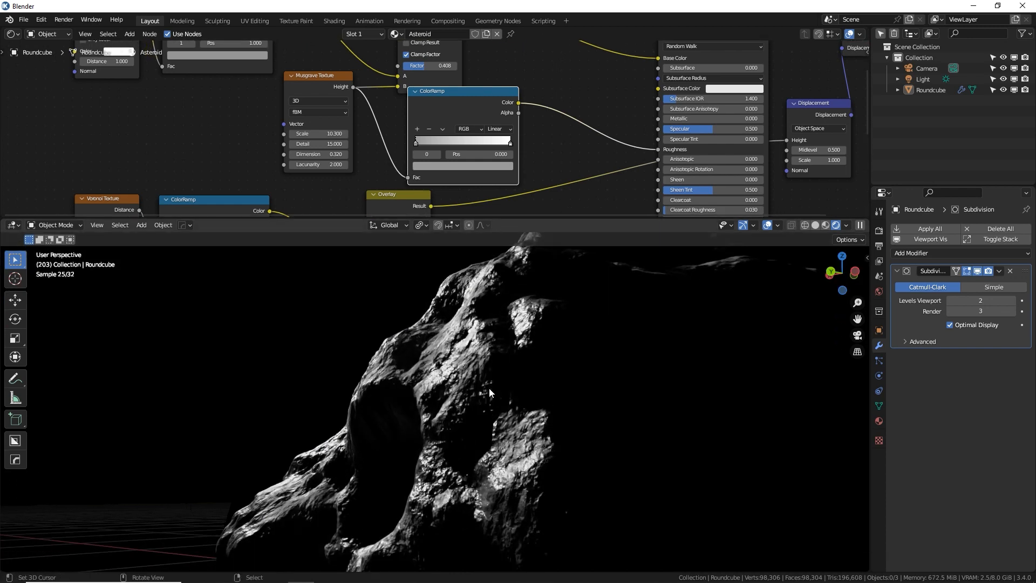
Move the roughness ColorRamp's grey stop to 0.309 and its white stop to about 0.45, and set the grey stop's value to 0.513.
click(454, 166)
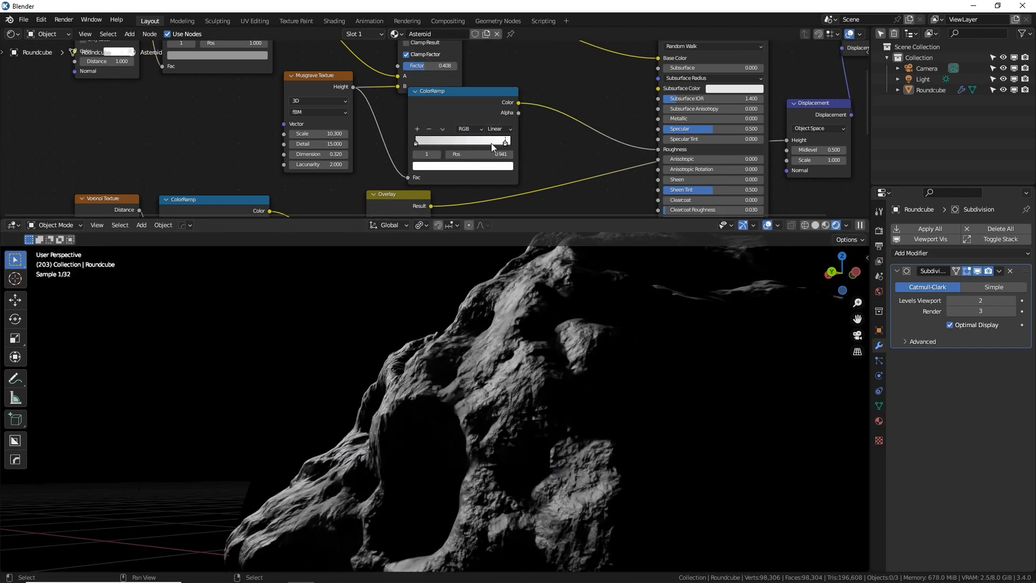
drag(496, 142, 478, 143)
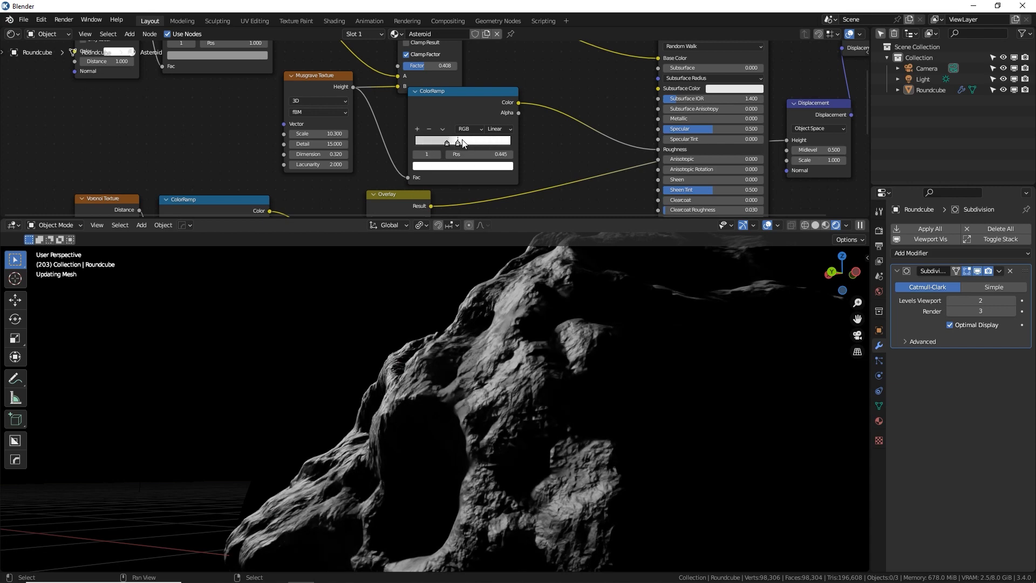
drag(442, 143, 444, 142)
middle_drag(449, 247, 558, 289)
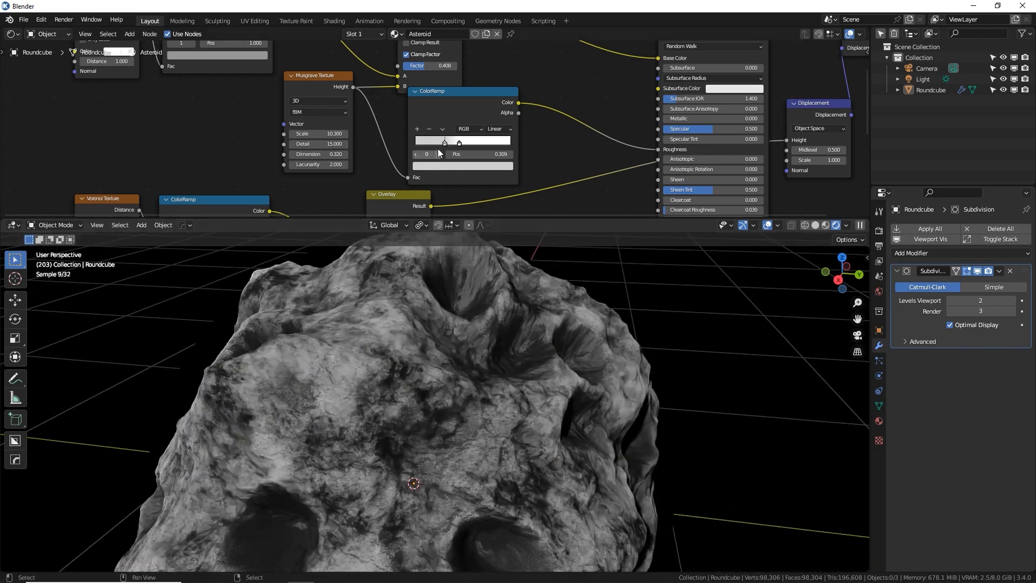
click(463, 167)
drag(491, 46, 493, 50)
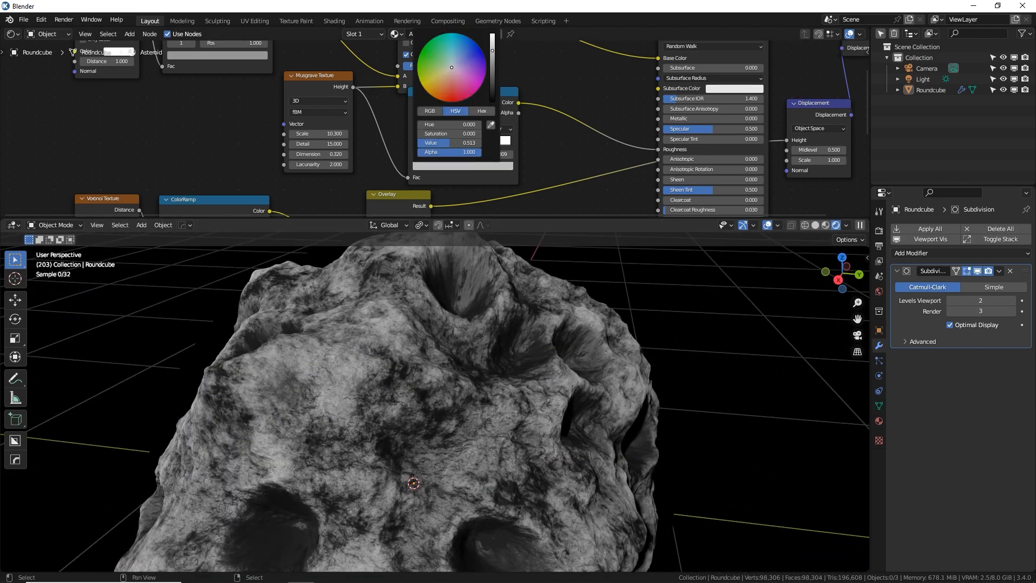
middle_drag(525, 400, 555, 343)
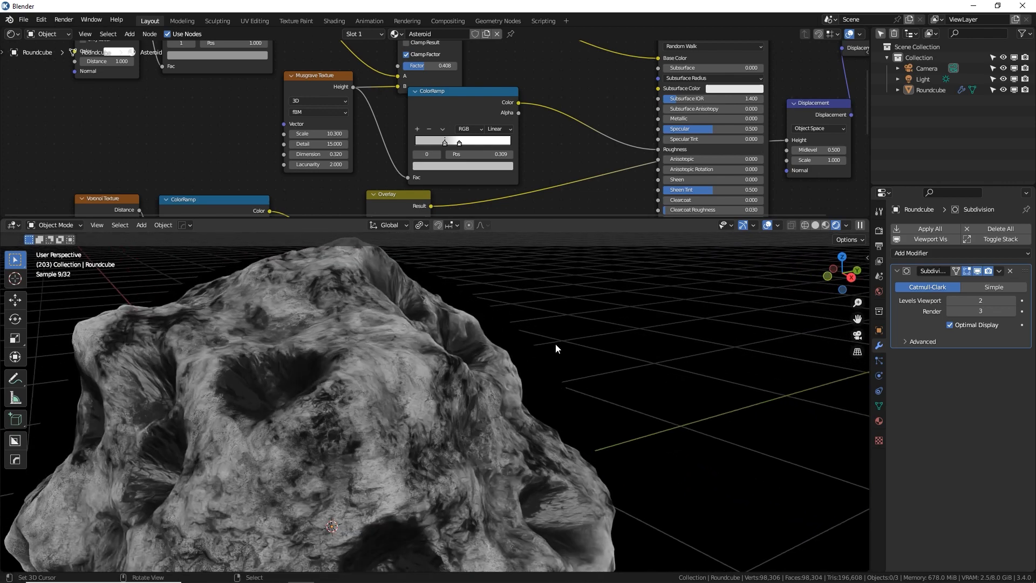
Add a Bump node and connect it to the Principled BSDF's Normal input.
scroll(510, 150, down, 2)
scroll(515, 160, down, 2)
middle_drag(513, 159, 537, 125)
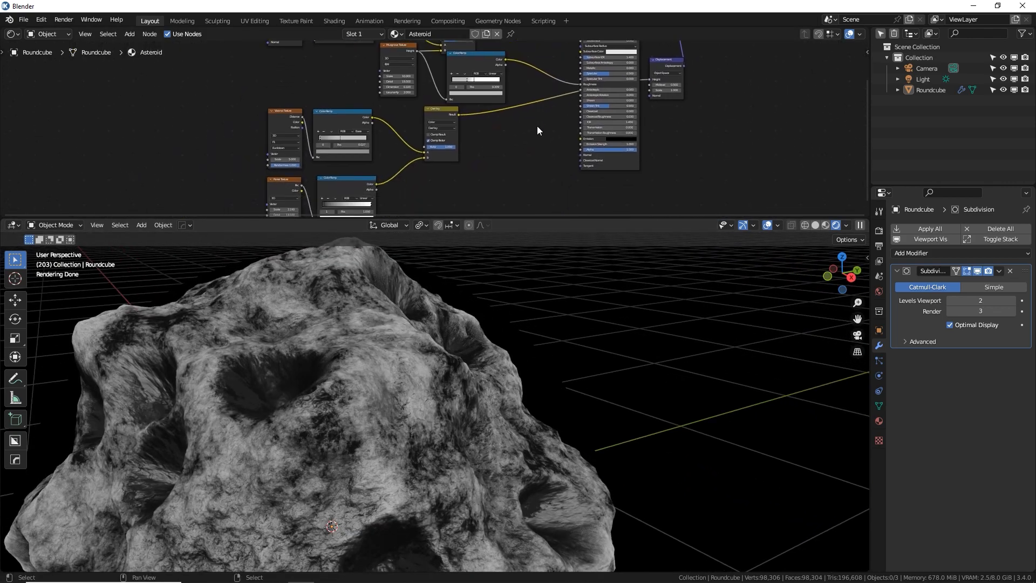
key(shift+a)
text(bump)
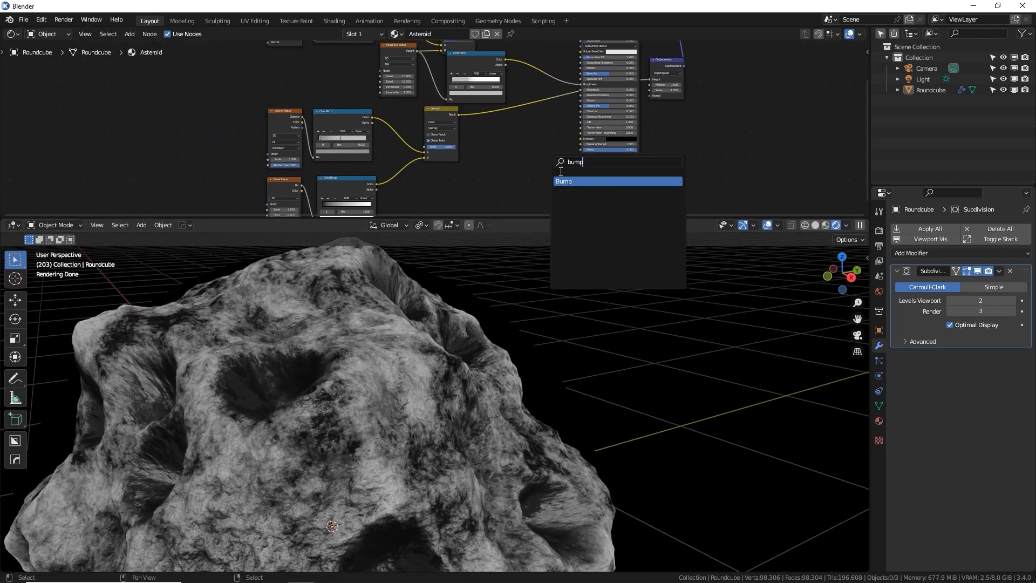
key(Return)
click(560, 157)
middle_drag(503, 115, 490, 125)
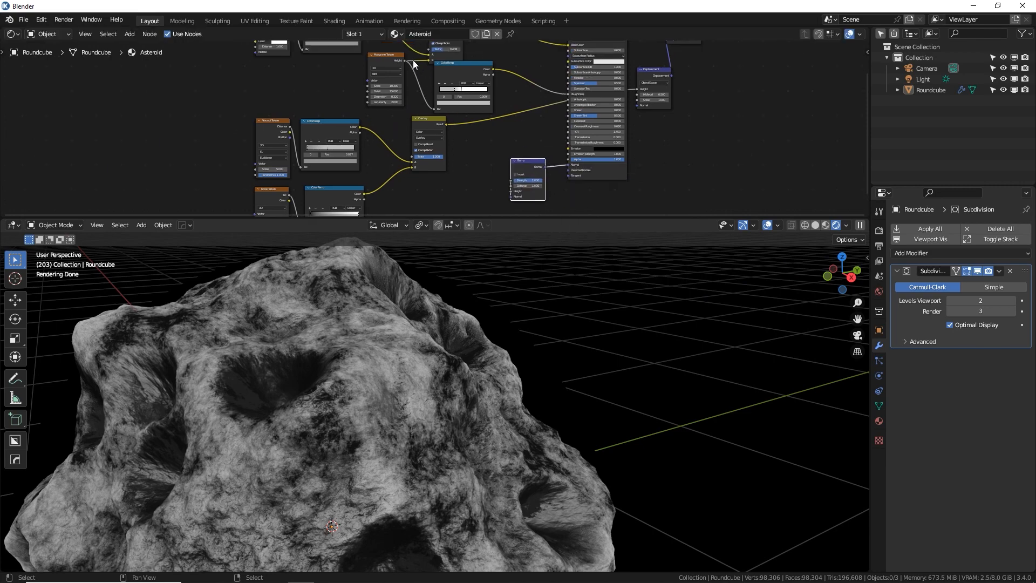
Connect the Musgrave Texture's Height to the Bump node's Height input and inspect the asteroid's fine surface relief.
drag(403, 60, 512, 192)
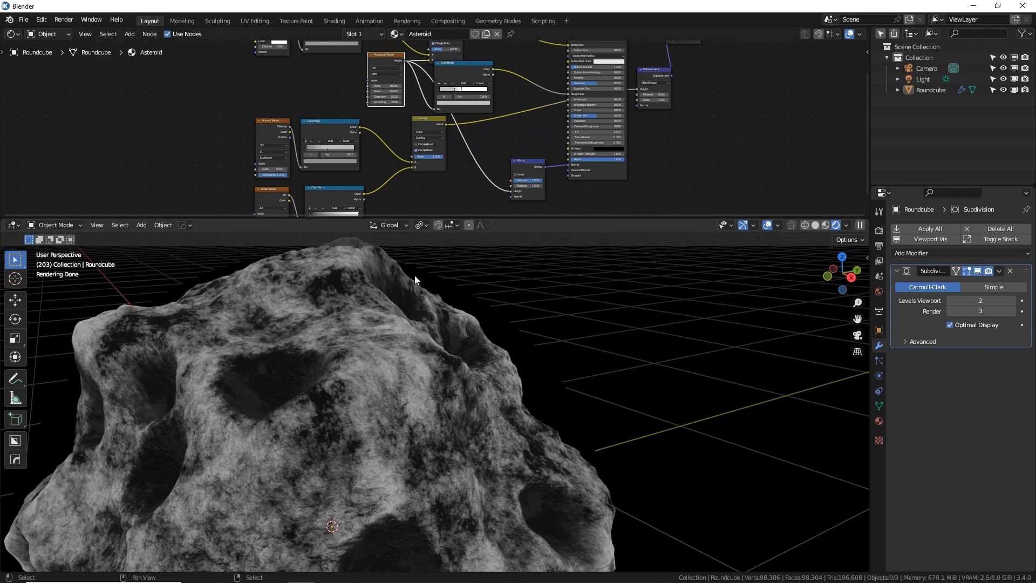
middle_drag(369, 378, 428, 393)
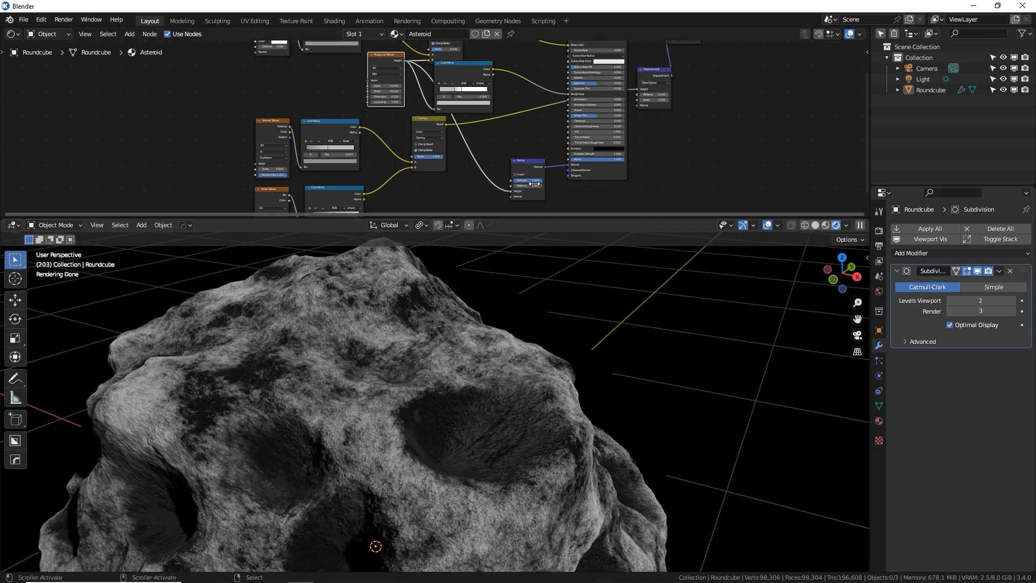
scroll(453, 409, up, 4)
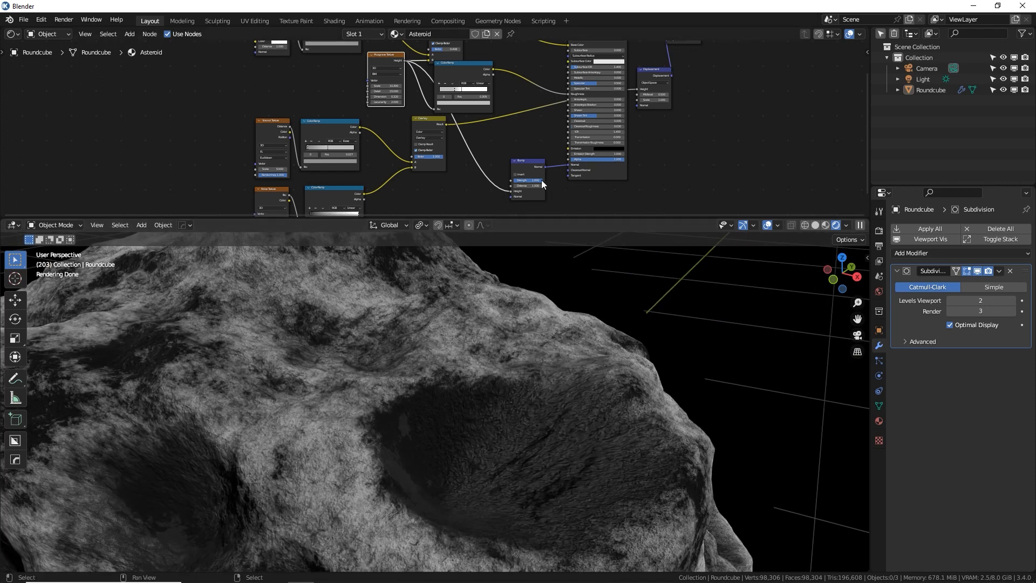
middle_drag(336, 370, 452, 387)
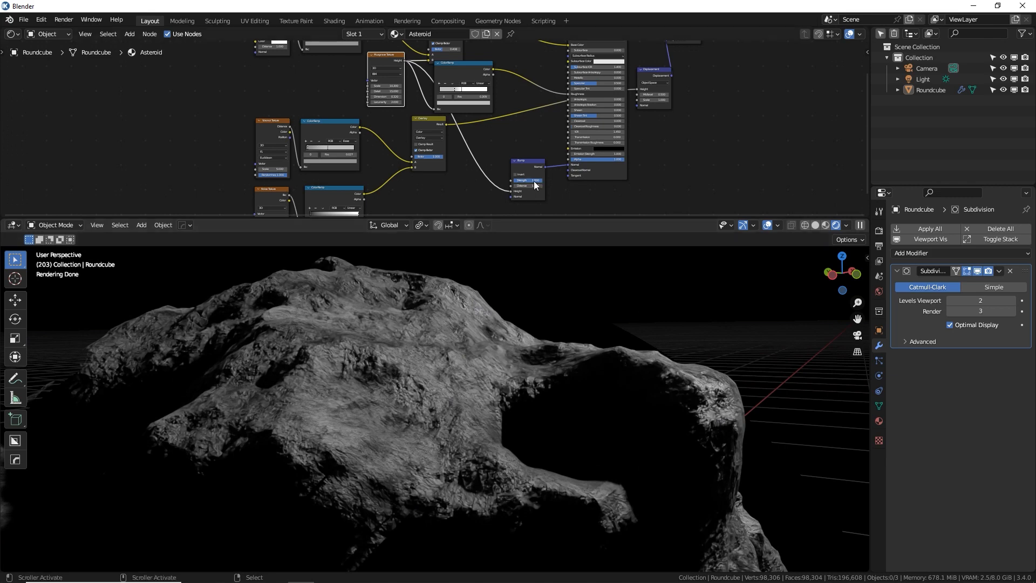
Set the Bump node's Distance to 0.5 and Strength to 0.7, and inspect the asteroid's relief from another side.
drag(533, 180, 513, 180)
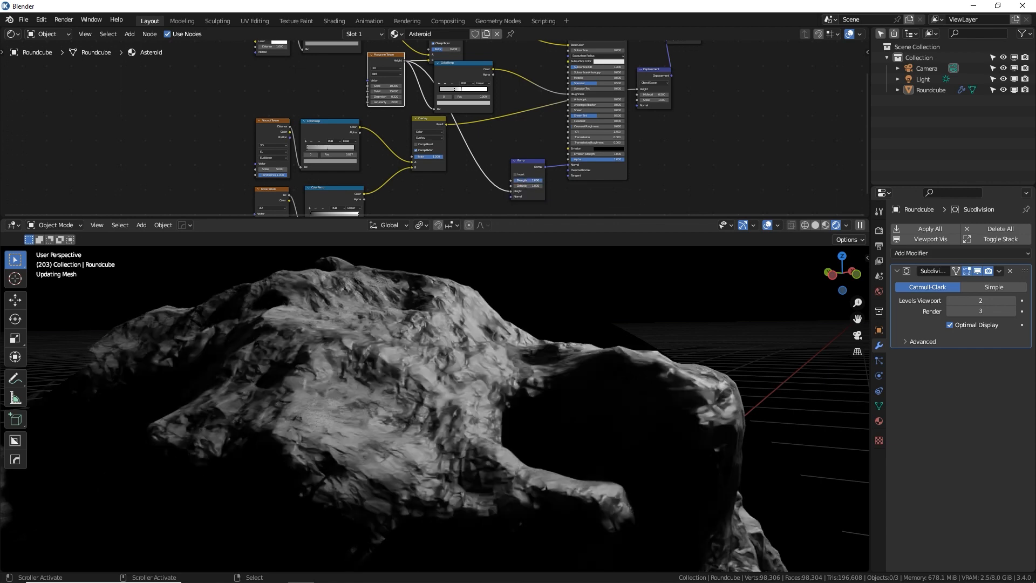
scroll(526, 186, up, 6)
click(473, 128)
text(.)
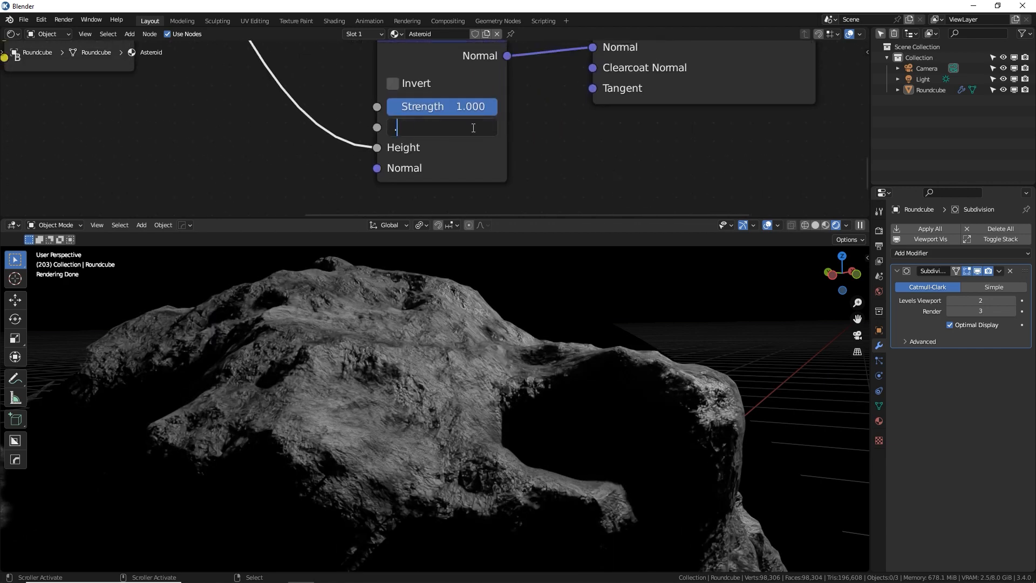
text(5)
key(Return)
drag(474, 106, 464, 106)
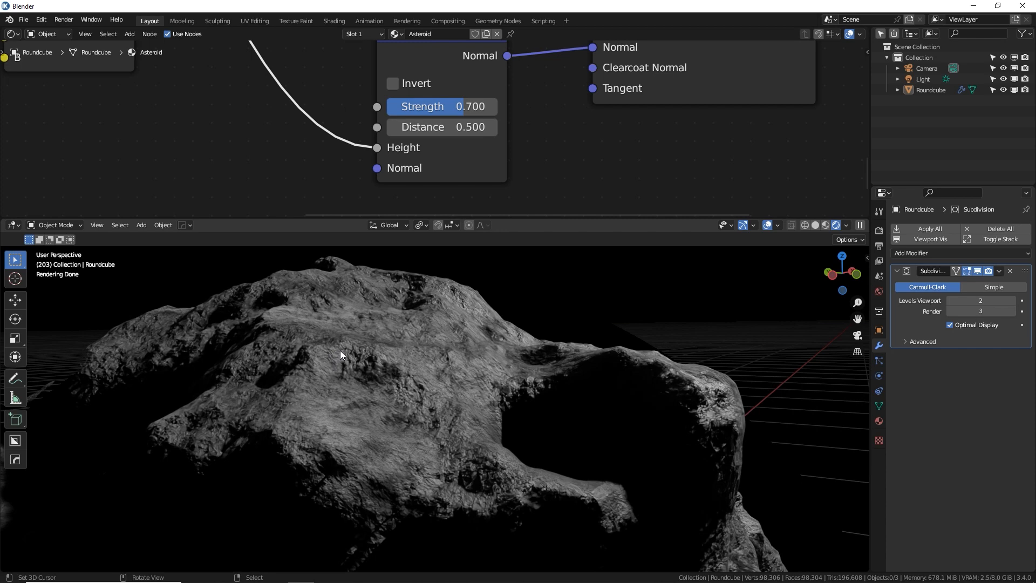
mouse_move(472, 362)
middle_down()
mouse_move(422, 369)
mouse_move(467, 316)
mouse_move(548, 409)
mouse_move(462, 409)
mouse_move(475, 409)
mouse_move(462, 377)
middle_up()
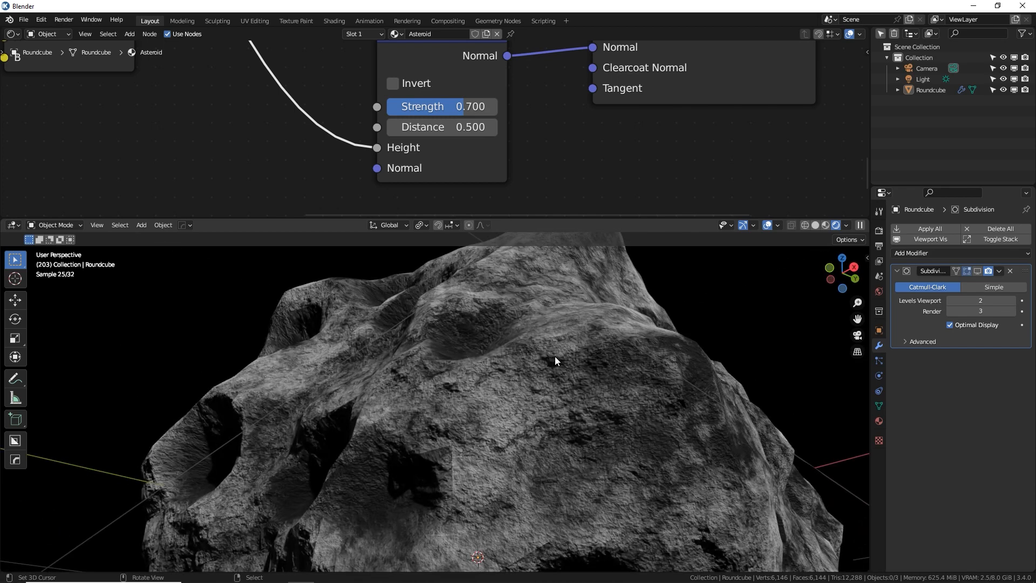
Compare the asteroid with the Subdivision modifier's viewport display on and off, leave it off, and set the render level to 2.
click(978, 271)
click(978, 271)
click(978, 271)
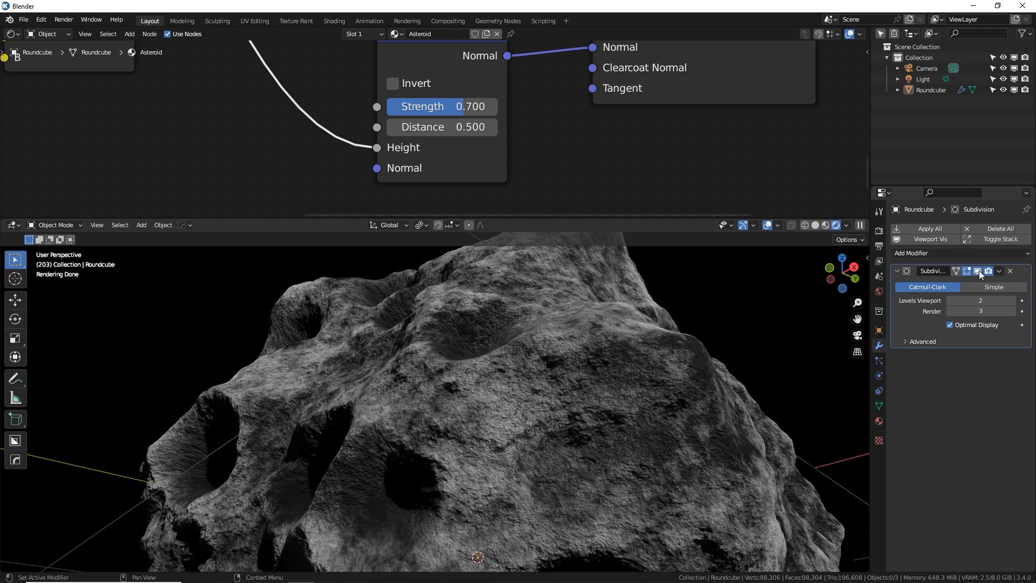
click(978, 271)
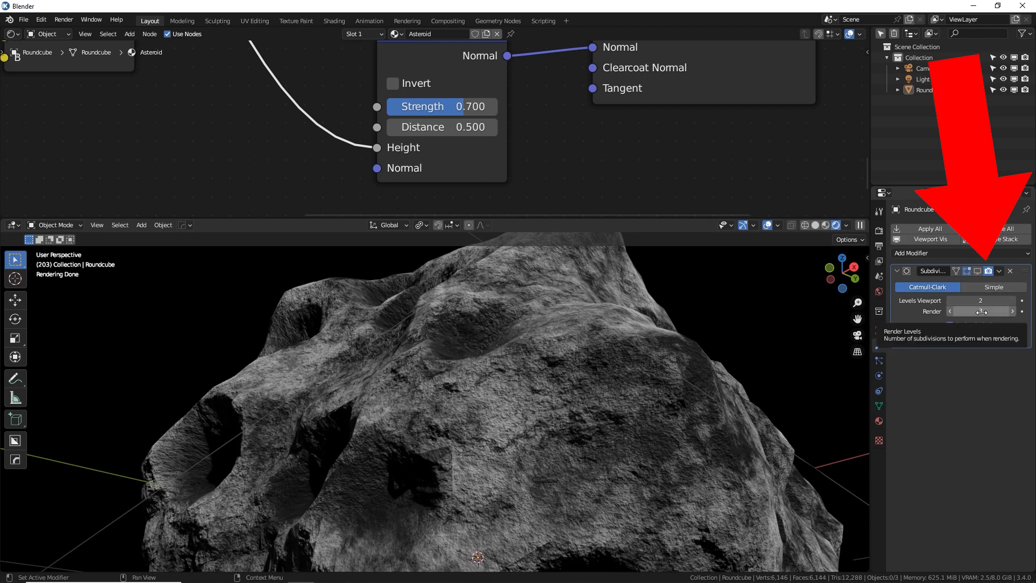
click(951, 312)
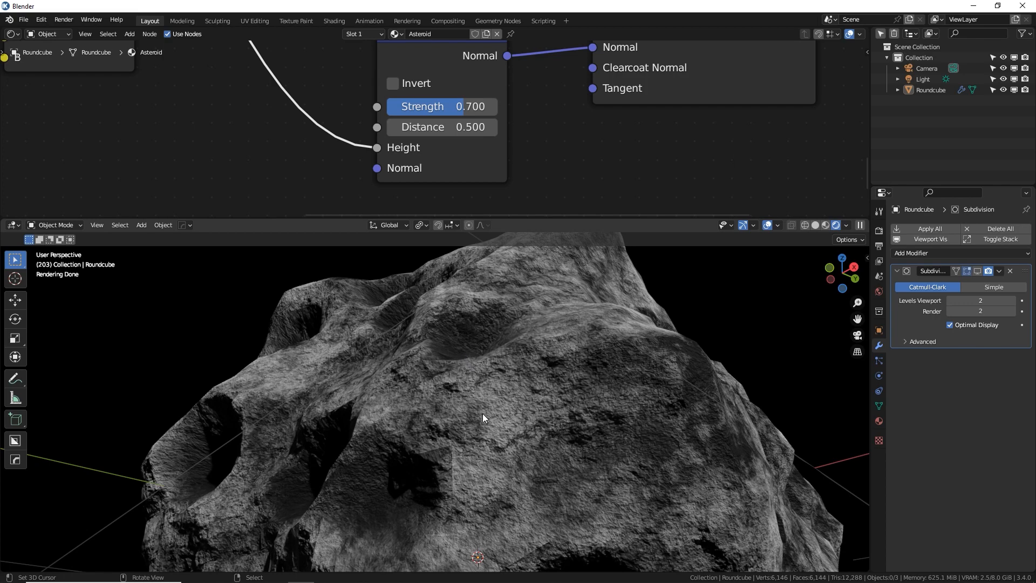
Select the asteroid and enlarge the node editor so that the whole Asteroid node tree fits in it.
scroll(459, 393, down, 6)
middle_drag(453, 394, 468, 445)
scroll(472, 438, down, 3)
click(471, 438)
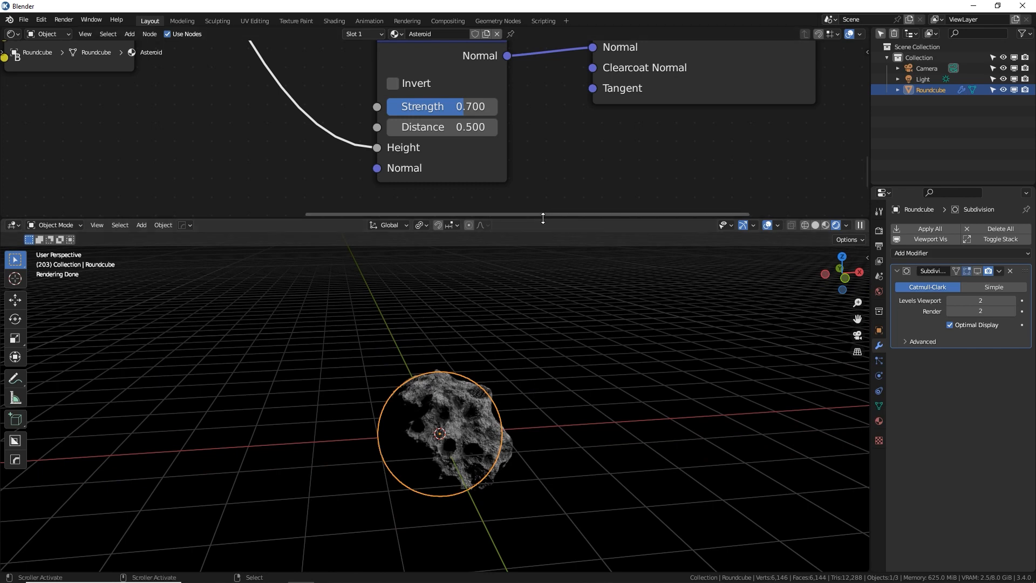
drag(542, 218, 534, 329)
scroll(527, 271, down, 5)
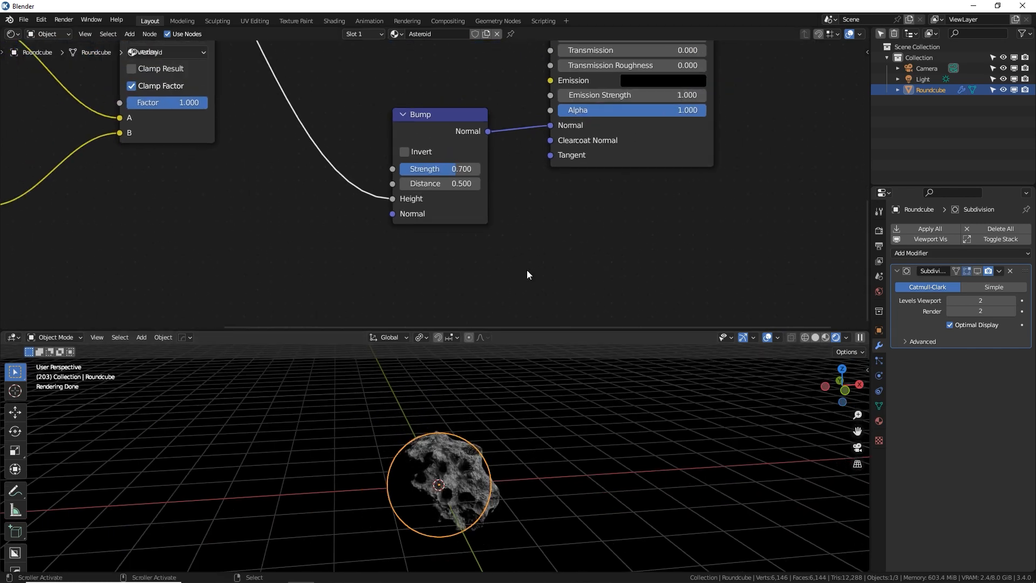
scroll(394, 217, down, 2)
middle_drag(393, 218, 528, 269)
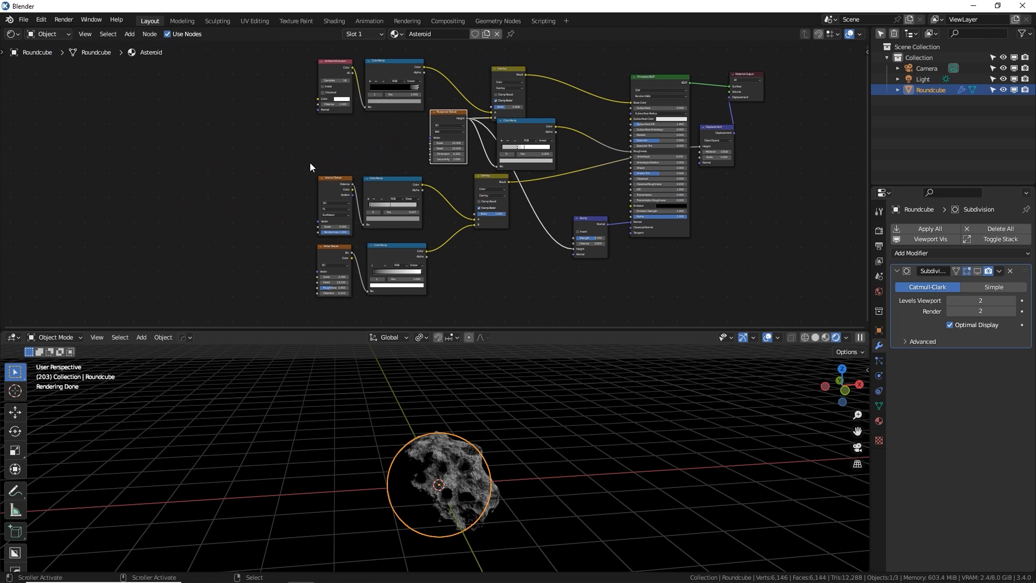
mouse_move(480, 383)
middle_down()
mouse_move(461, 384)
mouse_move(479, 386)
middle_up()
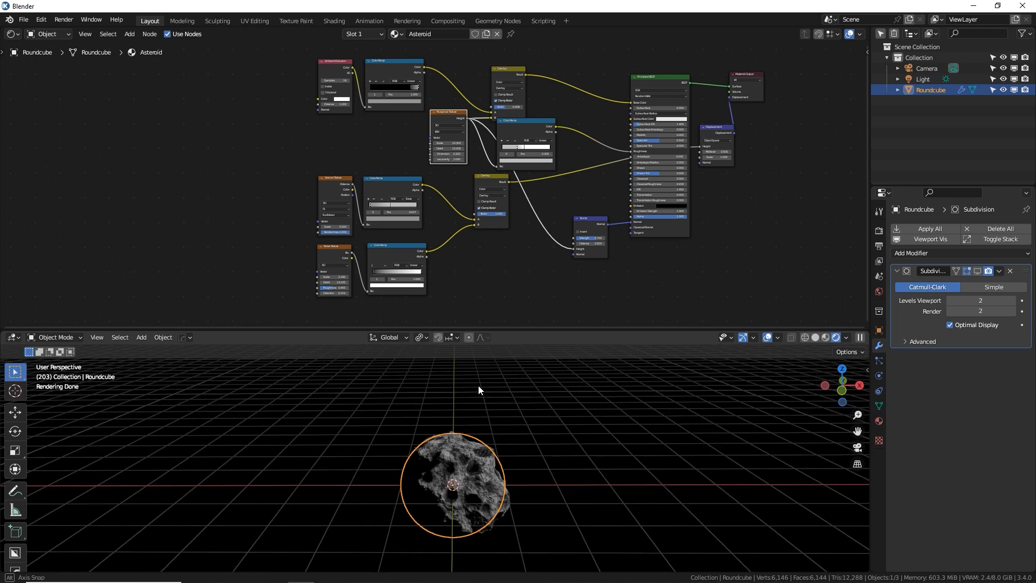
middle_drag(454, 254, 541, 265)
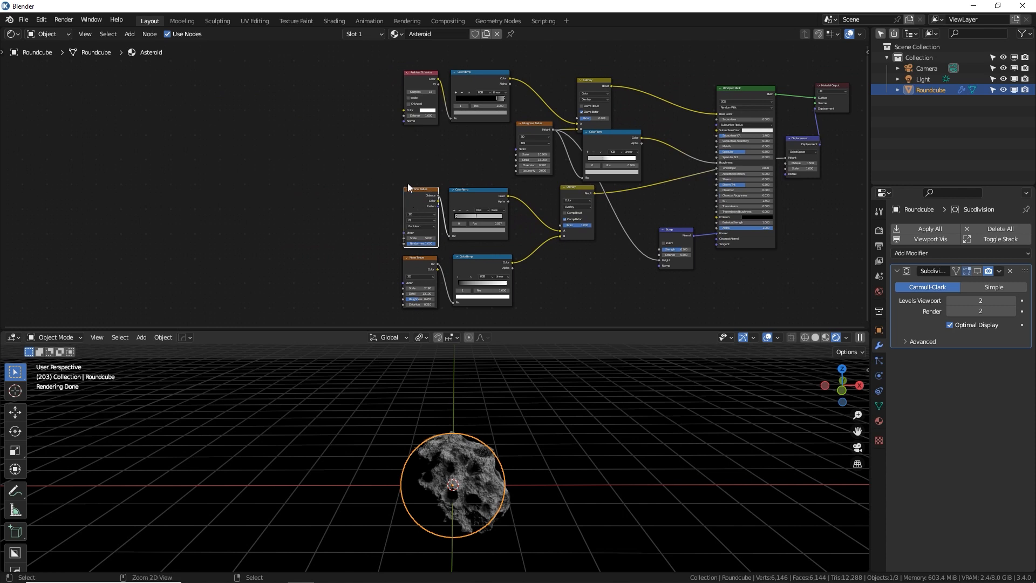
Add Texture Coordinate and Mapping nodes to the Voronoi Texture, and connect the Mapping's Vector to the Noise and Musgrave textures as well.
key(ctrl+t)
drag(391, 205, 407, 281)
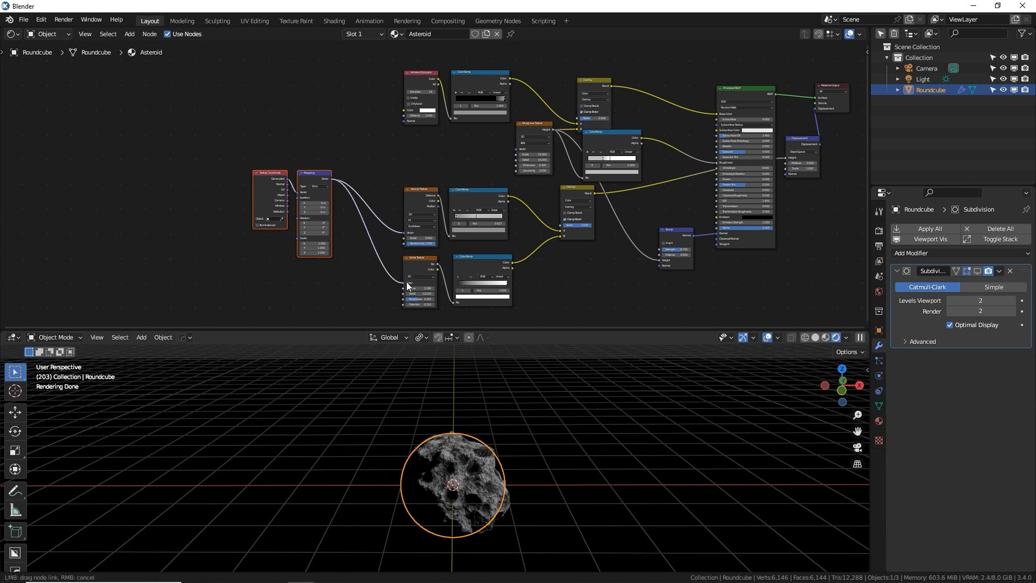
click(334, 177)
drag(332, 179, 513, 150)
scroll(487, 184, down, 1)
scroll(488, 184, up, 1)
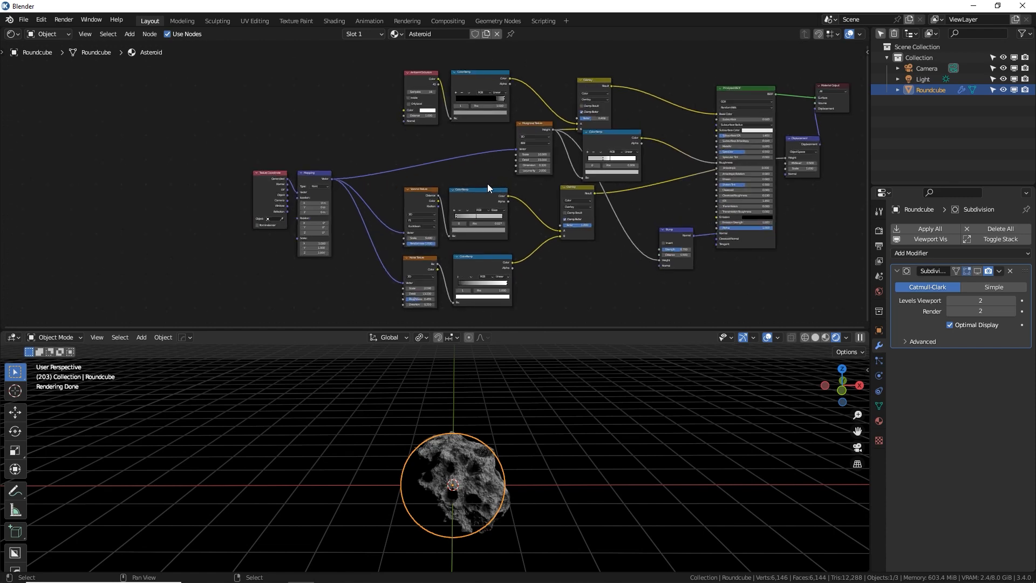
middle_drag(496, 166, 487, 162)
scroll(488, 165, up, 1)
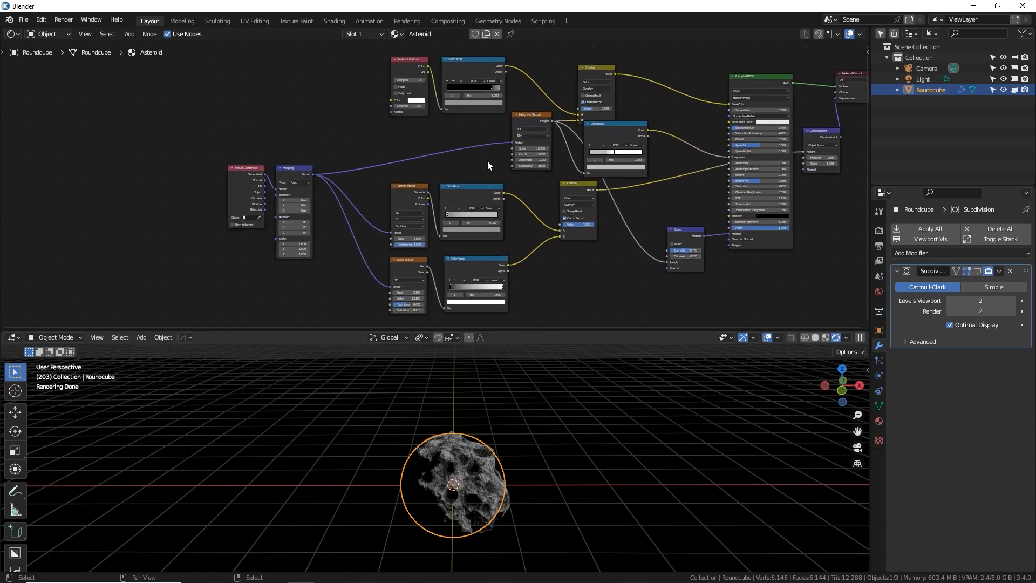
Tidy the node tree by repositioning the two Overlay nodes, the roughness ColorRamp, and the Bump, Displacement and Material Output nodes.
click(600, 67)
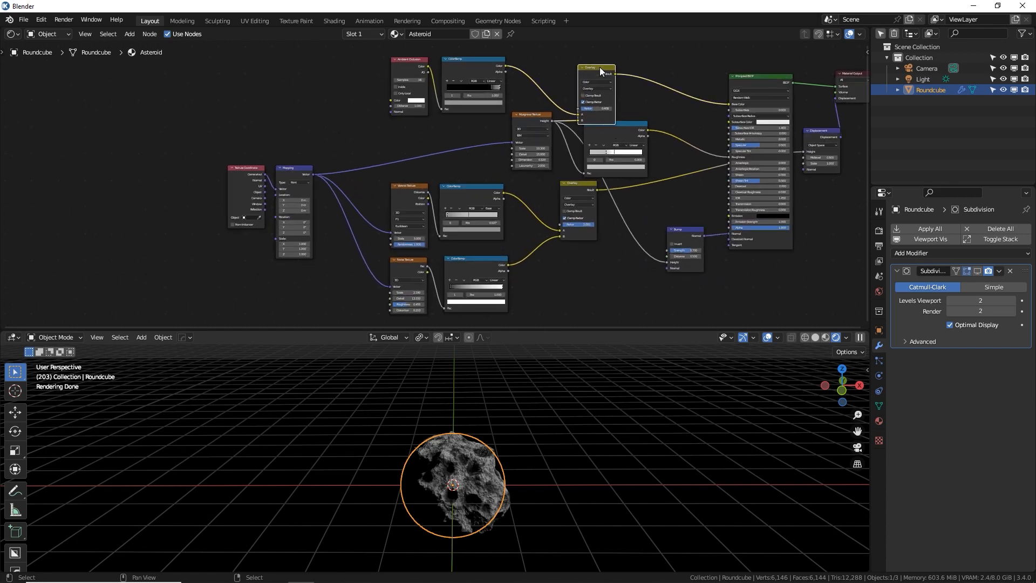
mouse_move(600, 67)
mouse_down()
mouse_move(606, 57)
mouse_move(606, 77)
mouse_up()
drag(601, 145, 601, 144)
drag(587, 207, 611, 216)
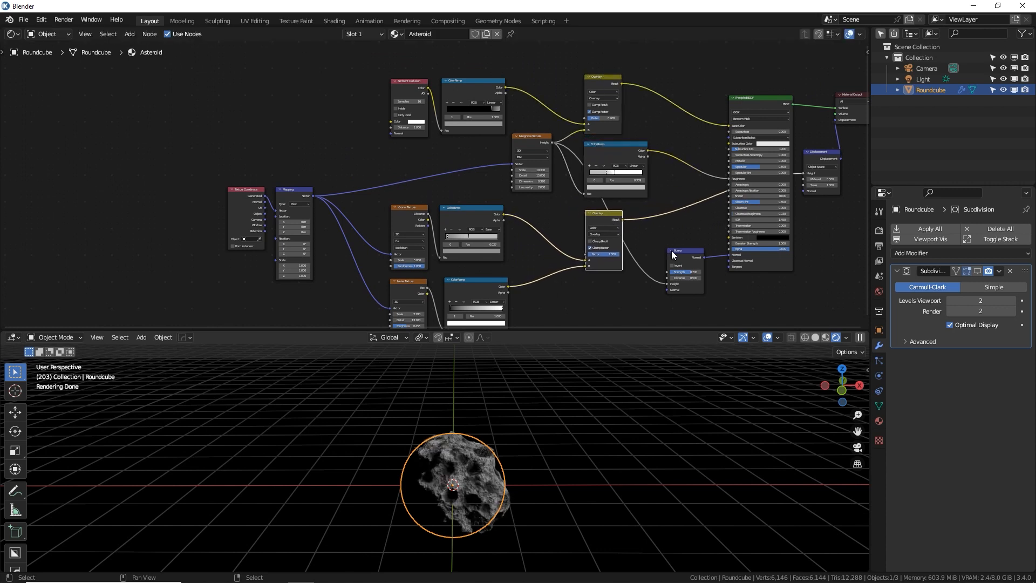
click(673, 254)
drag(686, 247, 697, 221)
drag(821, 156, 817, 155)
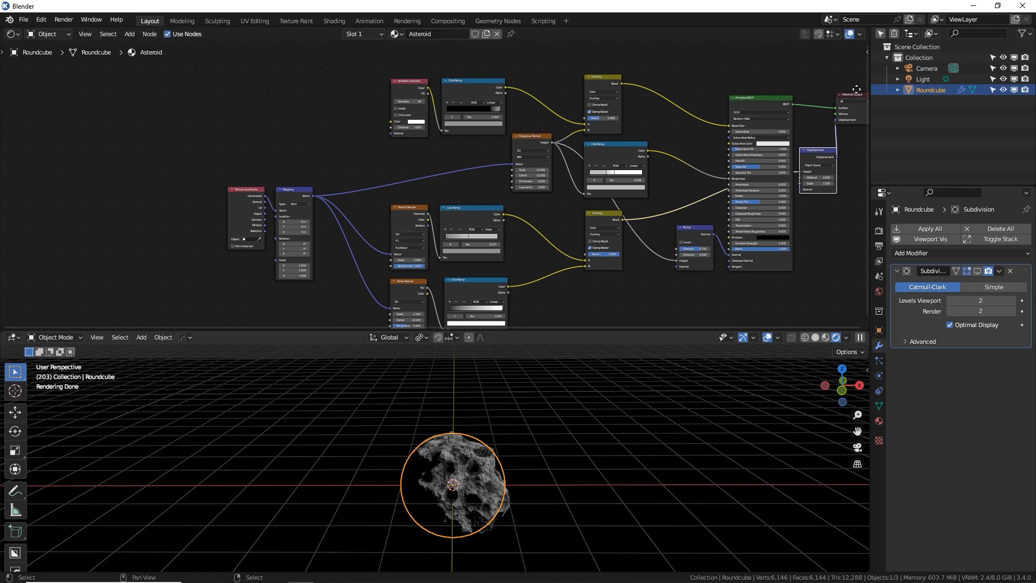
drag(856, 88, 858, 89)
click(434, 169)
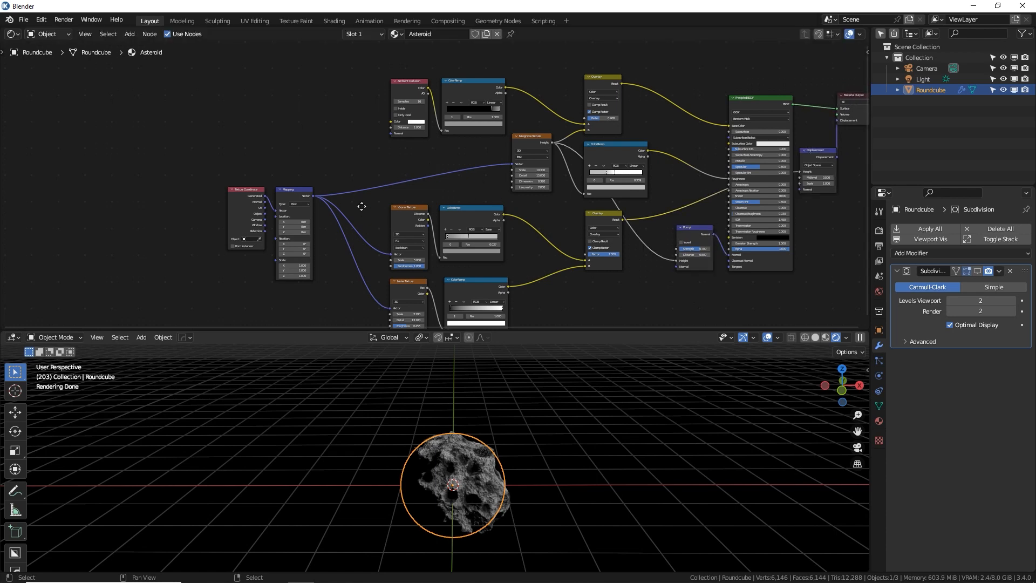
Move the Texture Coordinate node farther from the Mapping node and set the Mapping Location to X 2.1 m, Y 0.1 m, Z 1.4 m.
middle_drag(362, 206, 474, 154)
scroll(475, 153, up, 3)
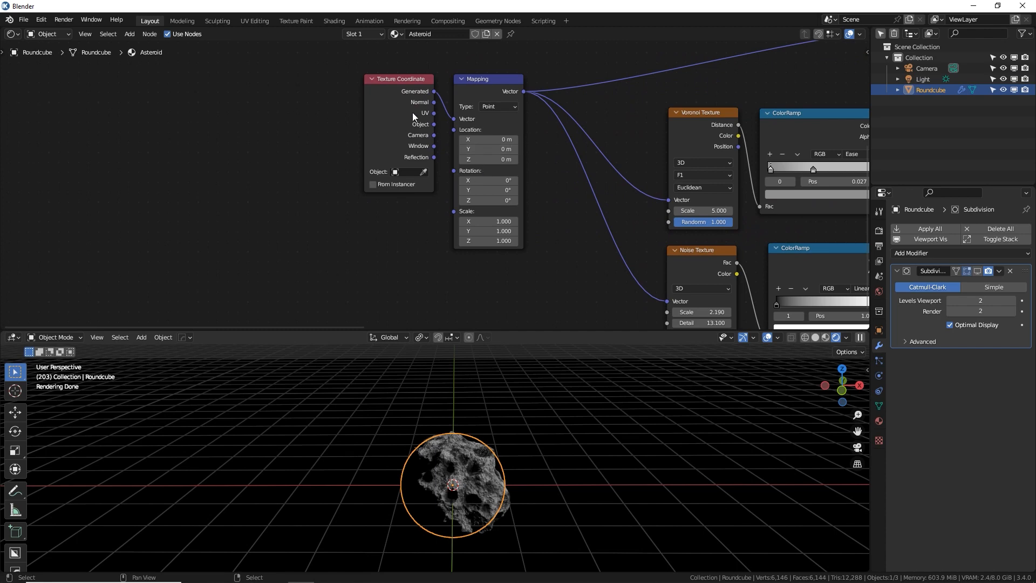
drag(412, 113, 240, 110)
drag(489, 140, 448, 149)
scroll(491, 434, up, 3)
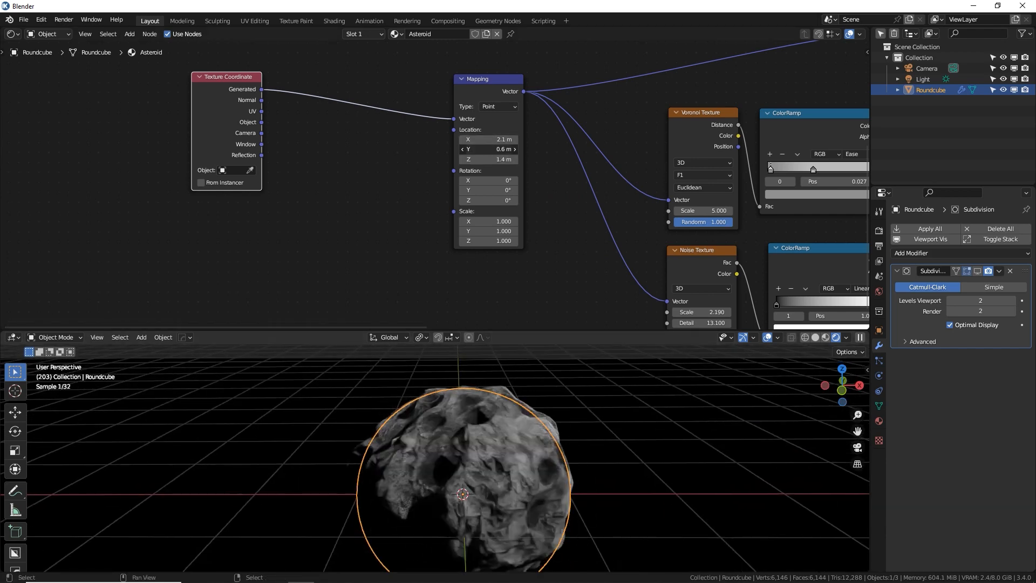
Switch the Voronoi, Noise and Musgrave textures from 3D to 4D.
scroll(528, 220, down, 5)
middle_drag(521, 211, 456, 211)
scroll(529, 218, up, 5)
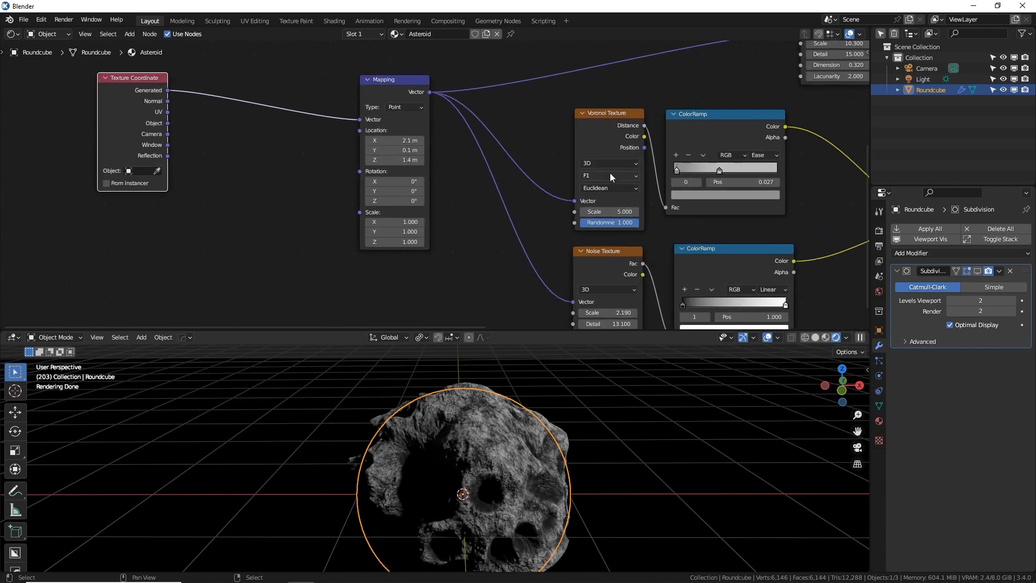
click(611, 164)
click(607, 207)
middle_drag(659, 247, 630, 195)
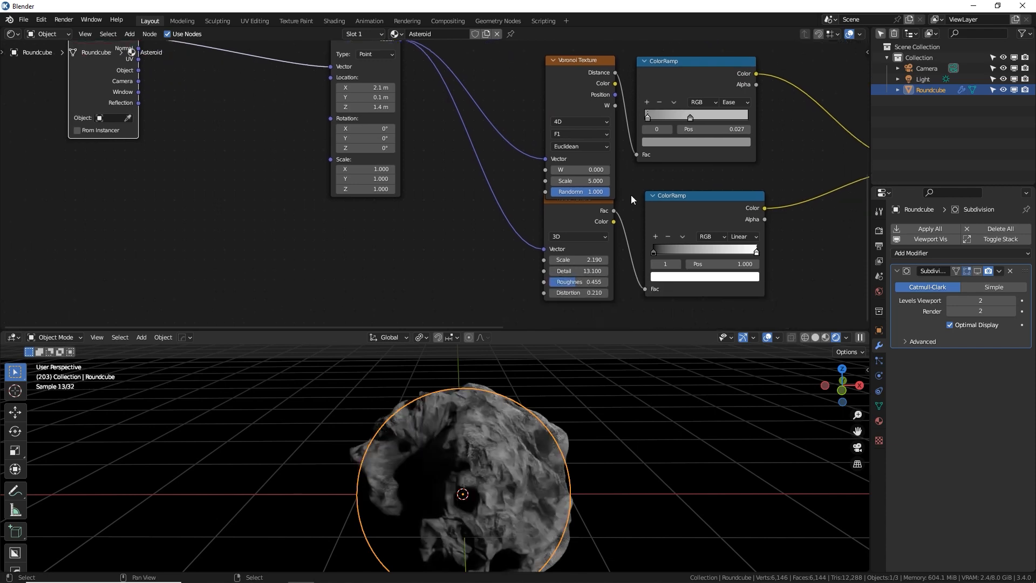
click(594, 236)
click(578, 280)
scroll(545, 238, down, 1)
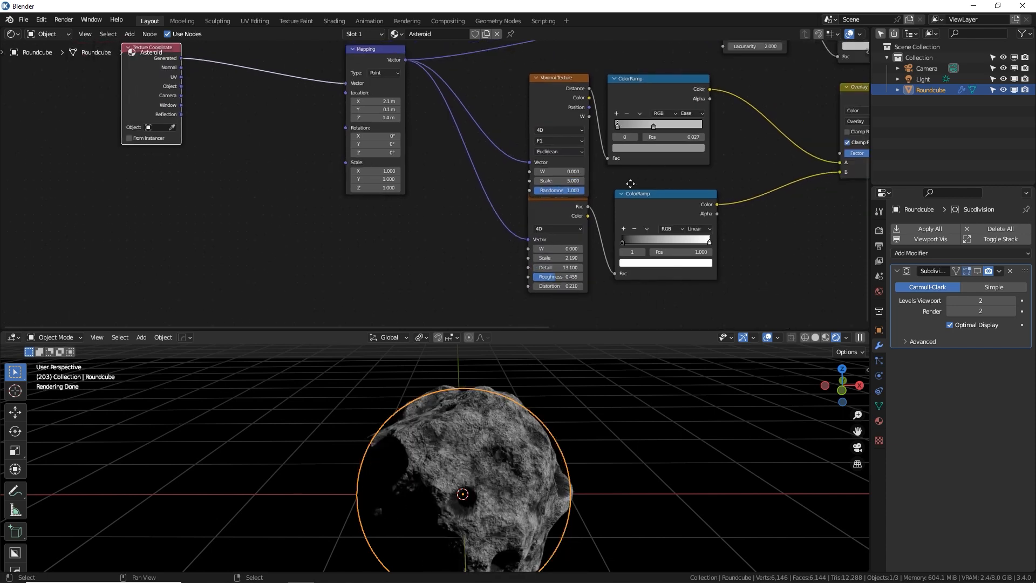
middle_drag(630, 183, 513, 274)
click(648, 81)
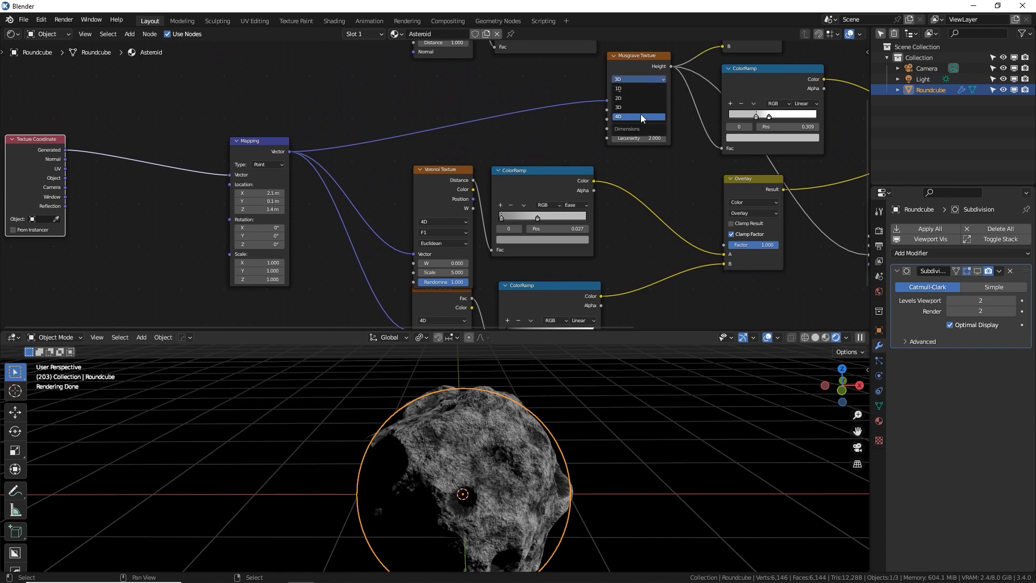
click(640, 114)
Add an Object Info node below the Mapping node and pull a trial link out of its Random output.
middle_drag(464, 147, 574, 45)
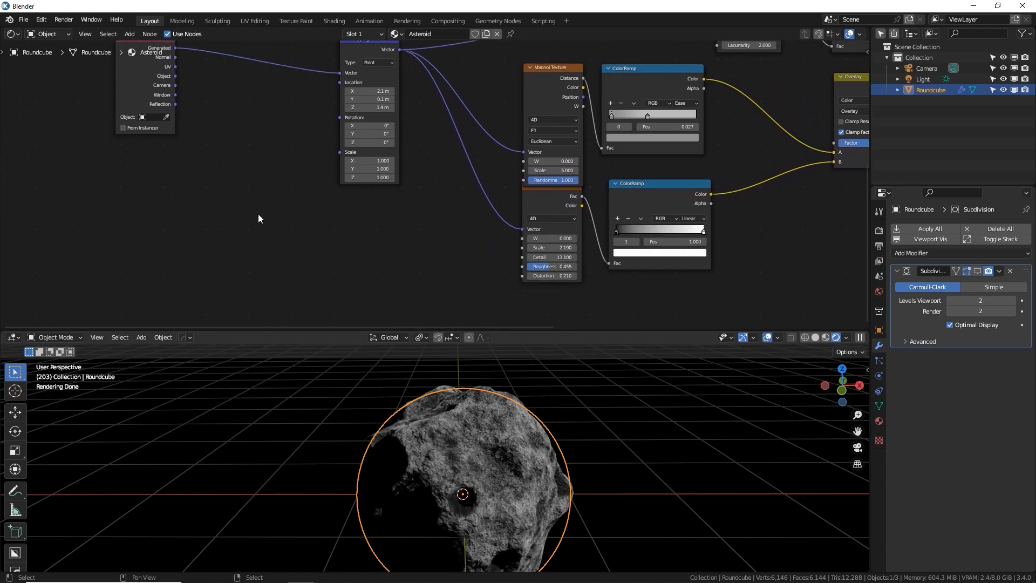
key(shift+a)
click(258, 214)
text(obj)
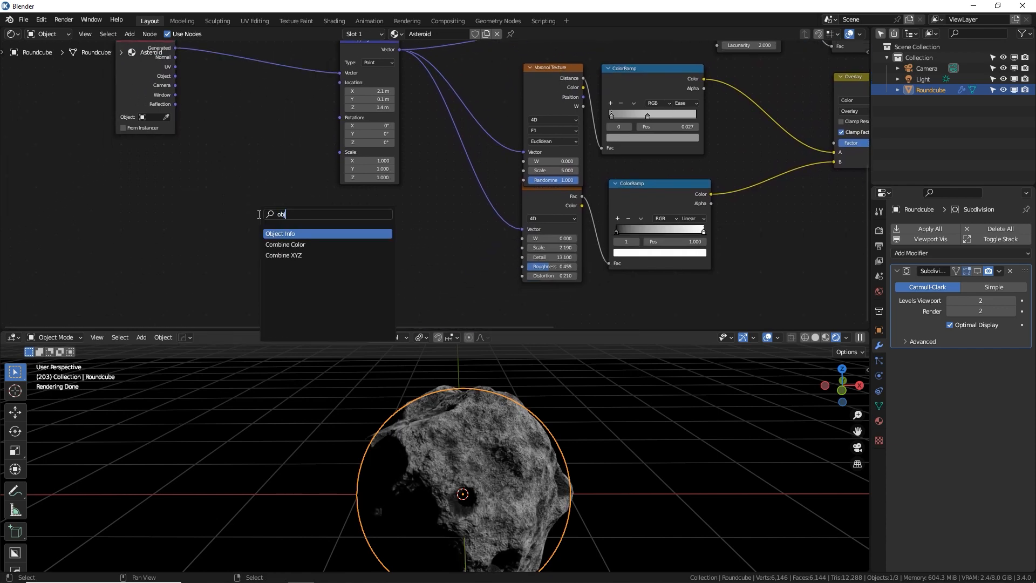
click(282, 237)
click(343, 238)
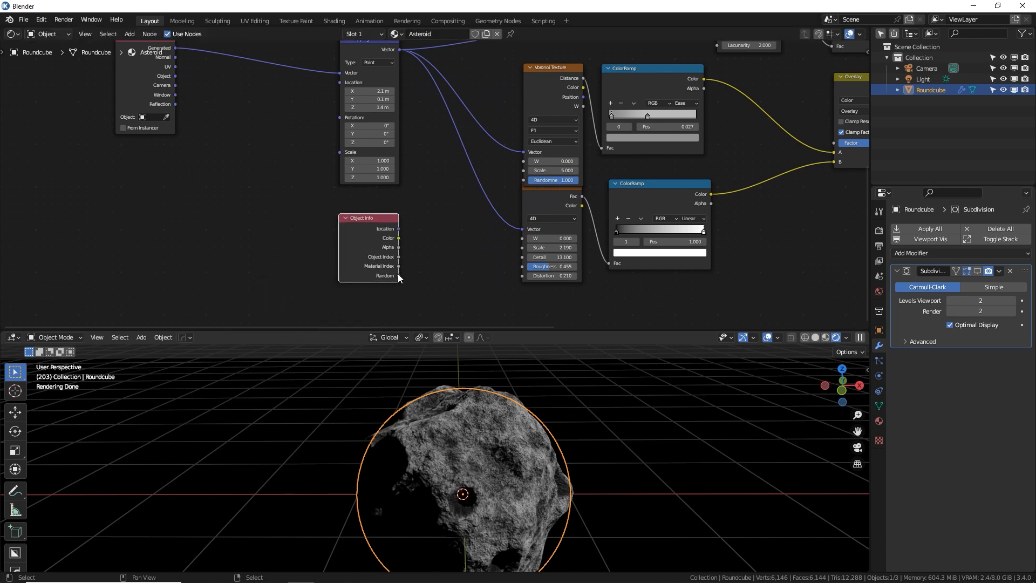
drag(399, 275, 446, 255)
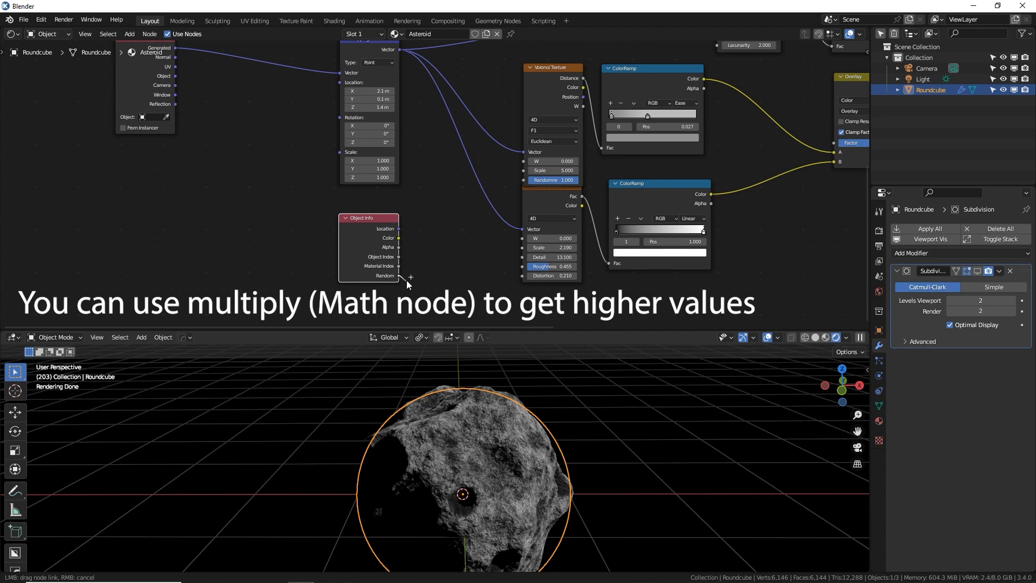
drag(407, 281, 414, 280)
Duplicate the asteroid about 2.27 m along X and repeat the duplication twice to form a row of four asteroids.
key(shift+d)
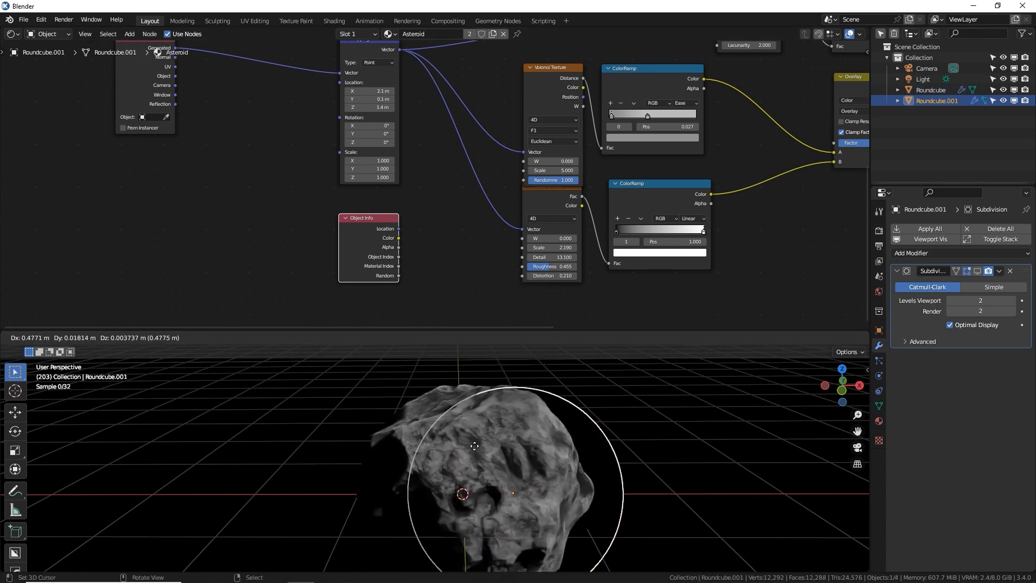
click(637, 442)
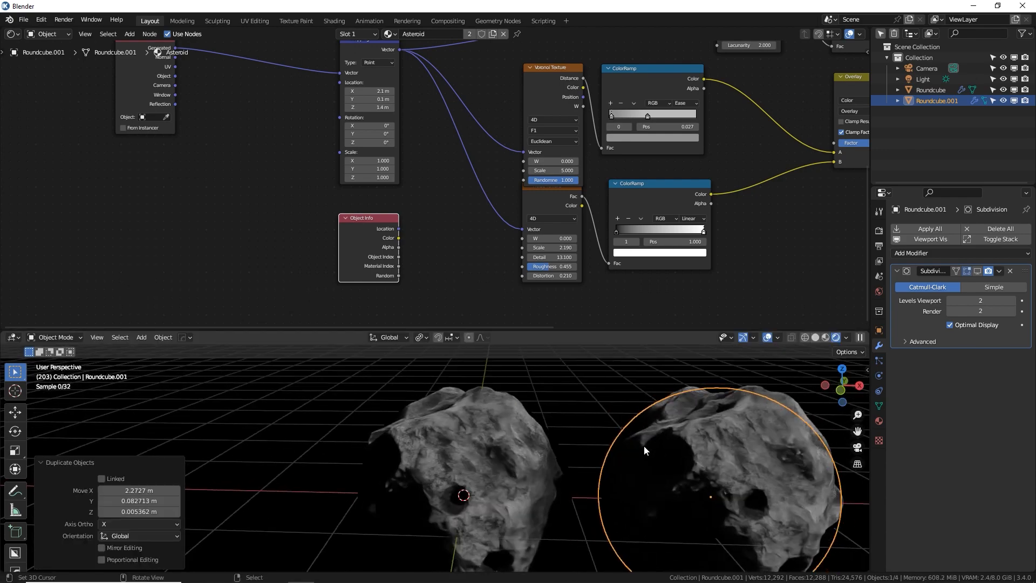
shift+middle_drag(578, 426, 461, 428)
key(shift+r)
key(shift+r)
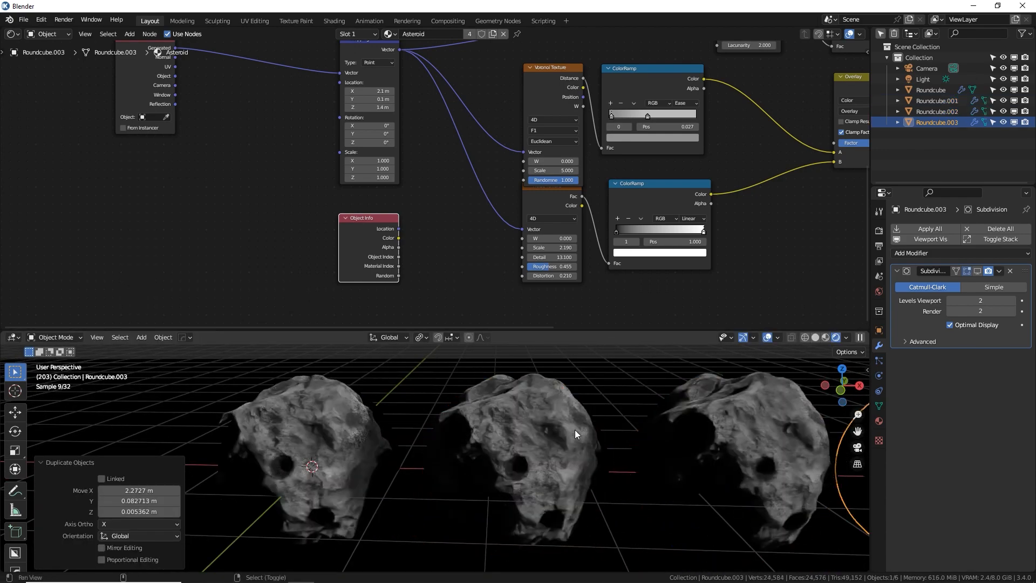
shift+middle_drag(574, 430, 436, 458)
scroll(435, 428, down, 1)
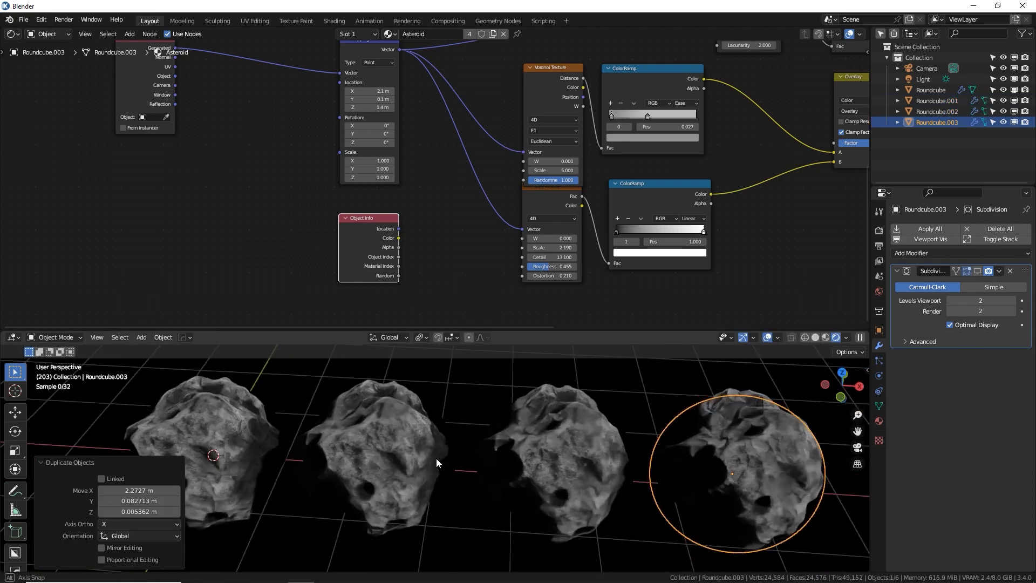
Link the Object Info node's Random output to the W inputs of the Voronoi, Noise and Musgrave textures.
click(444, 273)
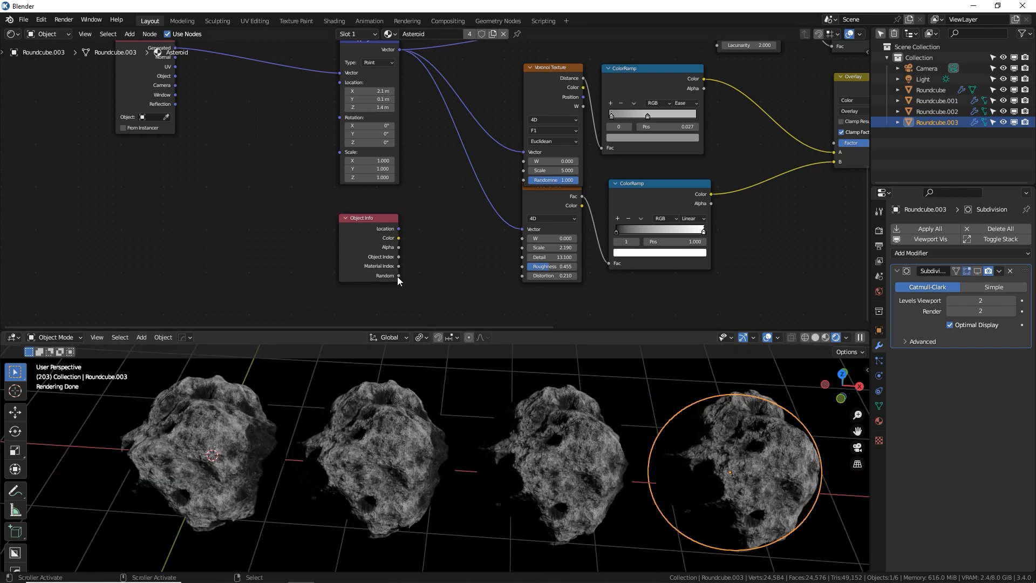
drag(398, 276, 521, 238)
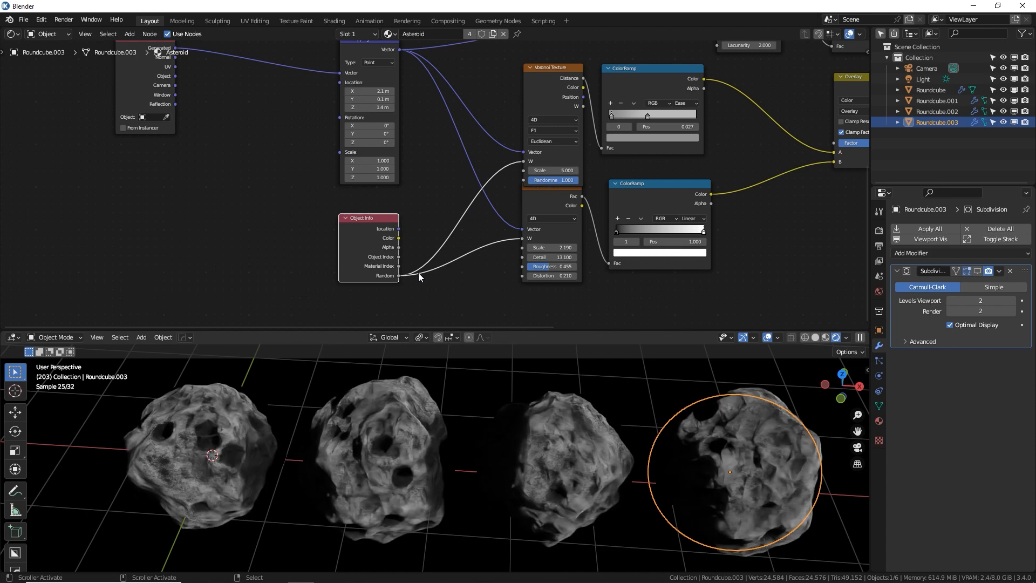
drag(399, 276, 715, 120)
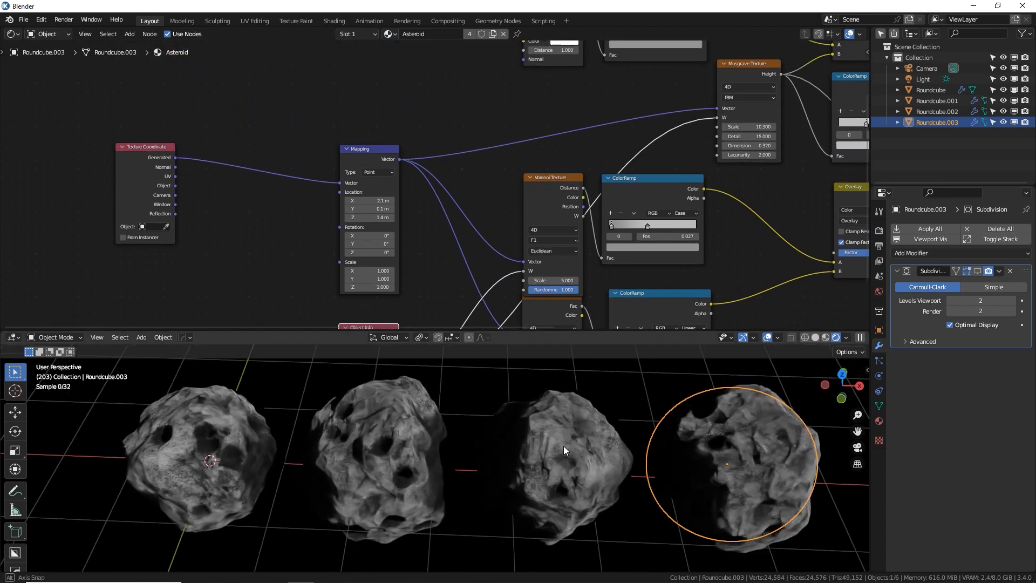
scroll(564, 446, down, 2)
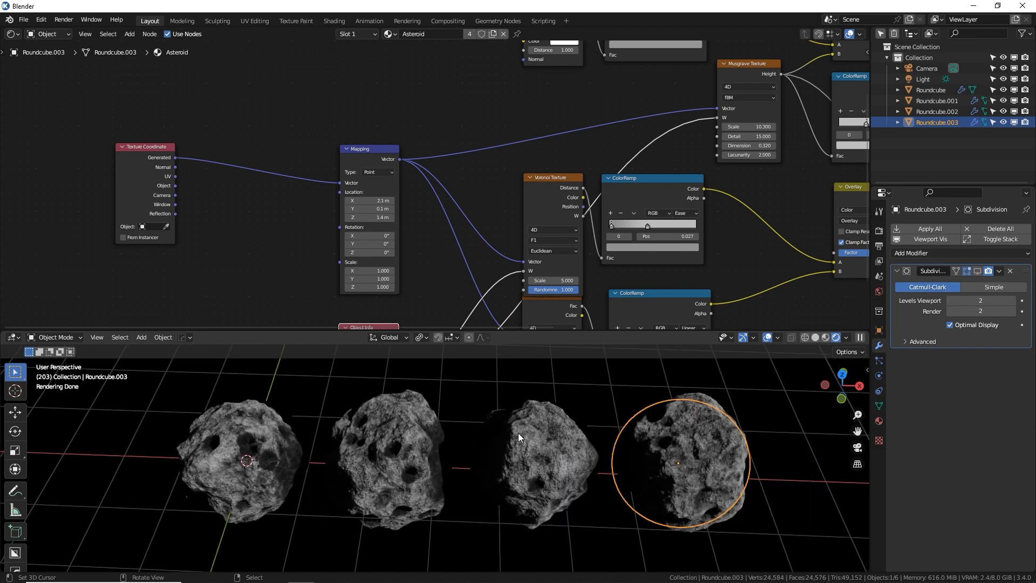
Move the Object Info node below the Texture Coordinate node and place a copy of the noise ColorRamp beside the Mapping node.
middle_drag(453, 289, 451, 215)
drag(364, 307, 80, 299)
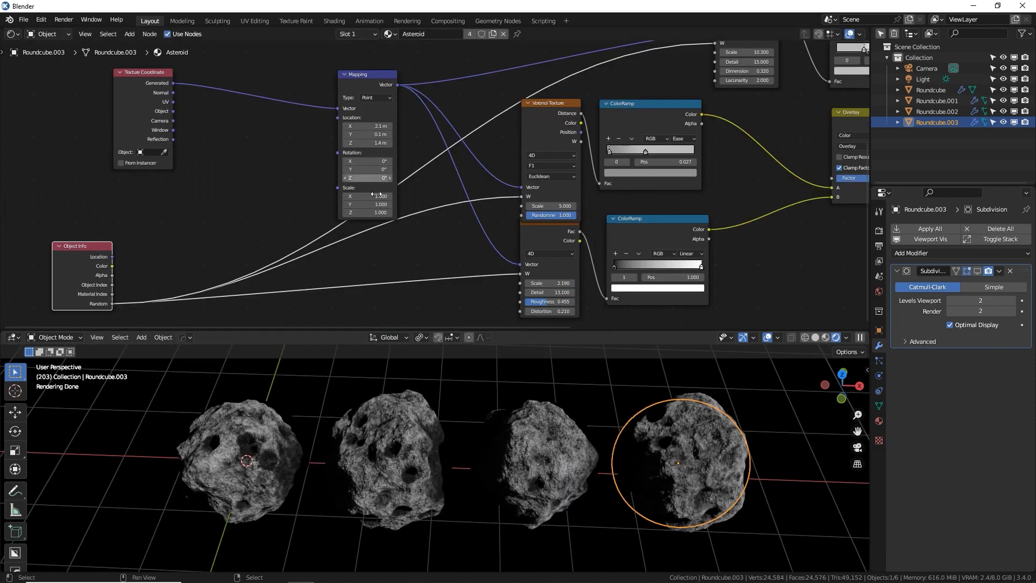
click(671, 232)
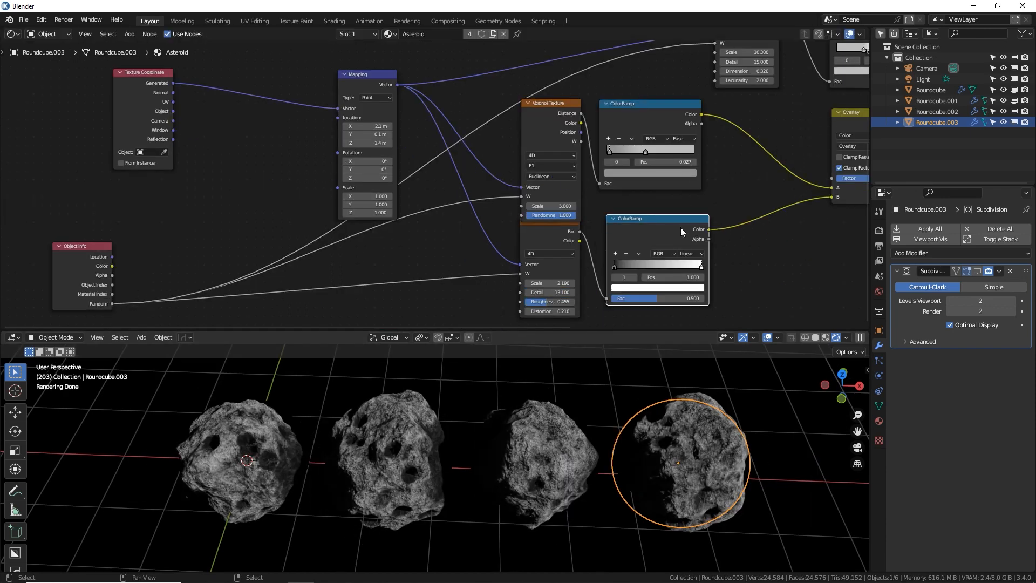
key(shift+d)
click(192, 225)
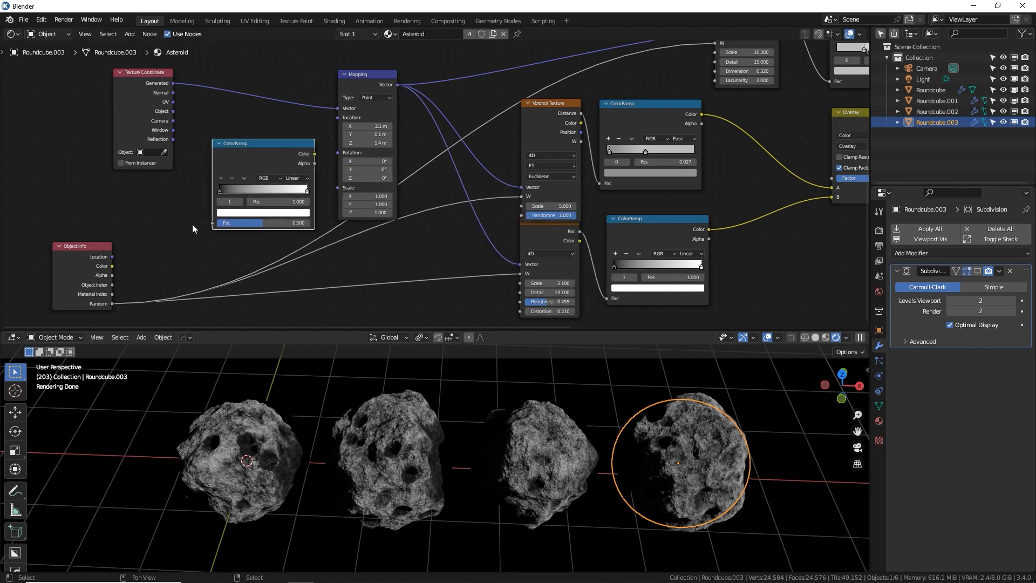
Link Object Info's Random through the new ColorRamp into the Mapping node's Scale and shift the Mapping node slightly away.
drag(108, 303, 249, 213)
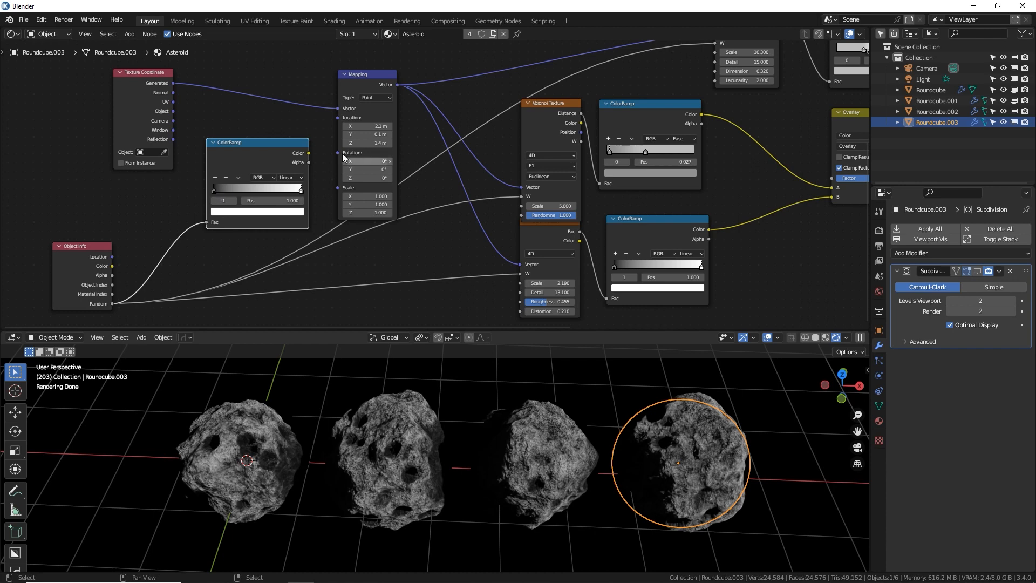
drag(308, 152, 342, 187)
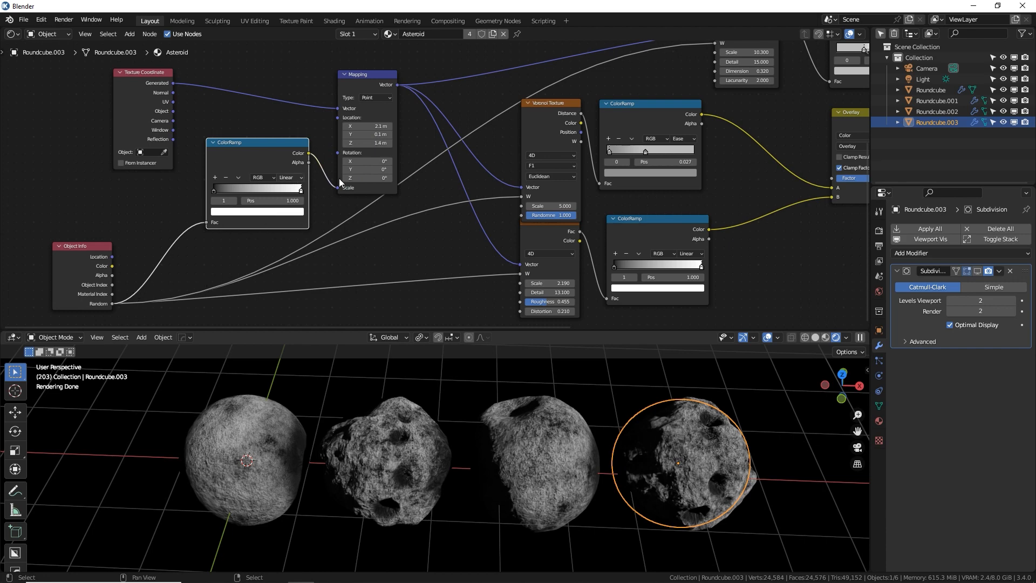
click(370, 187)
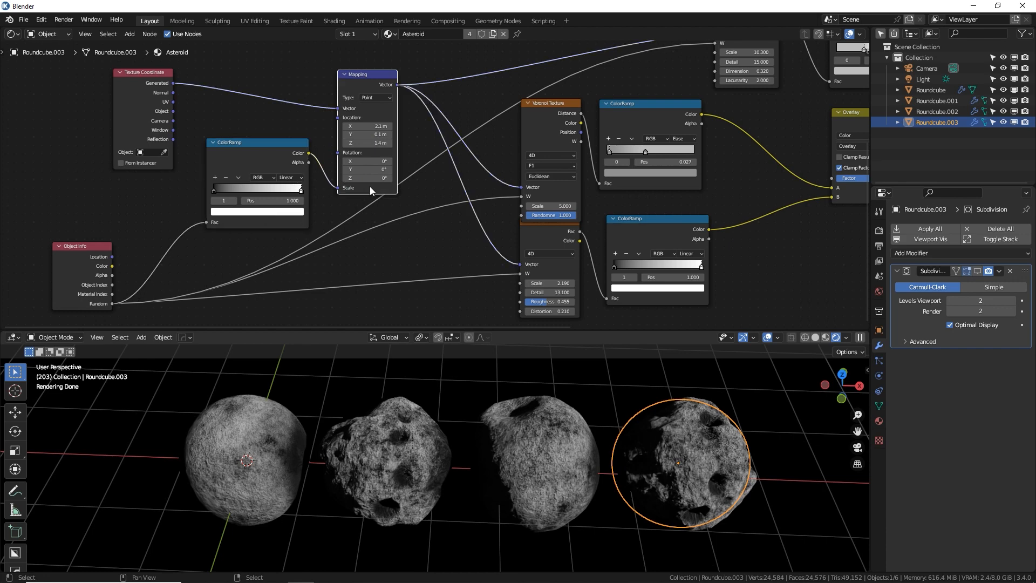
drag(373, 90, 380, 79)
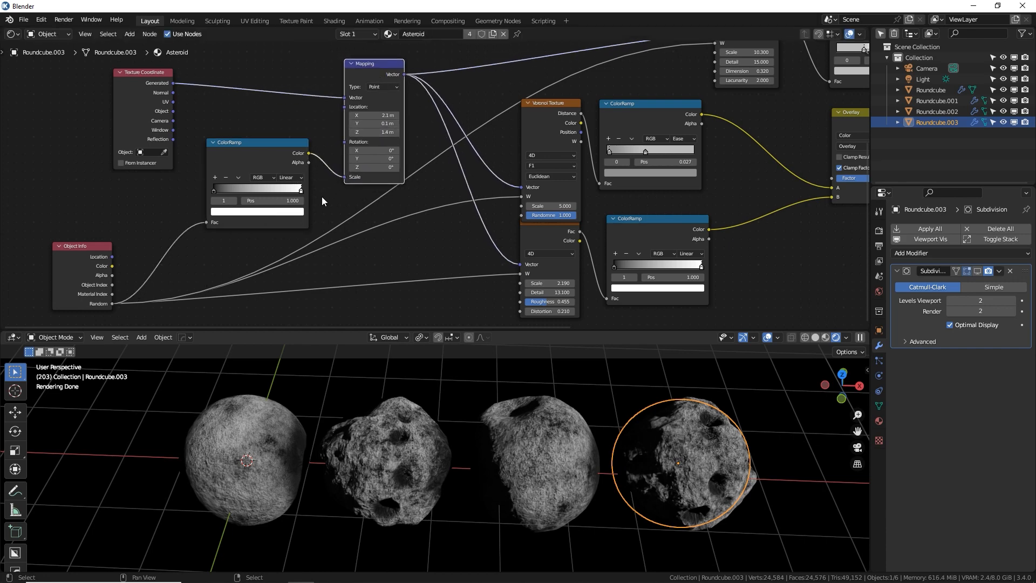
Try a Mapping Scale Z of 5.600 with the ColorRamp unlinked, and reconnect the ColorRamp's Color to Scale.
mouse_move(345, 177)
mouse_down()
mouse_move(357, 192)
mouse_move(398, 185)
mouse_move(373, 194)
mouse_move(399, 193)
mouse_move(375, 202)
mouse_move(398, 203)
mouse_up()
key(ctrl+z)
key(ctrl+z)
key(ctrl+z)
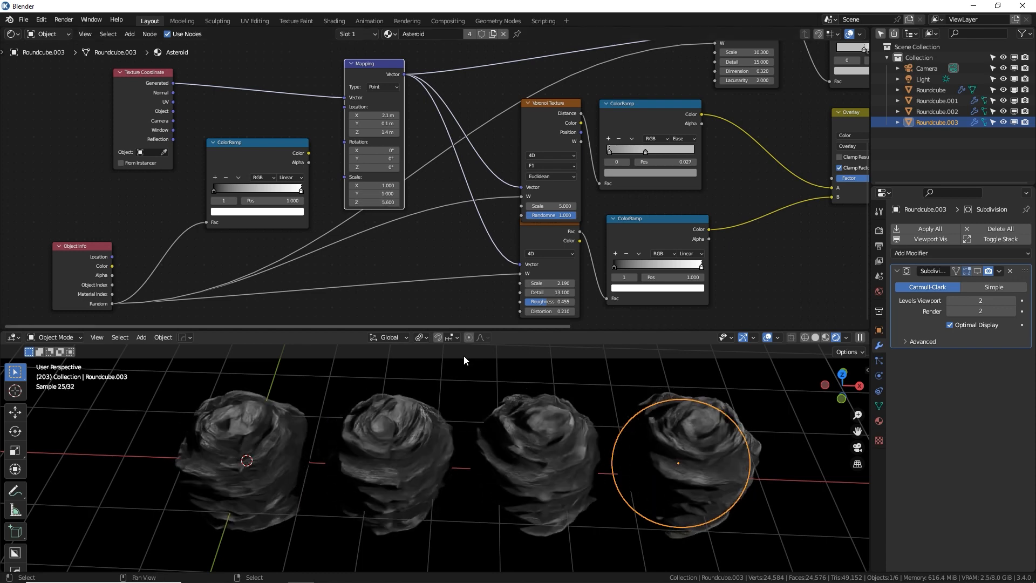
drag(308, 153, 352, 179)
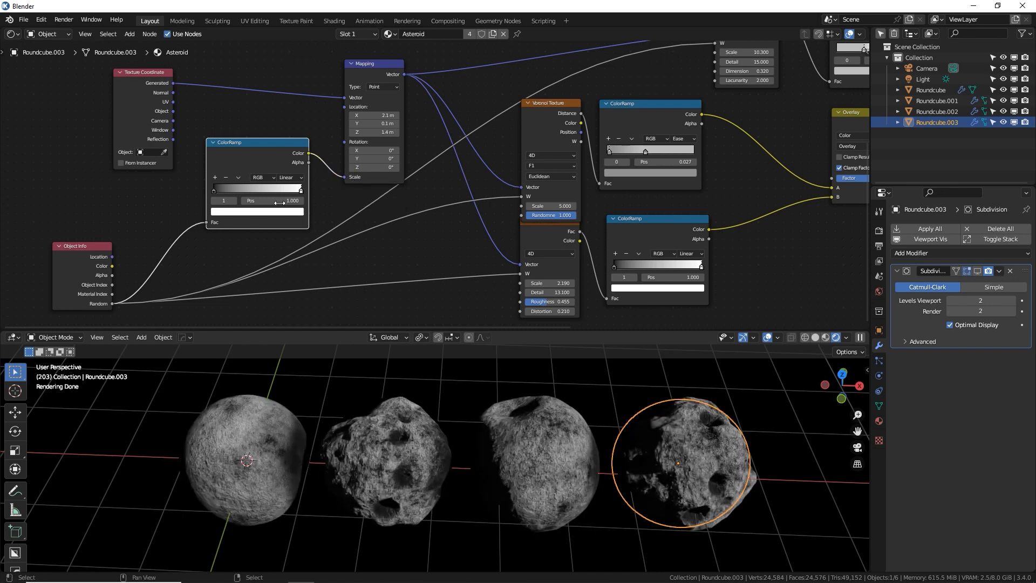
Lighten the black stop of the scale ColorRamp to a gray with Value 0.332.
click(217, 189)
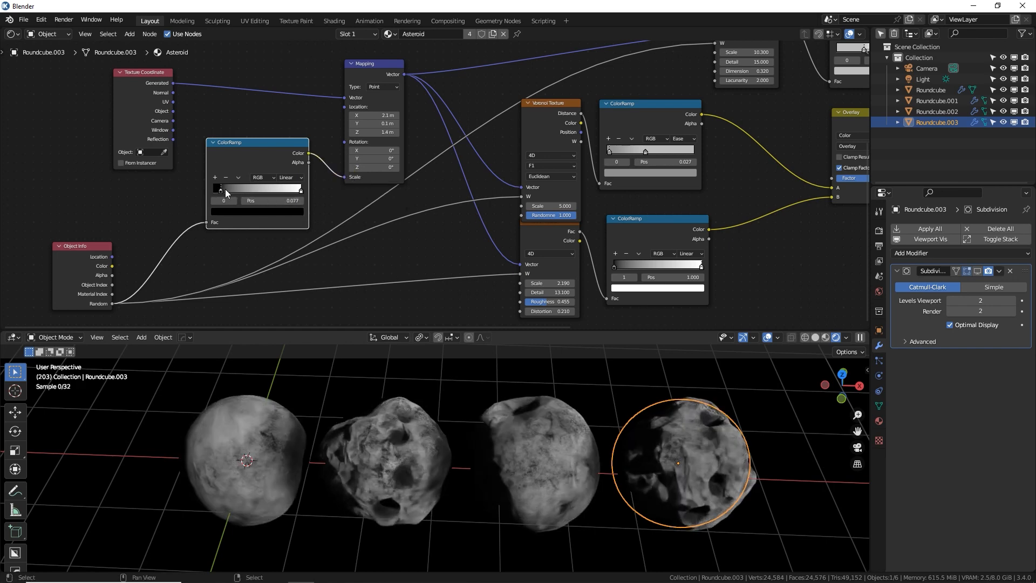
click(249, 212)
drag(284, 151, 284, 113)
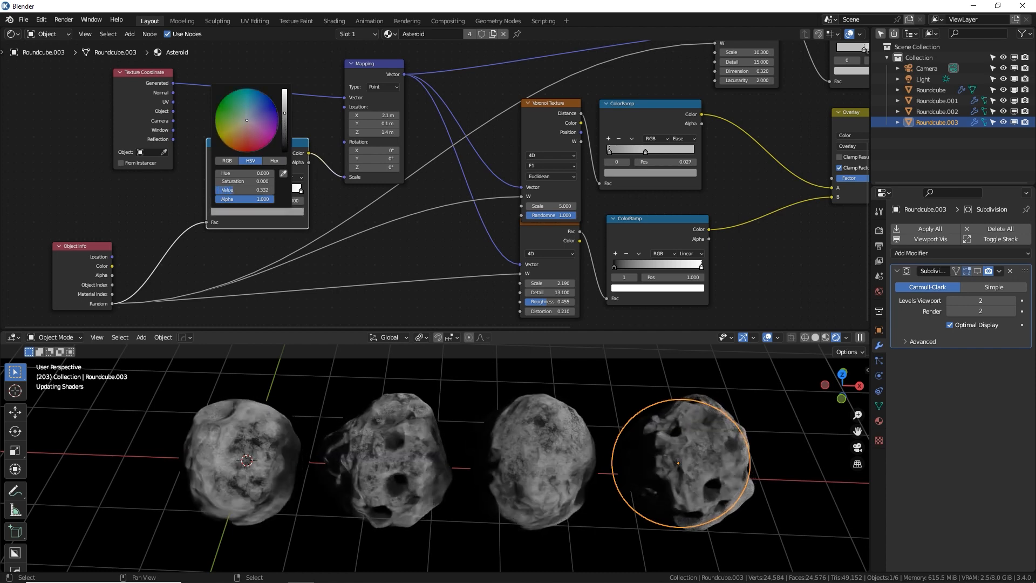
Set the Value of the scale ColorRamp's white stop to 2.000.
click(300, 190)
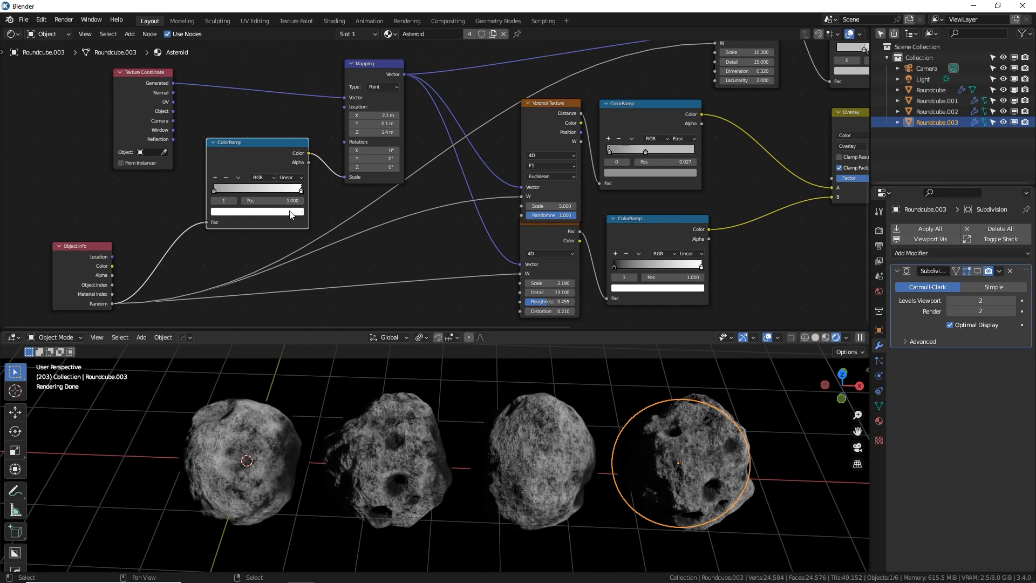
click(290, 212)
click(254, 190)
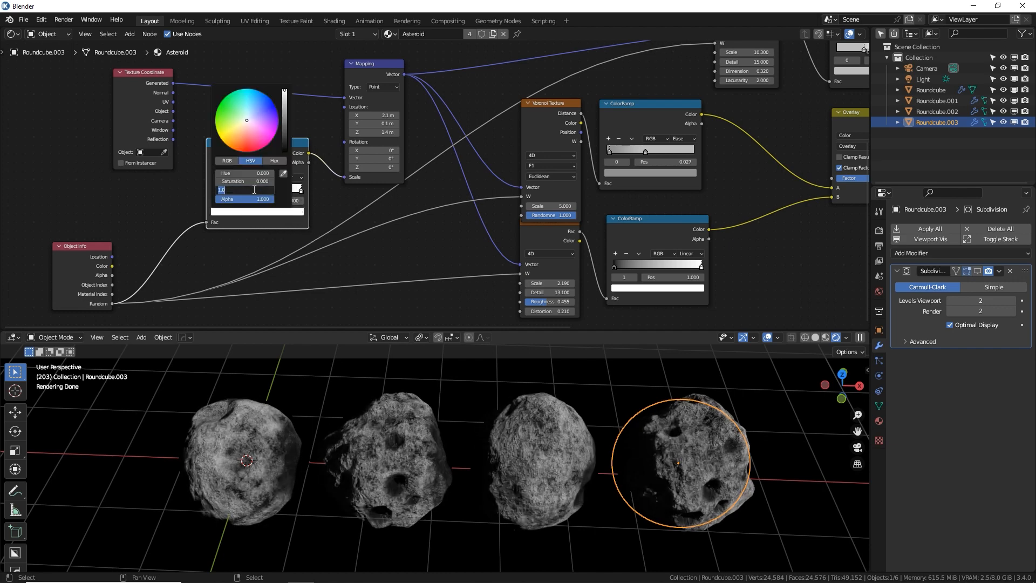
key(Return)
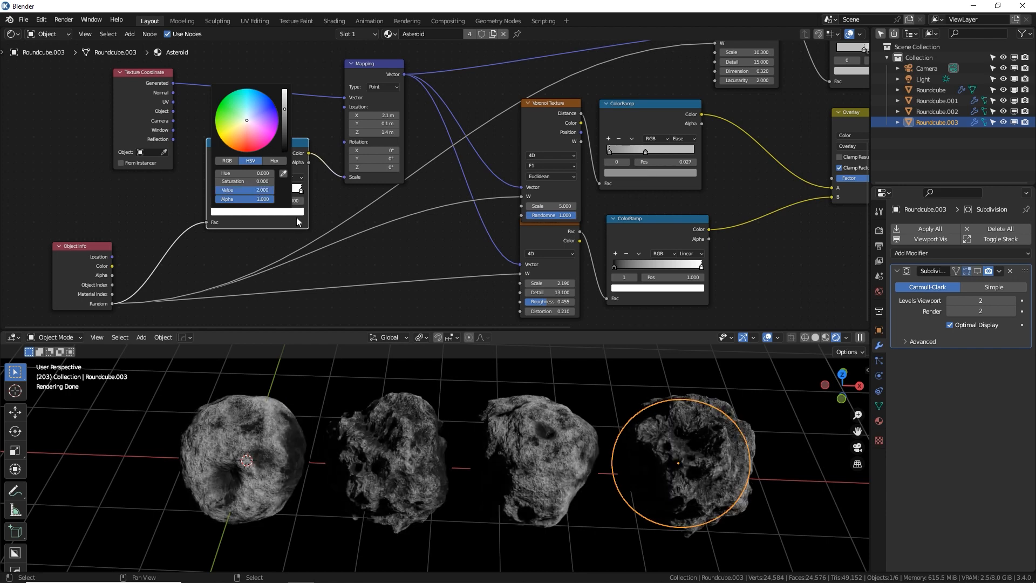
Try higher Values for the scale ColorRamp's white stop, including 3.000, and return it to 2.000.
click(299, 212)
click(255, 189)
key(Return)
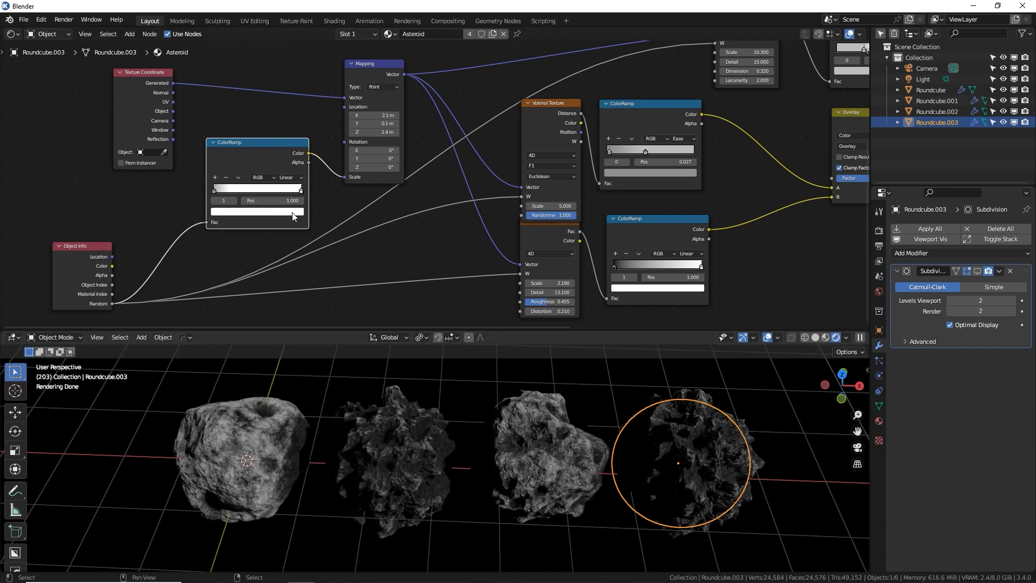
click(286, 213)
text(3)
key(Return)
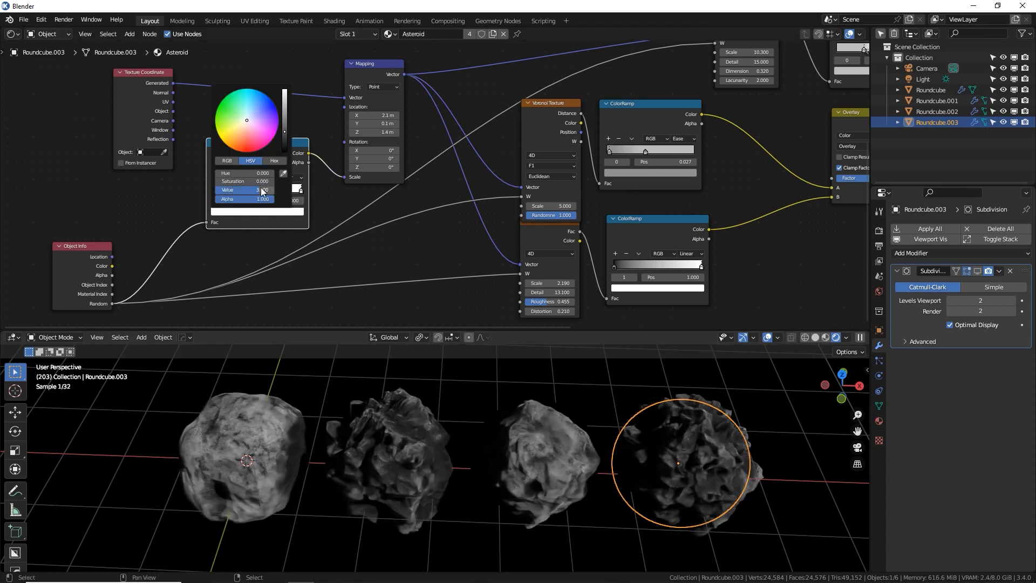
click(291, 212)
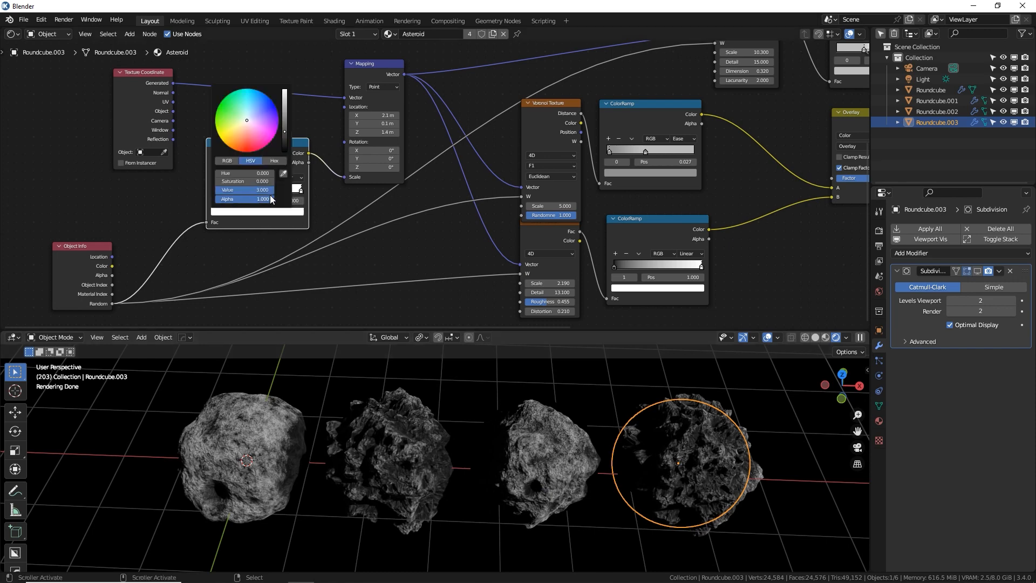
key(Return)
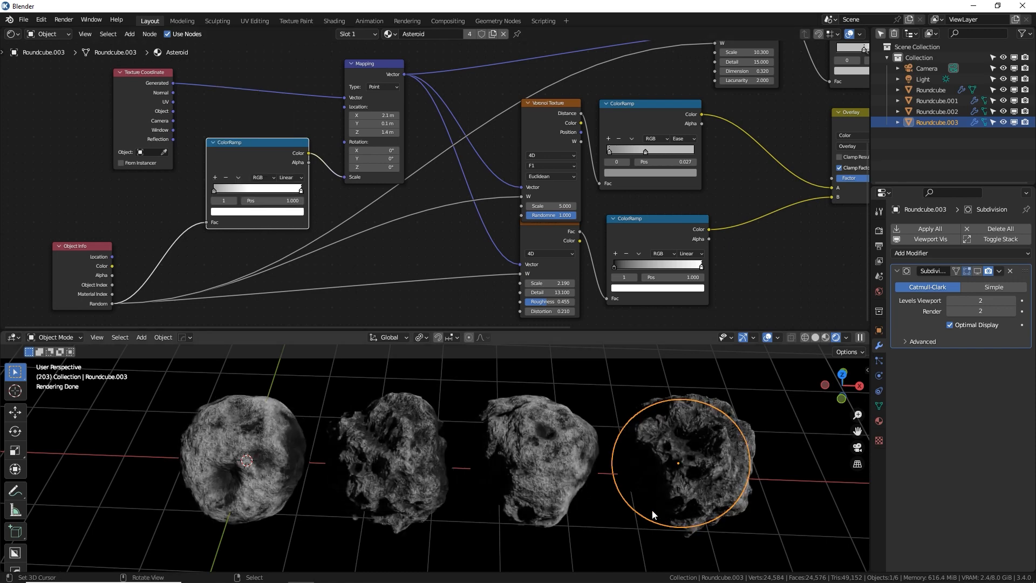
Examine the surfaces and craters of the asteroids up close and compare the shapes along the row.
middle_drag(642, 507, 550, 438)
right_click(549, 438)
alt+drag(610, 441, 445, 454)
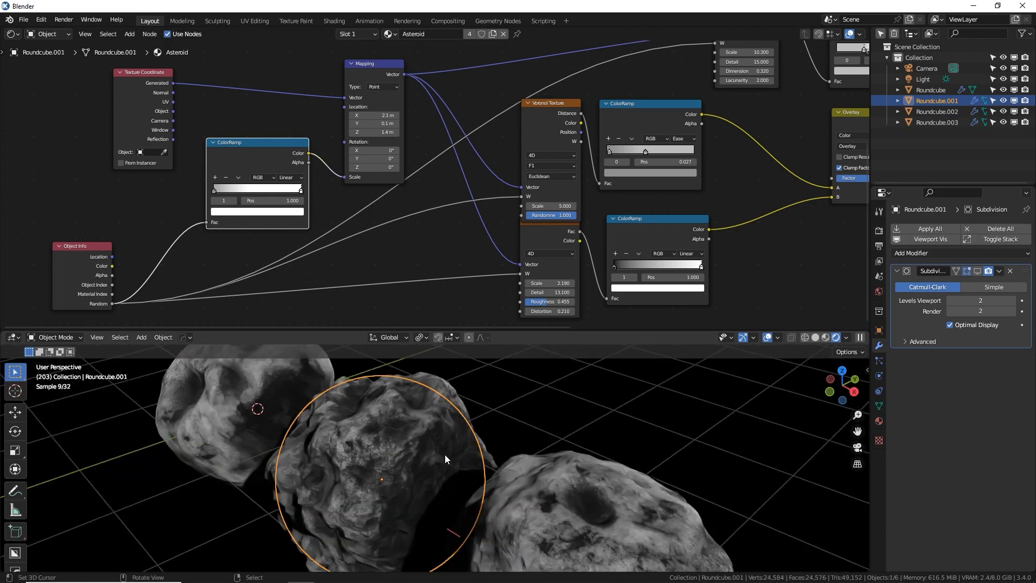
scroll(551, 480, down, 1)
shift+middle_drag(561, 482, 521, 423)
scroll(526, 429, up, 1)
shift+middle_drag(642, 459, 552, 411)
scroll(552, 411, down, 2)
middle_drag(466, 433, 512, 442)
scroll(511, 442, down, 3)
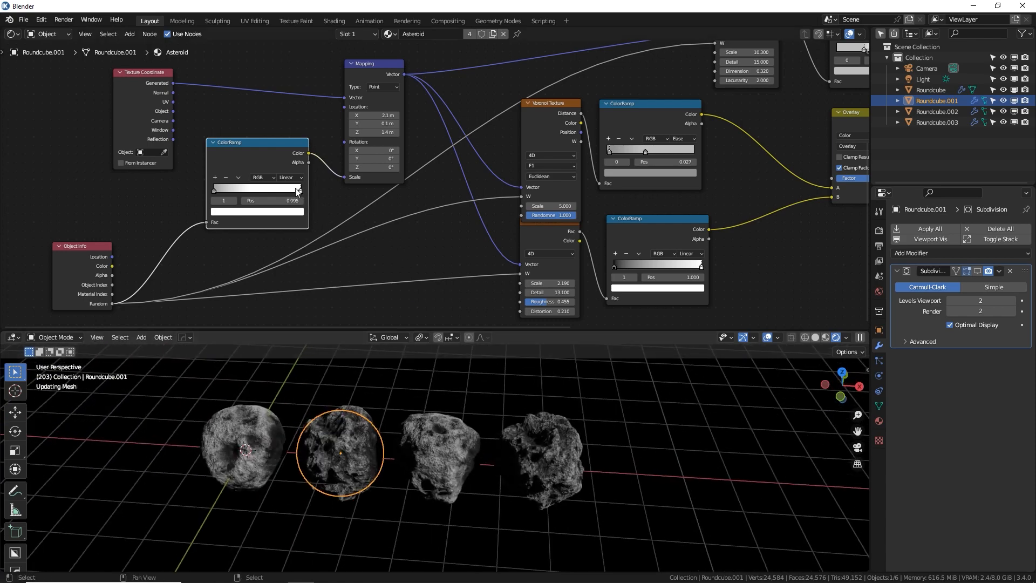
Slide the scale ColorRamp's stops to test the variation and return the white stop to position 1.000 and the gray one to 0.000.
drag(297, 190, 303, 191)
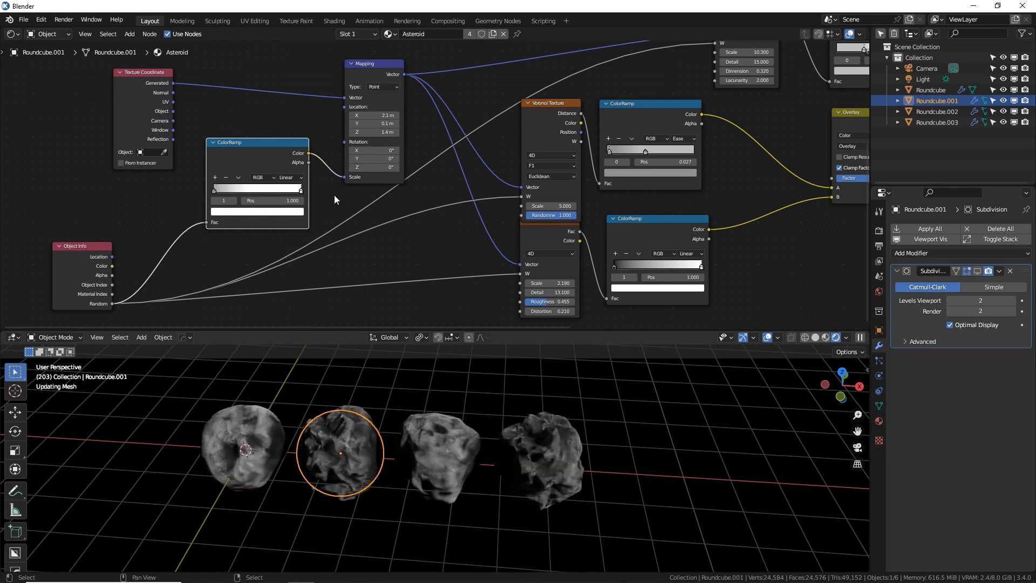
mouse_move(234, 189)
mouse_down()
mouse_move(275, 193)
mouse_move(229, 195)
mouse_move(288, 200)
mouse_up()
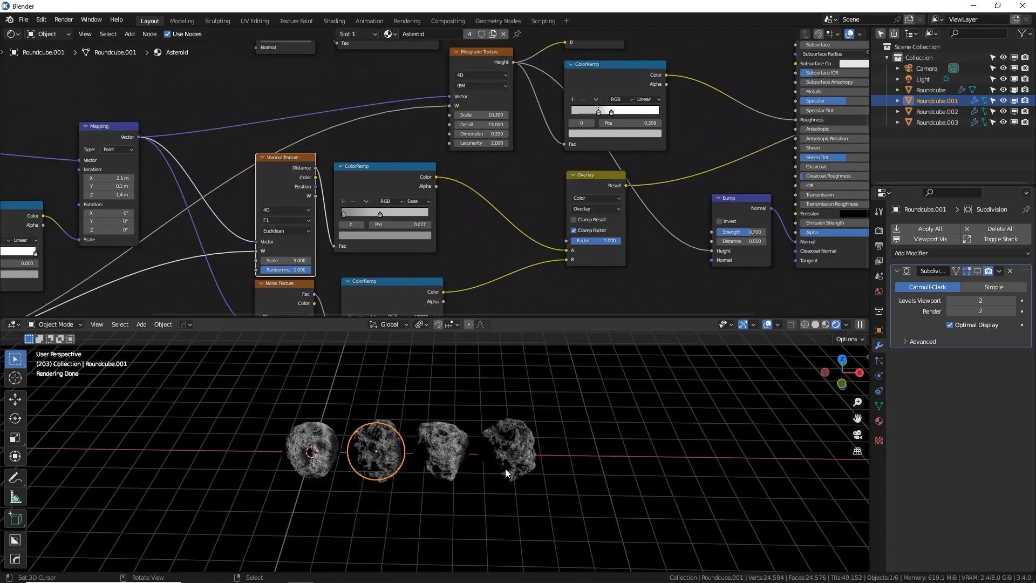
Enlarge the 3D viewport and, in top view, duplicate all four asteroids about 2.56 m along negative Y as a second row.
click(311, 455)
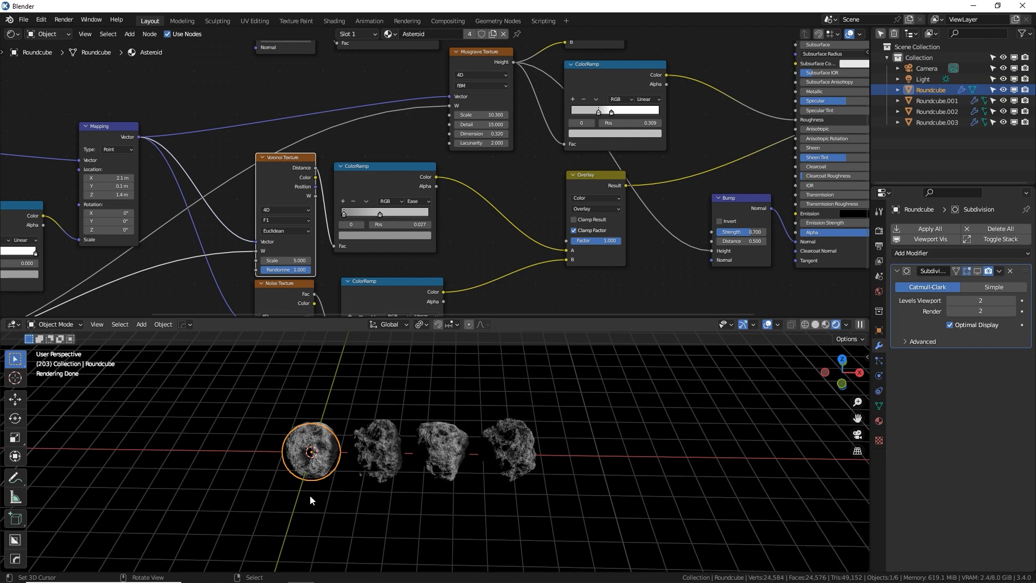
drag(539, 318, 561, 244)
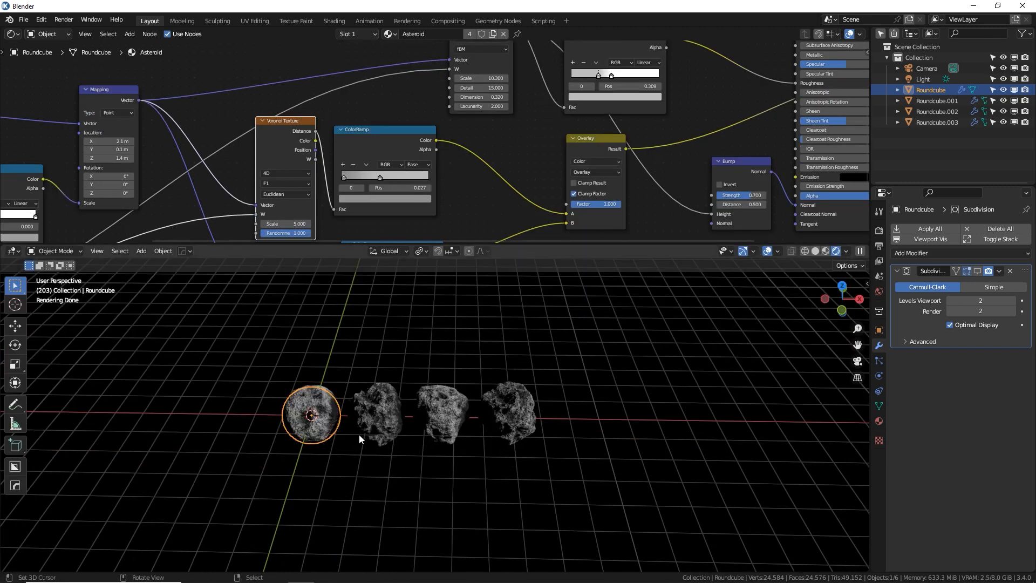
key(KP_7)
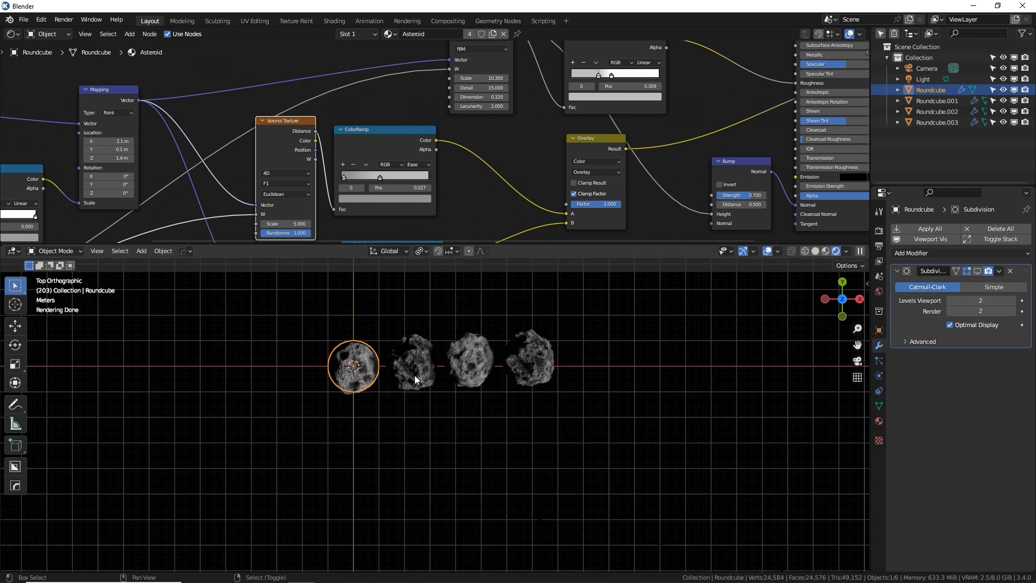
shift+click(414, 375)
shift+click(470, 363)
shift+click(537, 363)
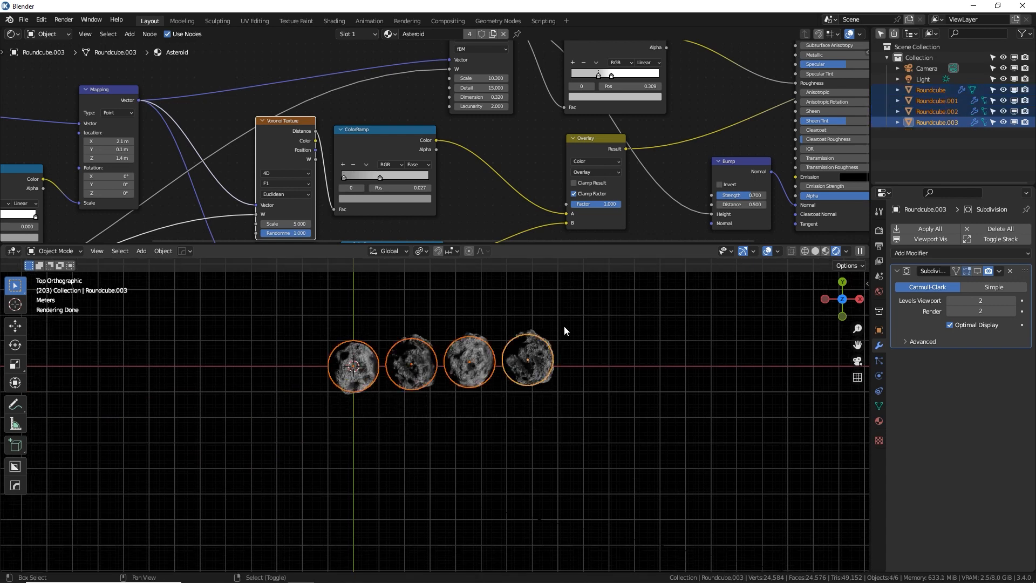
key(shift+d)
click(564, 391)
scroll(701, 427, up, 3)
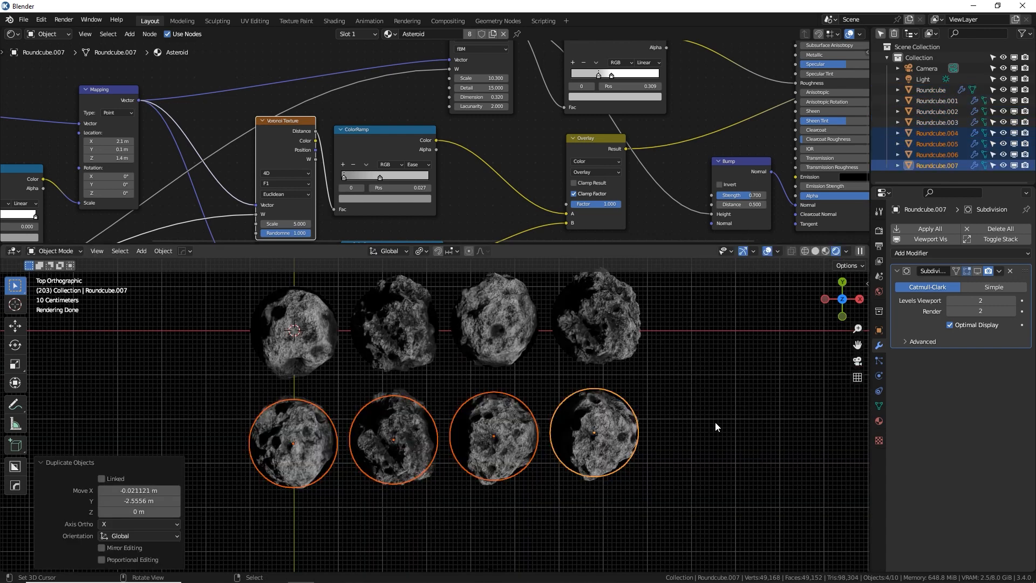
Scale the second row's asteroid meshes to about 0.58 along X in Edit Mode.
key(Tab)
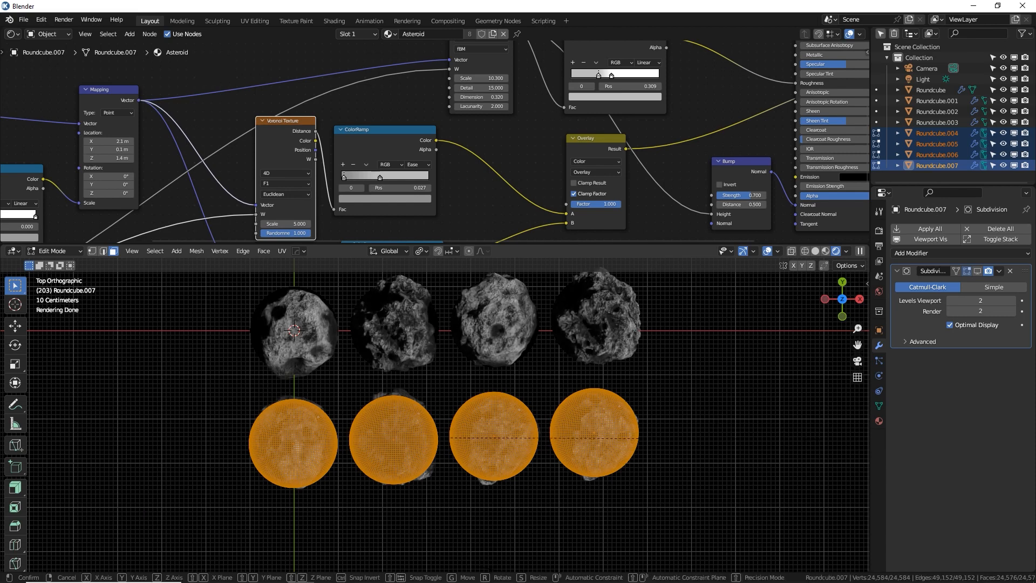
key(s)
key(x)
click(658, 423)
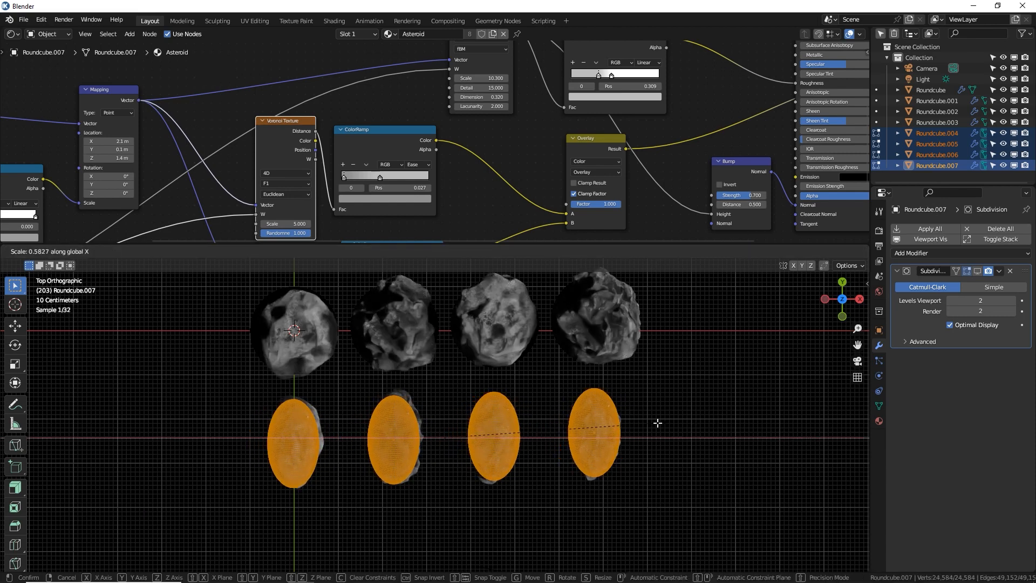
key(Tab)
Duplicate the first row's four asteroids along negative Y to form a third row below the stretched ones.
click(289, 340)
shift+click(394, 326)
shift+click(521, 342)
shift+click(626, 351)
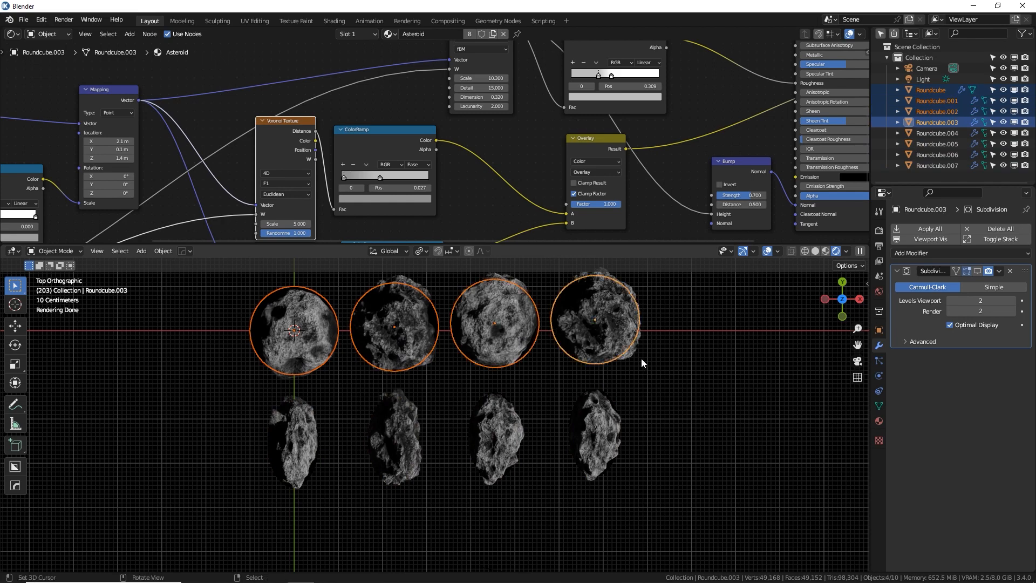
scroll(634, 335, down, 2)
key(shift+d)
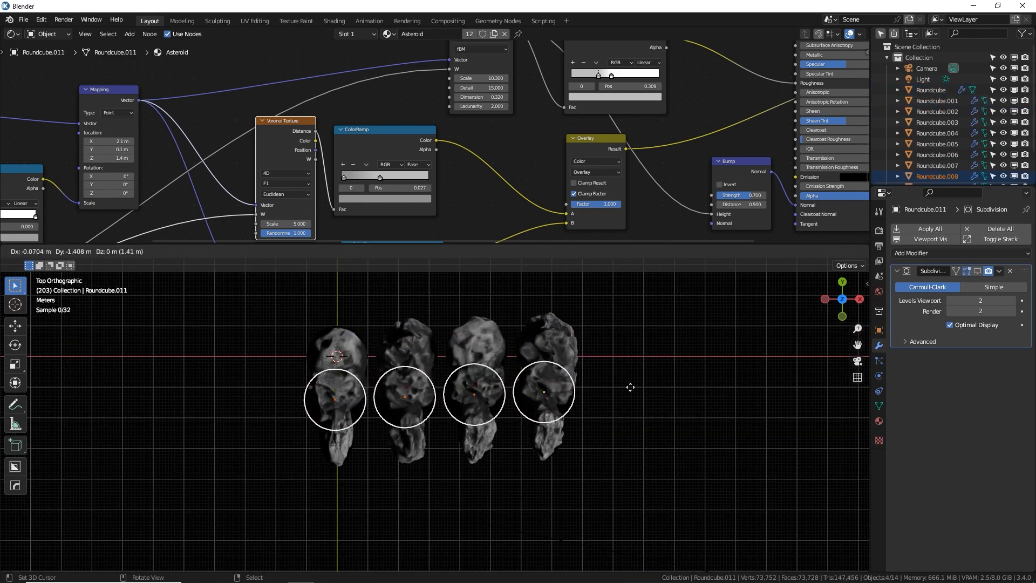
click(628, 496)
In Edit Mode, scale the third row's asteroid meshes uniformly to about 0.66, then to about 0.62 along Y.
key(s)
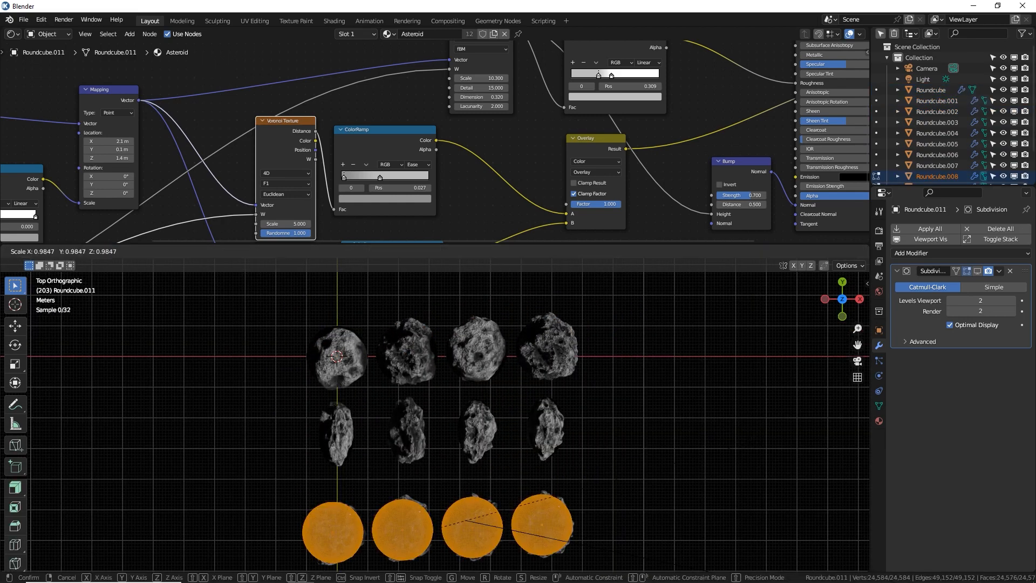
click(638, 477)
shift+middle_drag(640, 435, 633, 383)
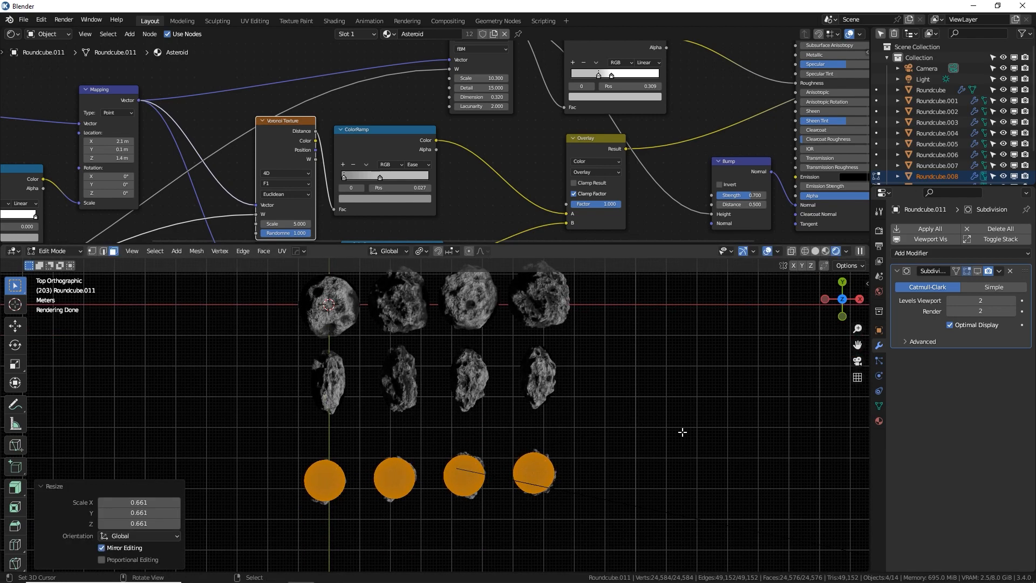
key(s)
key(y)
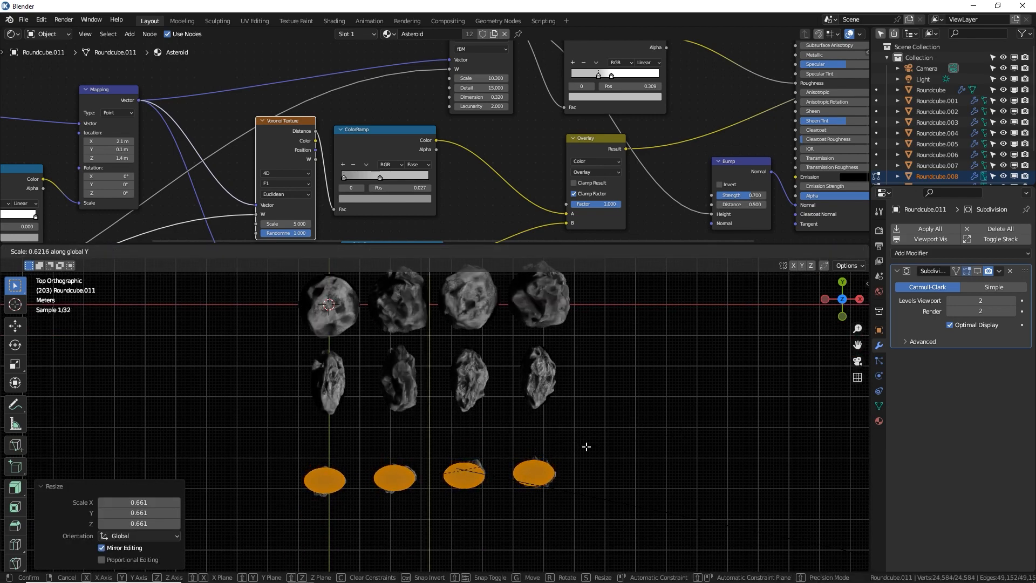
click(586, 447)
shift+middle_drag(531, 434, 528, 408)
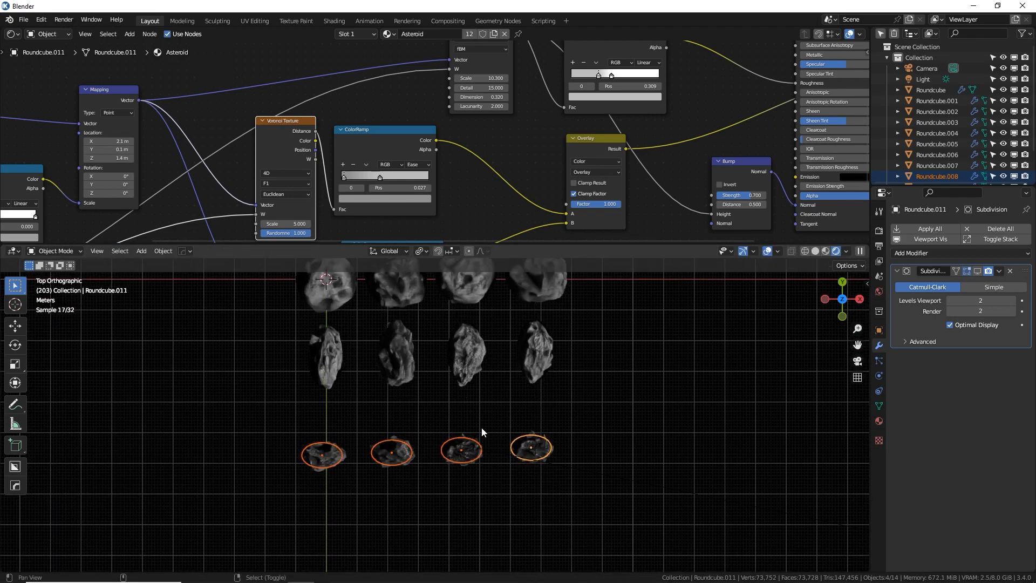
Duplicate the first row's four asteroids about 7.92 m along negative Y as a fourth row.
click(326, 283)
shift+click(396, 284)
shift+click(465, 284)
shift+click(530, 297)
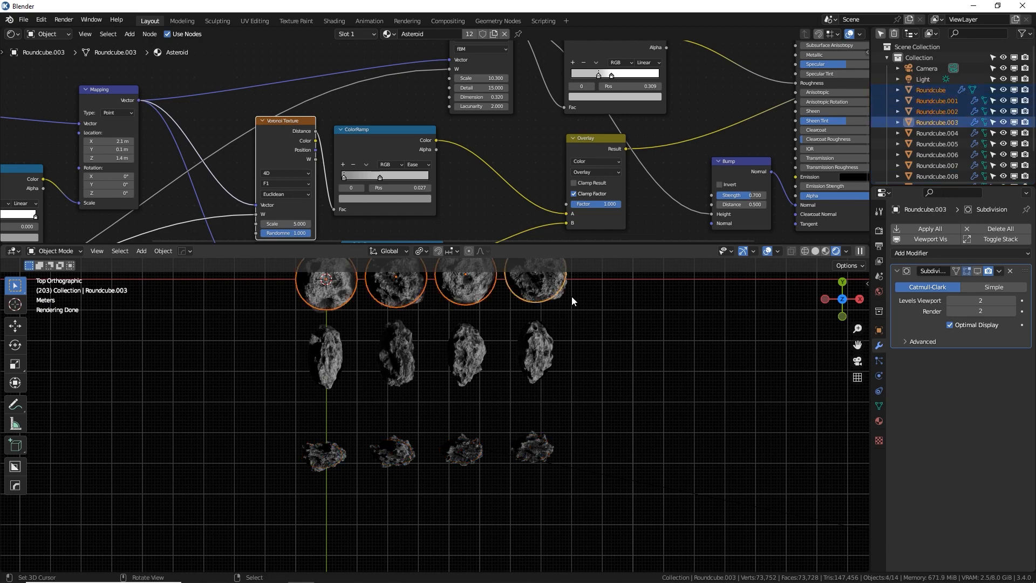
key(shift+d)
click(577, 535)
Open the fourth row's first asteroid in Edit Mode with nothing selected, enable proportional editing and enlarge the 3D viewport.
scroll(606, 435, up, 2)
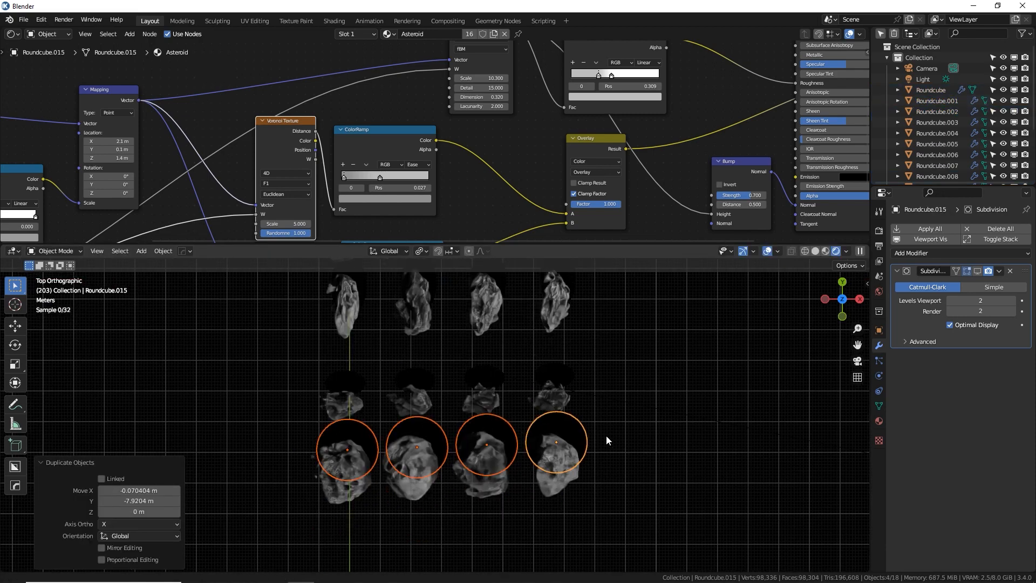
scroll(597, 446, up, 3)
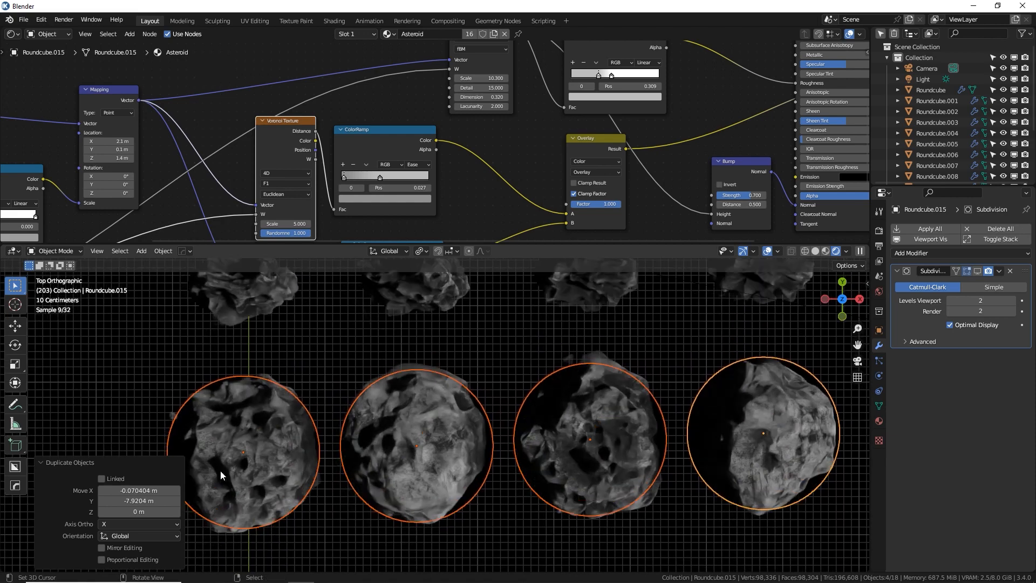
click(255, 461)
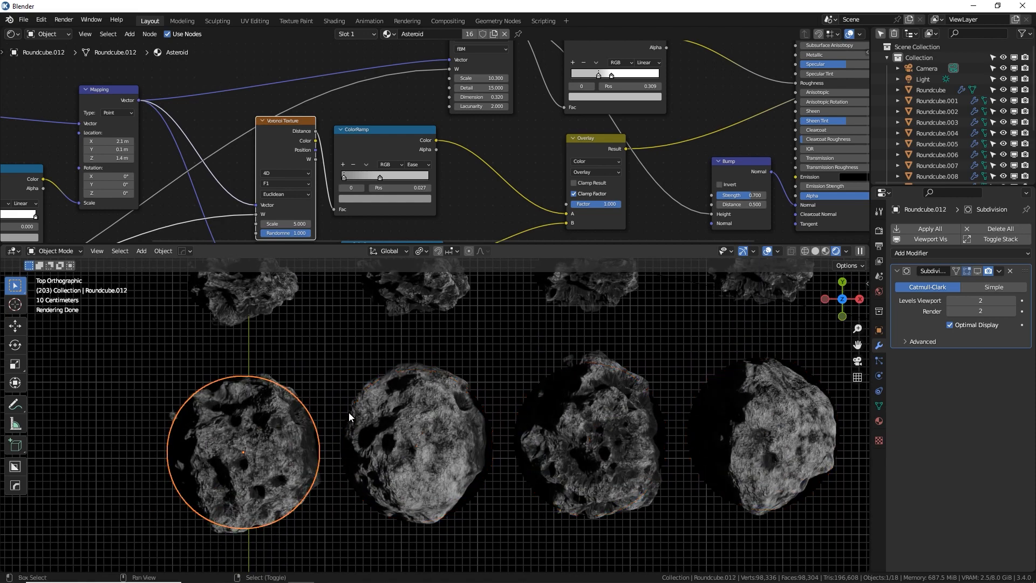
shift+middle_drag(349, 412, 425, 411)
key(Tab)
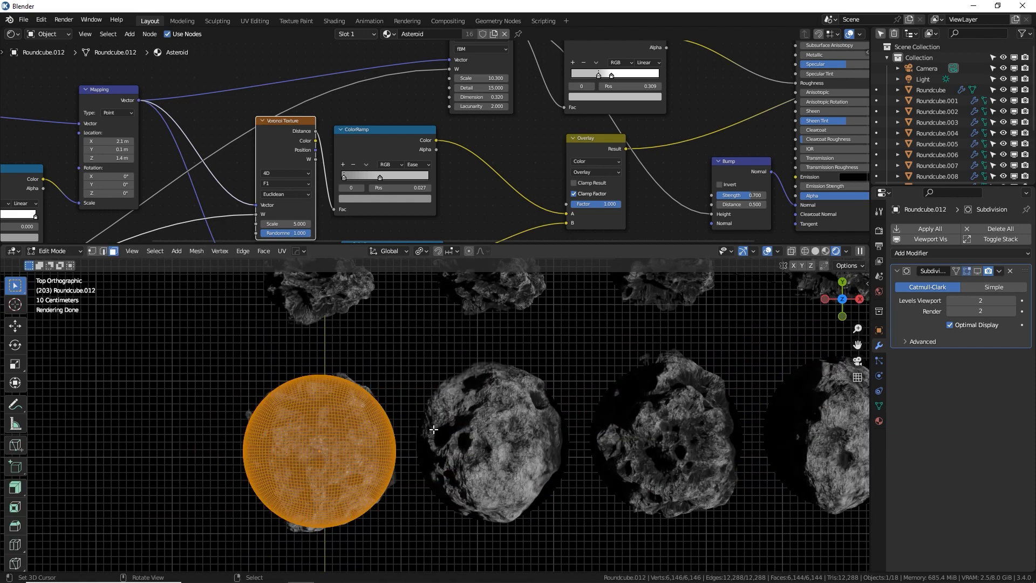
key(alt+a)
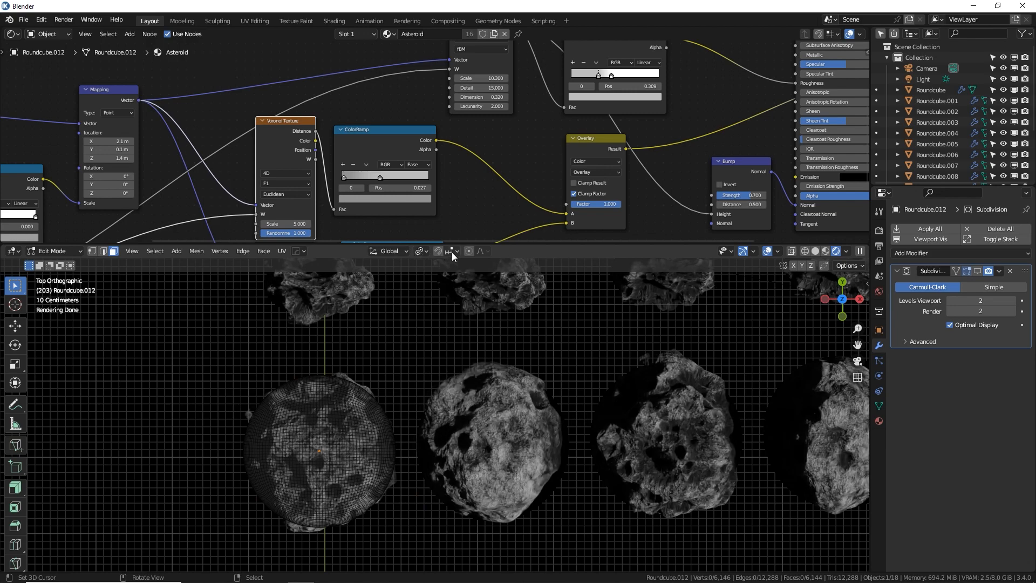
click(467, 251)
drag(514, 247, 492, 90)
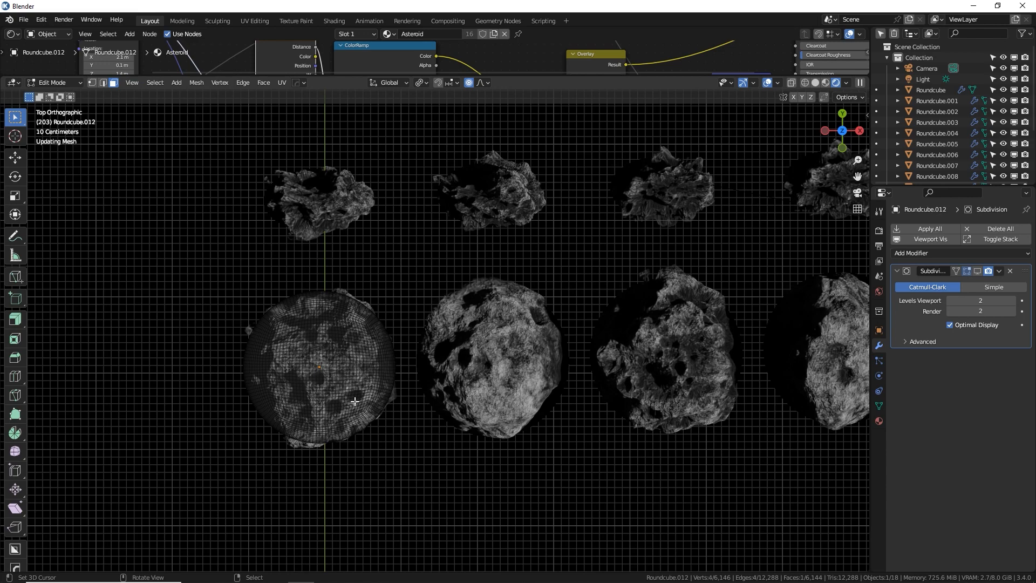
Move one face on the first asteroid diagonally outward along positive X and negative Y with a proportional size of about 0.91 m.
key(g)
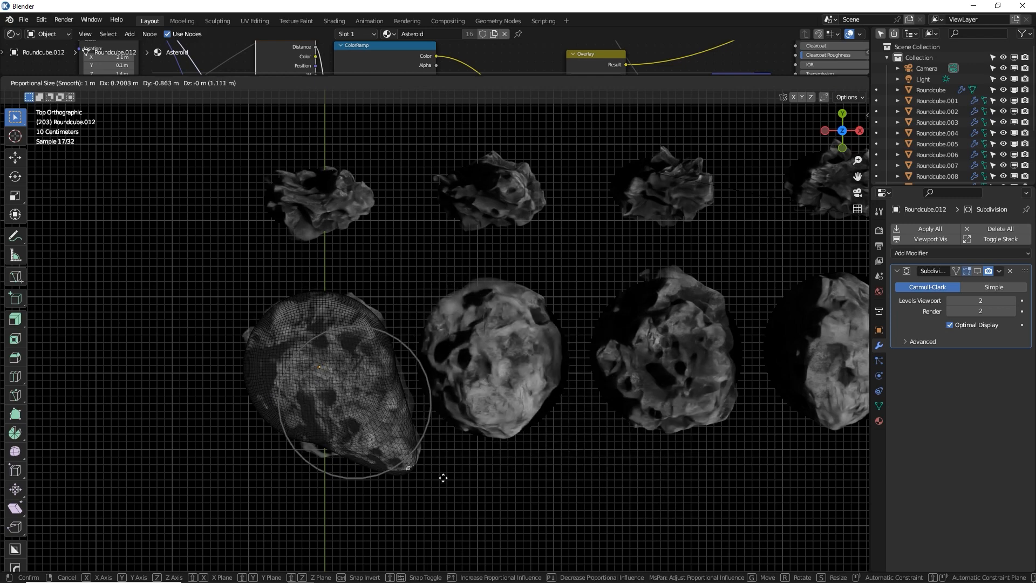
scroll(443, 477, up, 1)
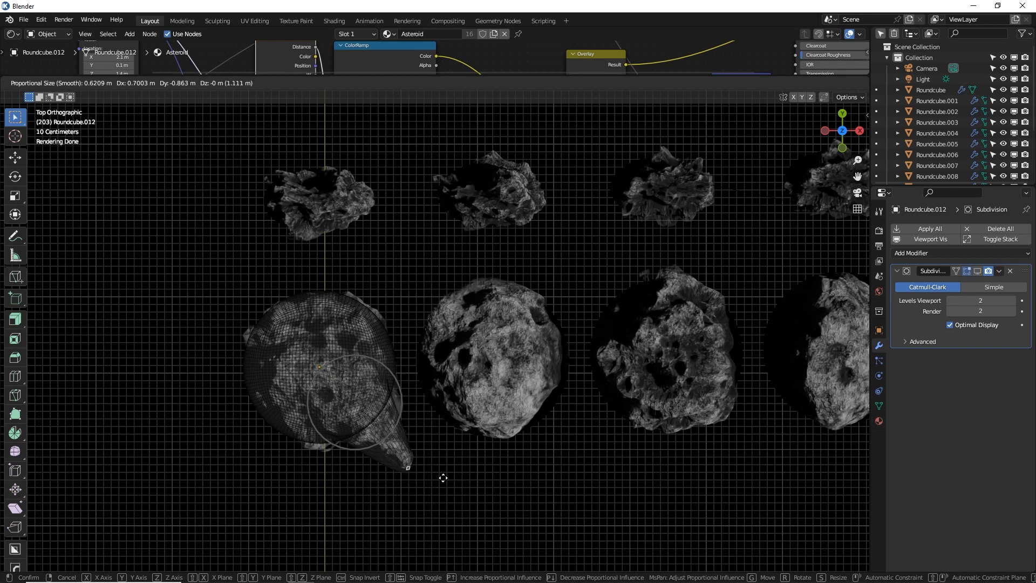
scroll(443, 478, down, 3)
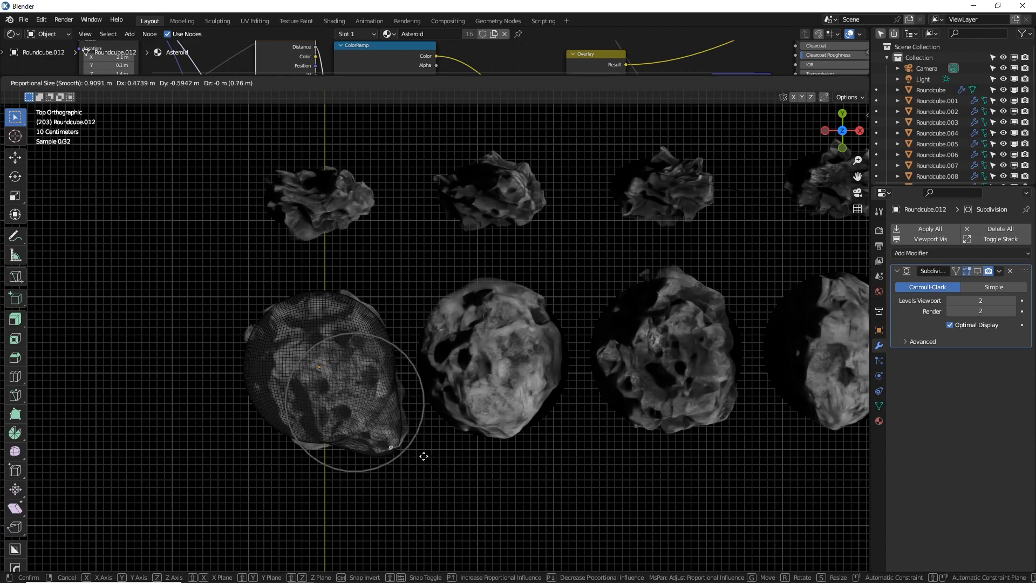
click(424, 448)
Reshape the first asteroid further by moving faces proportionally from several angles, and return to Object Mode.
middle_drag(426, 435, 394, 348)
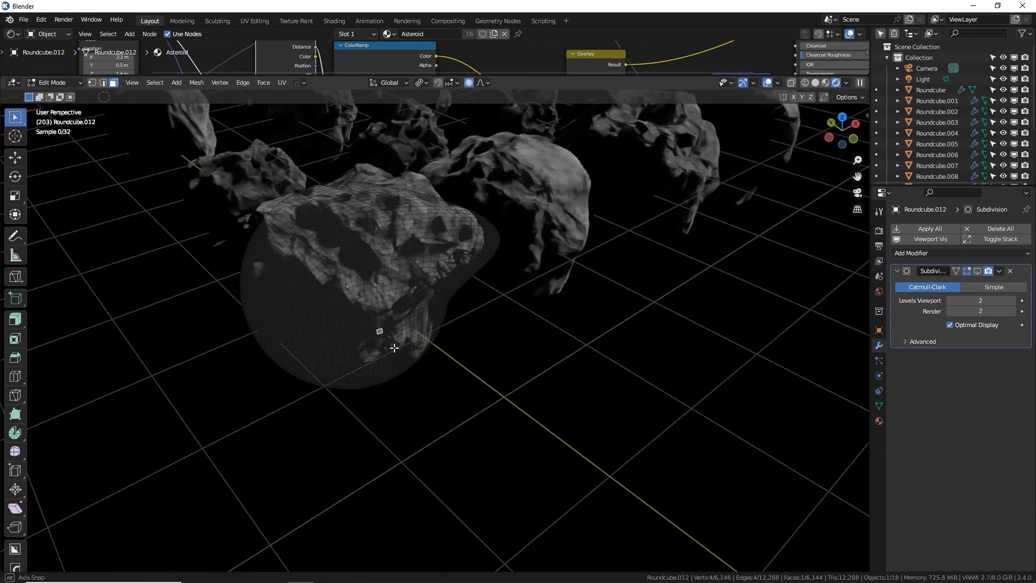
key(g)
click(398, 400)
middle_drag(398, 400, 453, 408)
key(g)
click(437, 352)
key(g)
click(469, 396)
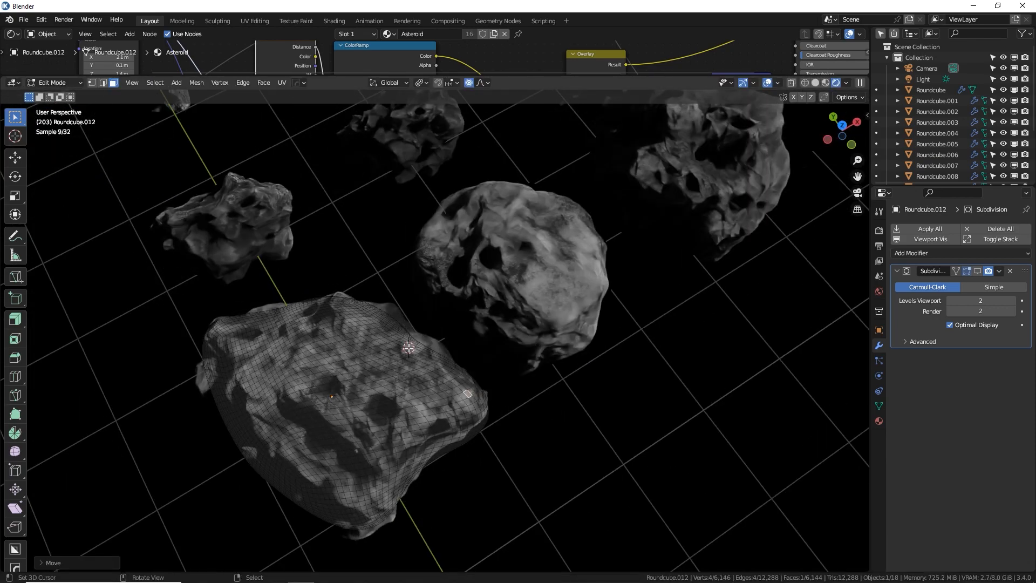
right_click(409, 347)
key(g)
click(428, 329)
key(Tab)
In top view, proportionally pull the fourth row's second asteroid's lower end into a point and shift a face on its right side.
right_click(553, 297)
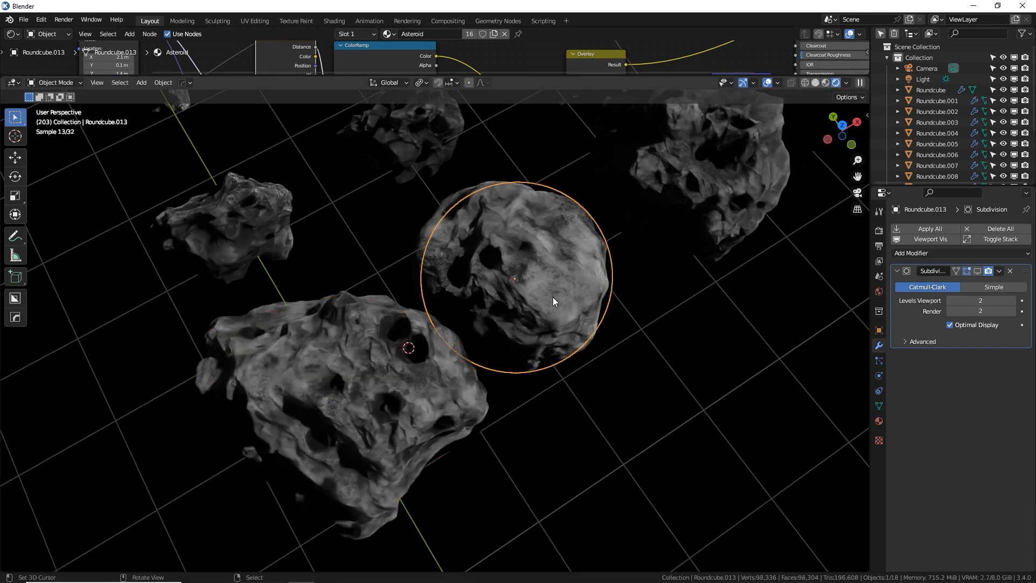
key(KP_7)
key(Tab)
key(alt+a)
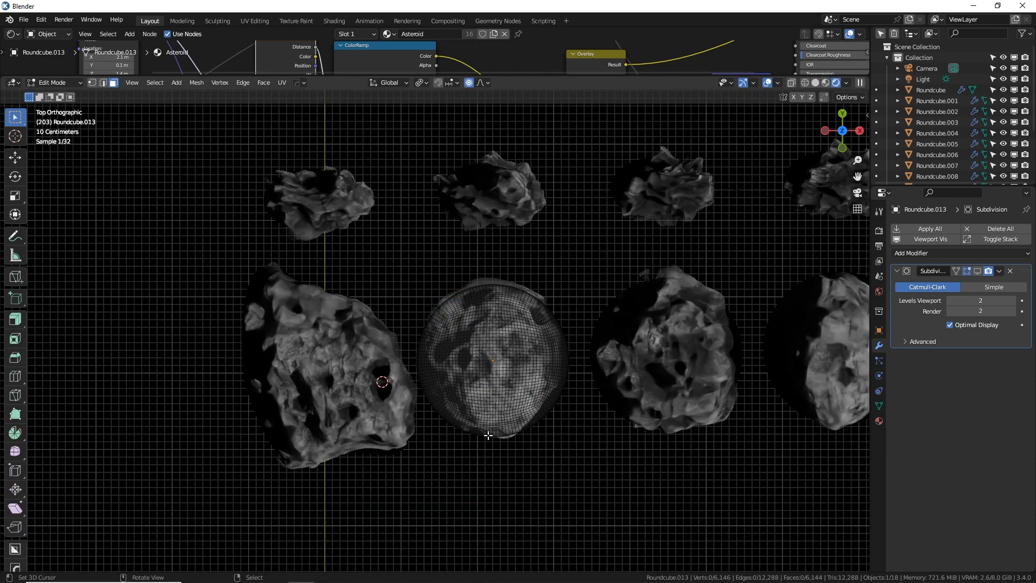
key(g)
click(460, 483)
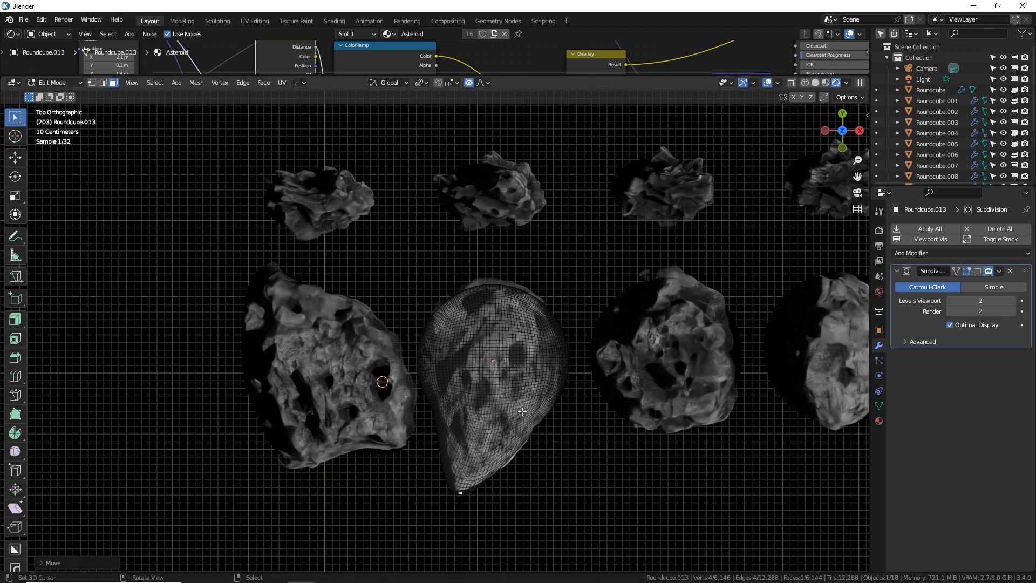
right_click(521, 396)
key(g)
click(539, 405)
Deform the second asteroid's sides with proportional face moves from low viewing angles.
middle_drag(539, 405, 580, 145)
key(g)
click(558, 172)
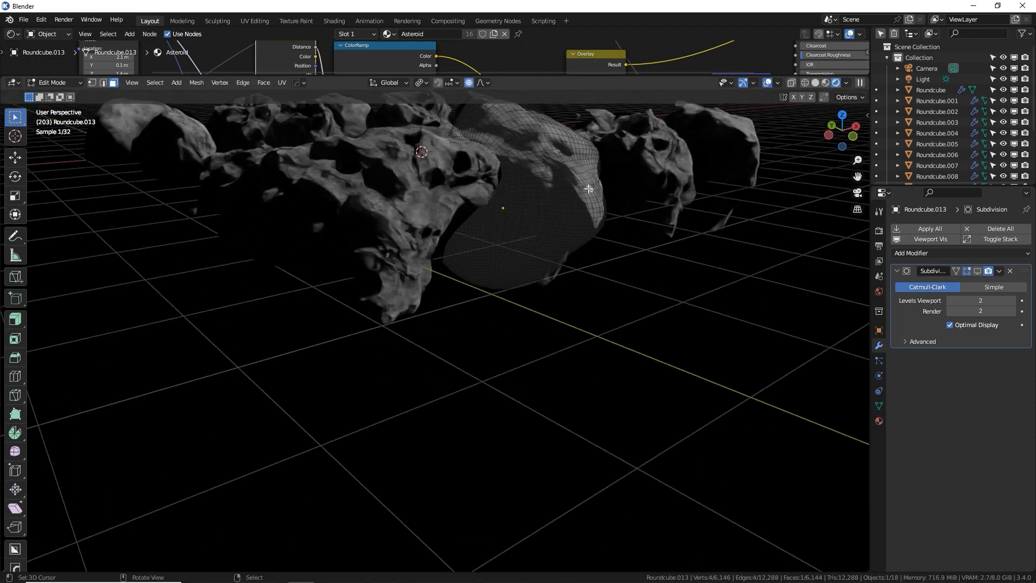
right_click(586, 190)
key(g)
click(581, 202)
middle_drag(577, 200, 541, 221)
right_click(536, 247)
key(g)
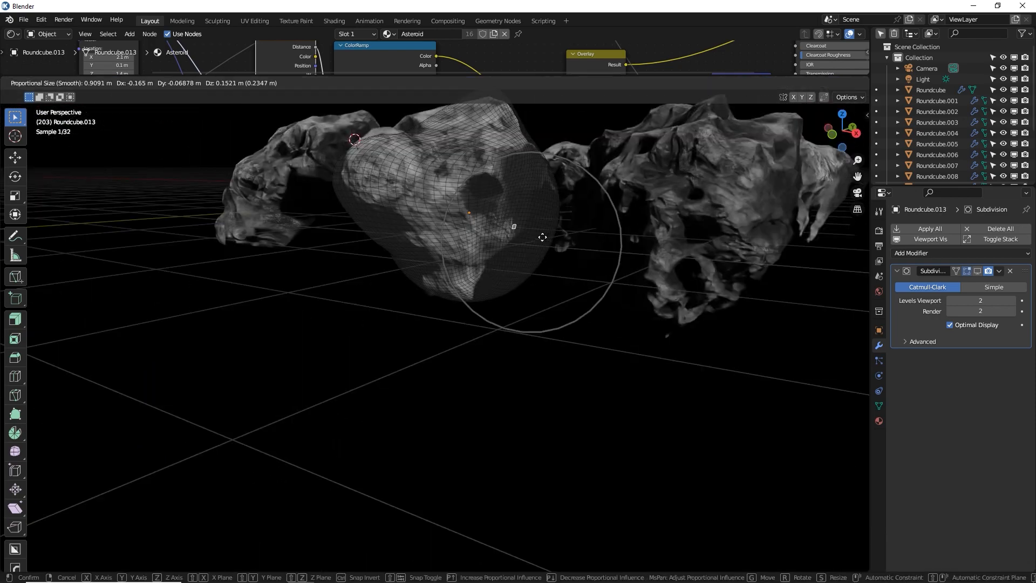
click(536, 276)
Make two more proportional moves of the selected face on the second asteroid and leave Edit Mode.
middle_drag(537, 275, 496, 344)
key(g)
click(469, 247)
key(g)
click(486, 225)
scroll(544, 341, down, 2)
key(Tab)
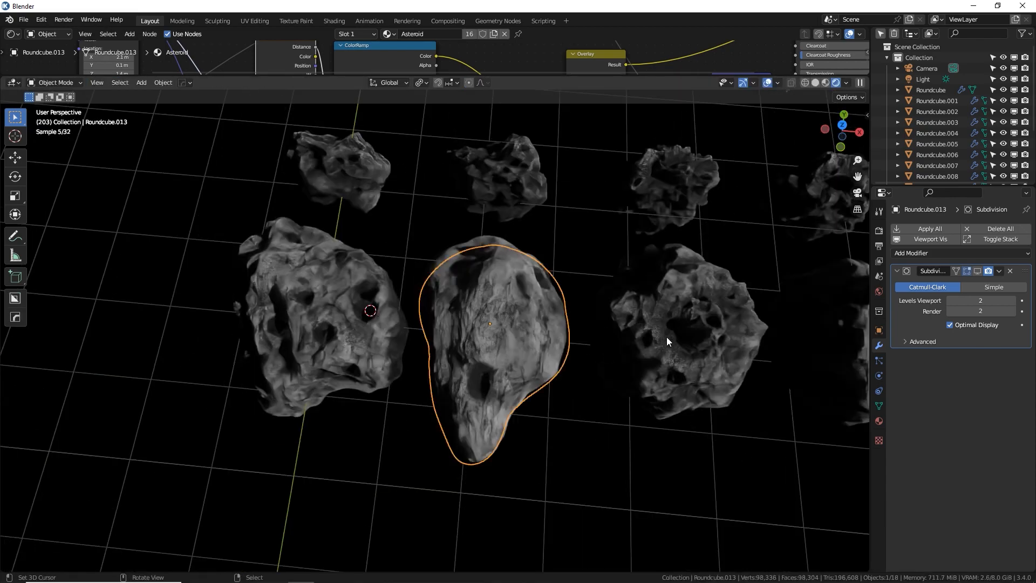
Open the fourth row's third asteroid in Edit Mode and proportionally move a face on it twice in top view.
right_click(667, 338)
key(KP_7)
key(Tab)
shift+middle_drag(667, 336, 545, 264)
right_click(563, 338)
key(g)
click(557, 264)
key(g)
click(530, 302)
Distort the third asteroid's sides with further proportional face moves from different angles and return to Object Mode.
middle_drag(530, 302, 565, 309)
click(398, 267)
right_click(615, 254)
key(g)
click(632, 250)
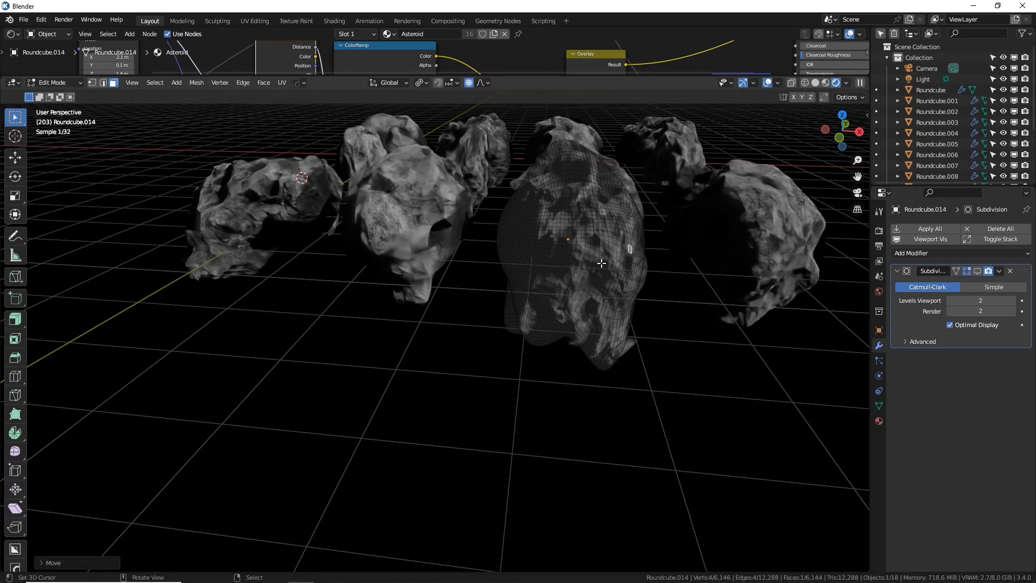
middle_drag(530, 243, 493, 270)
key(g)
click(545, 247)
right_click(576, 345)
key(g)
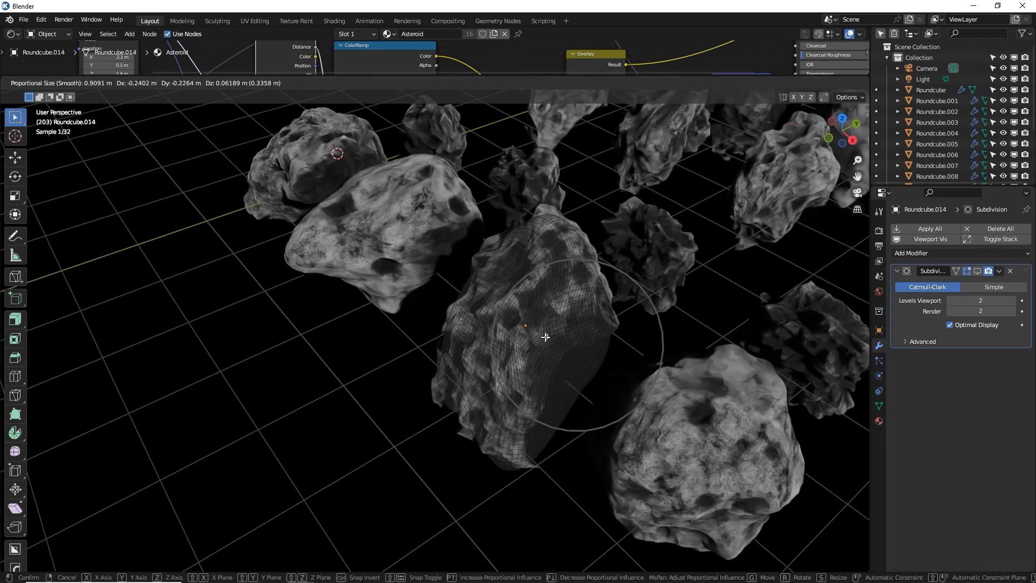
click(540, 330)
middle_drag(540, 329, 613, 292)
key(Tab)
Open the fourth row's fourth asteroid in Edit Mode and proportionally move faces on its upper and lower right side.
right_click(603, 306)
key(Tab)
right_click(608, 233)
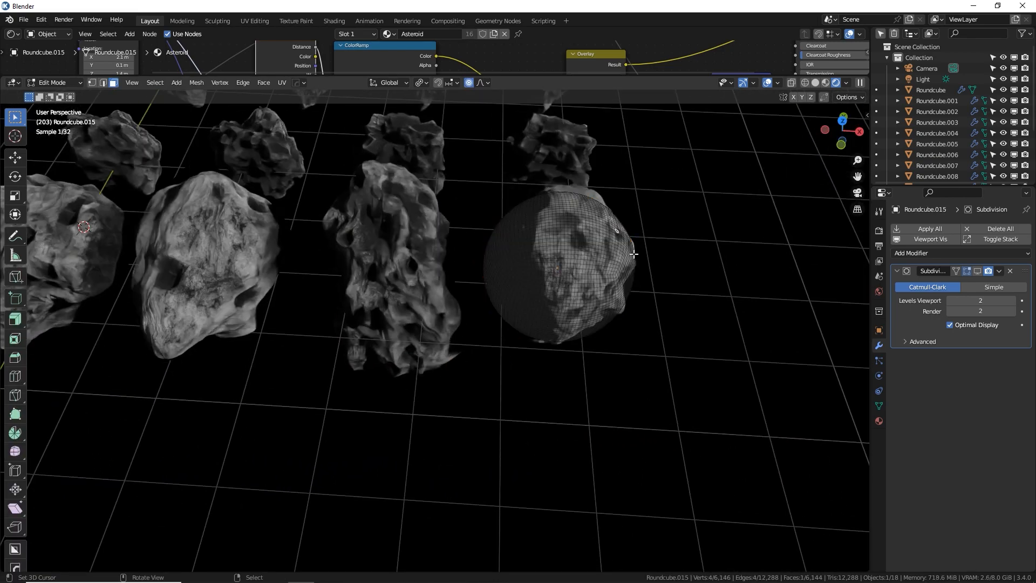
middle_drag(653, 250, 679, 228)
key(g)
click(628, 255)
middle_drag(629, 255, 622, 232)
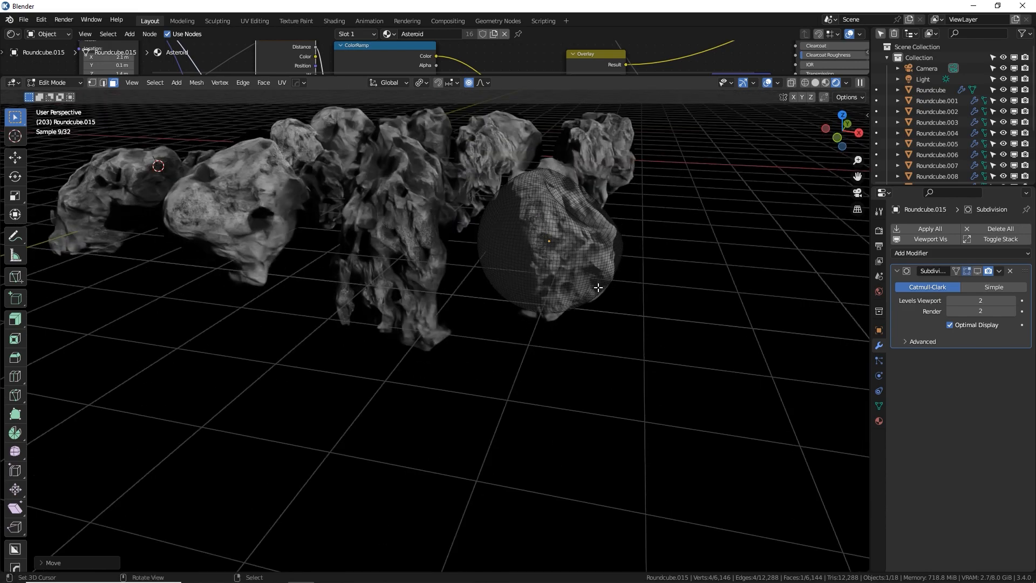
right_click(598, 287)
key(g)
click(583, 300)
middle_drag(583, 300, 603, 287)
Reshape the fourth asteroid's remaining sides with two more proportional face moves and leave Edit Mode.
right_click(533, 285)
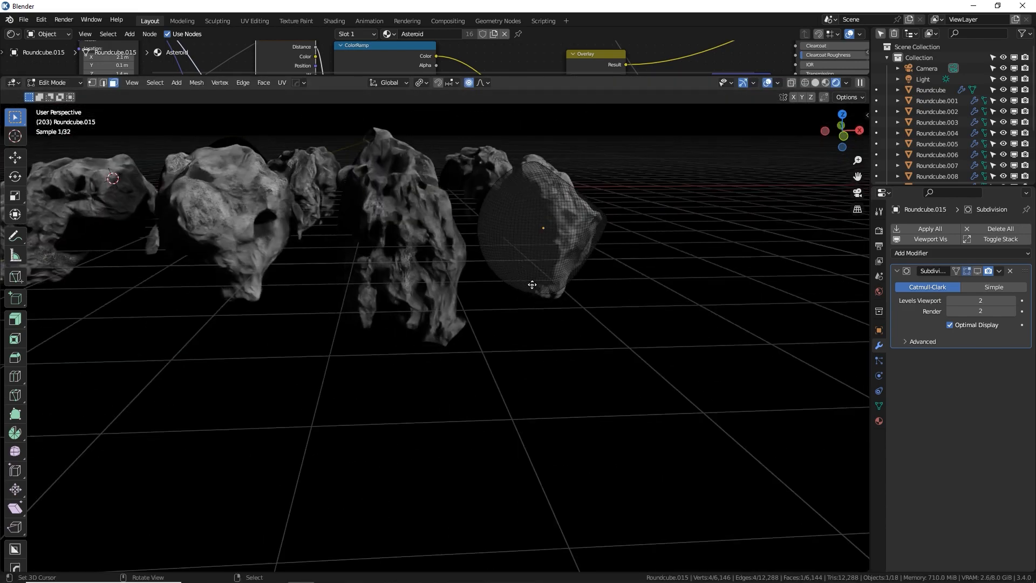
key(g)
middle_drag(543, 265, 506, 352)
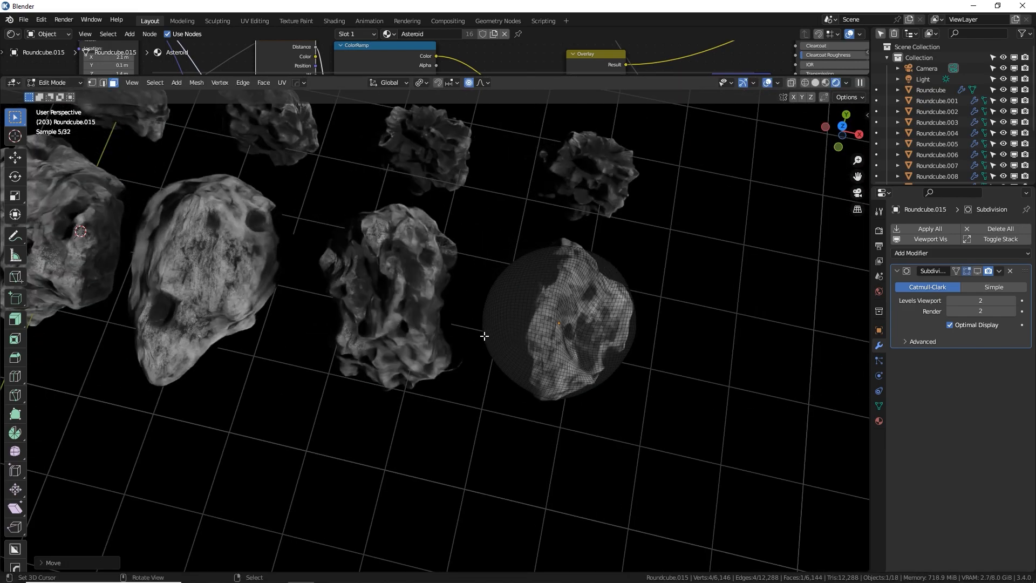
click(525, 311)
middle_drag(525, 311, 488, 270)
right_click(527, 236)
key(g)
click(540, 224)
key(Tab)
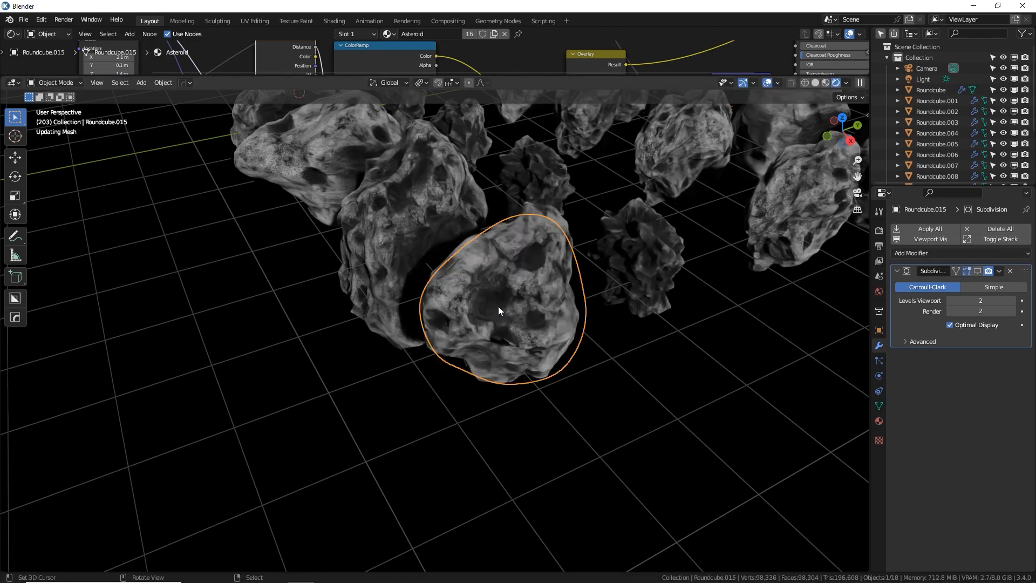
Deselect everything and compare the four rows of asteroids in top view.
middle_drag(498, 306, 564, 322)
key(KP_7)
key(alt+a)
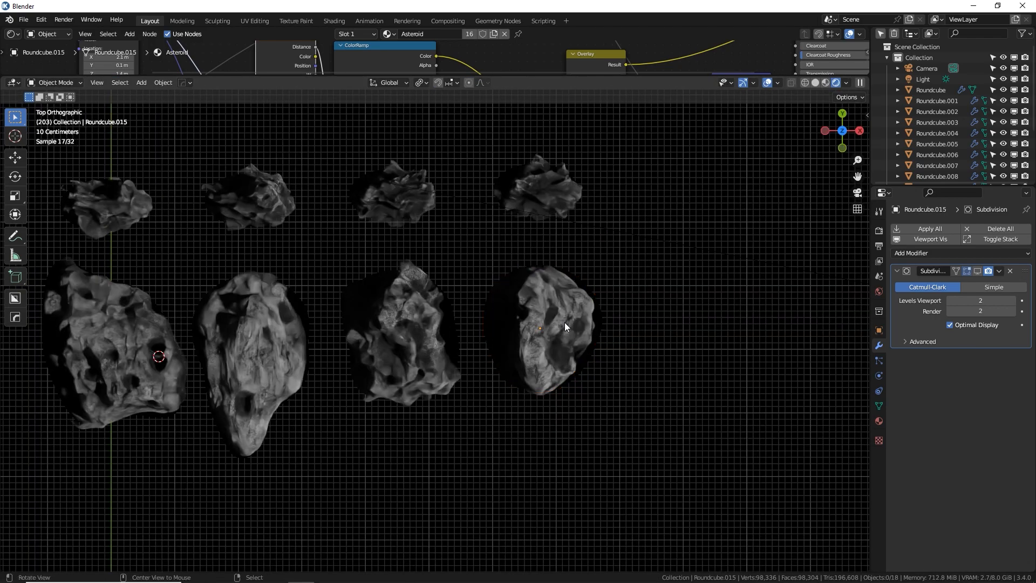
scroll(458, 304, down, 4)
shift+middle_drag(470, 294, 550, 391)
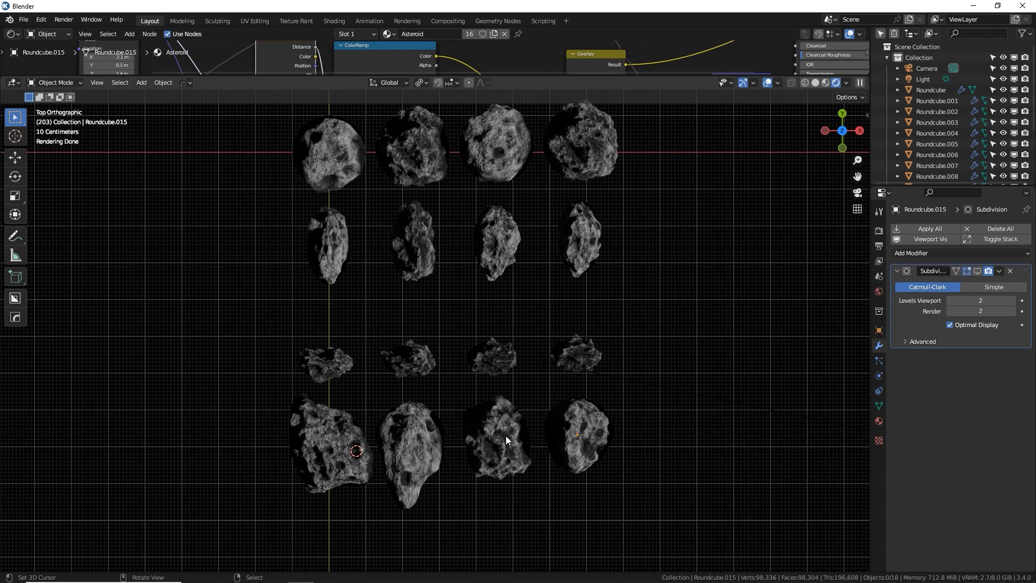
shift+middle_drag(471, 252, 491, 277)
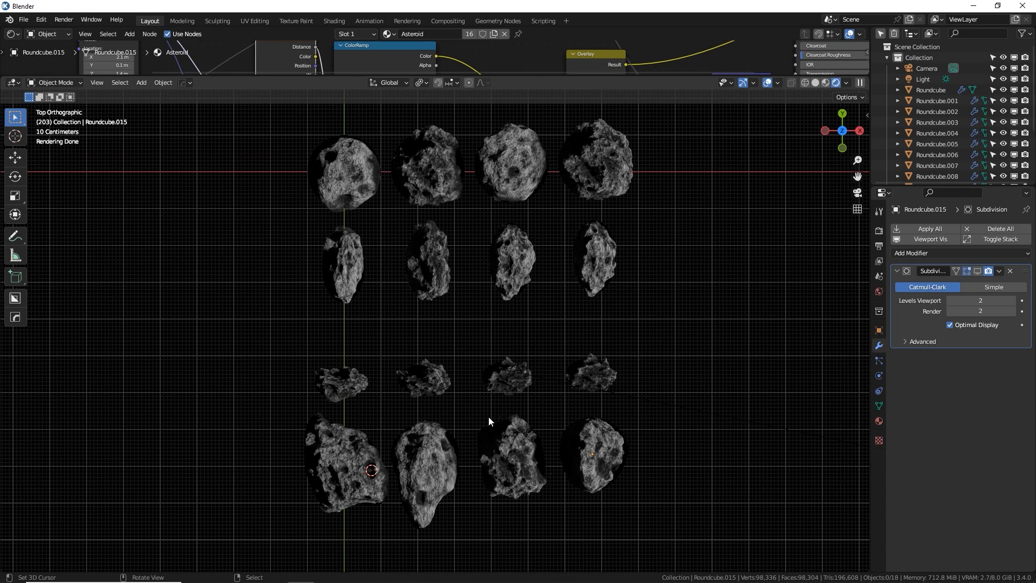
In Edit Mode, resize the meshes of the third row's second and fourth asteroids, scaling the fourth along the Z axis.
click(415, 397)
key(Tab)
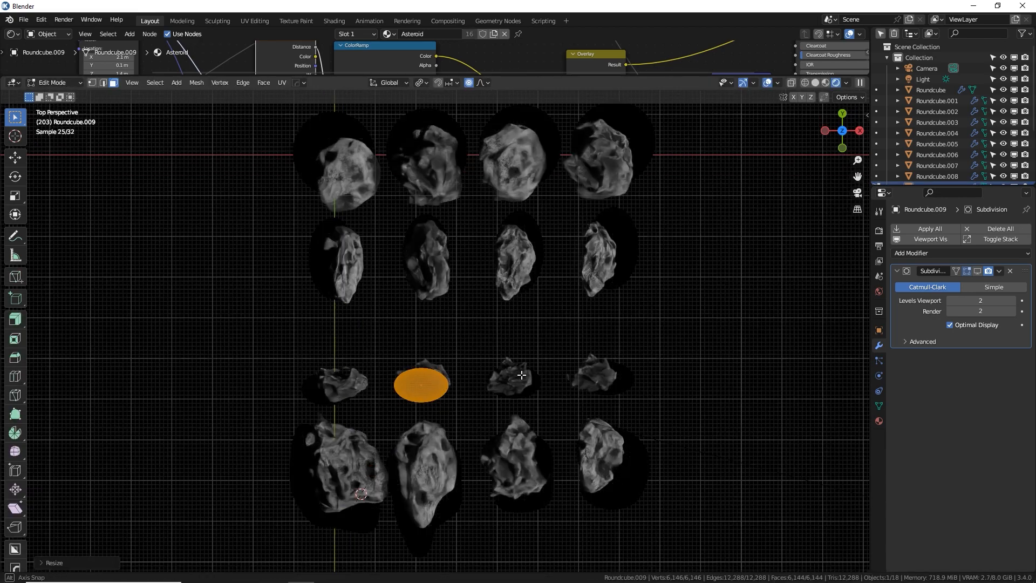
middle_drag(604, 162, 606, 283)
key(Tab)
right_click(563, 352)
key(Tab)
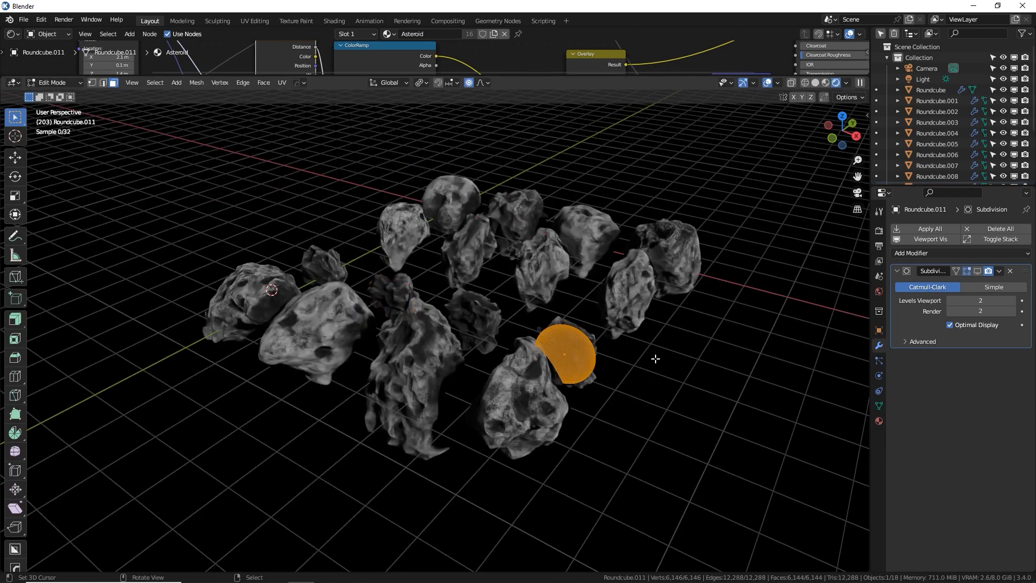
key(s)
key(z)
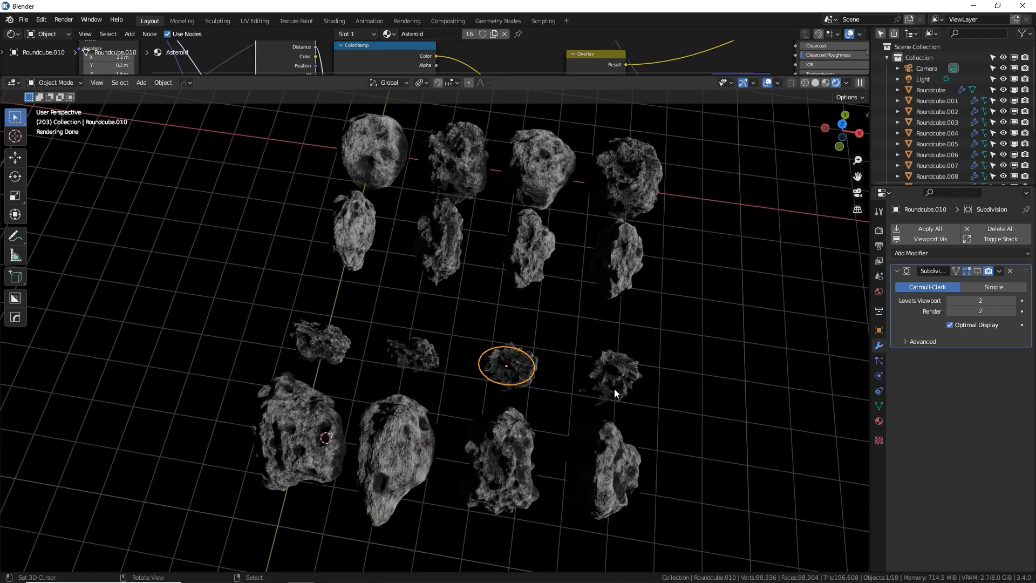
In top view, enlarge the meshes of the first row's first and fourth asteroids in Edit Mode.
key(KP_7)
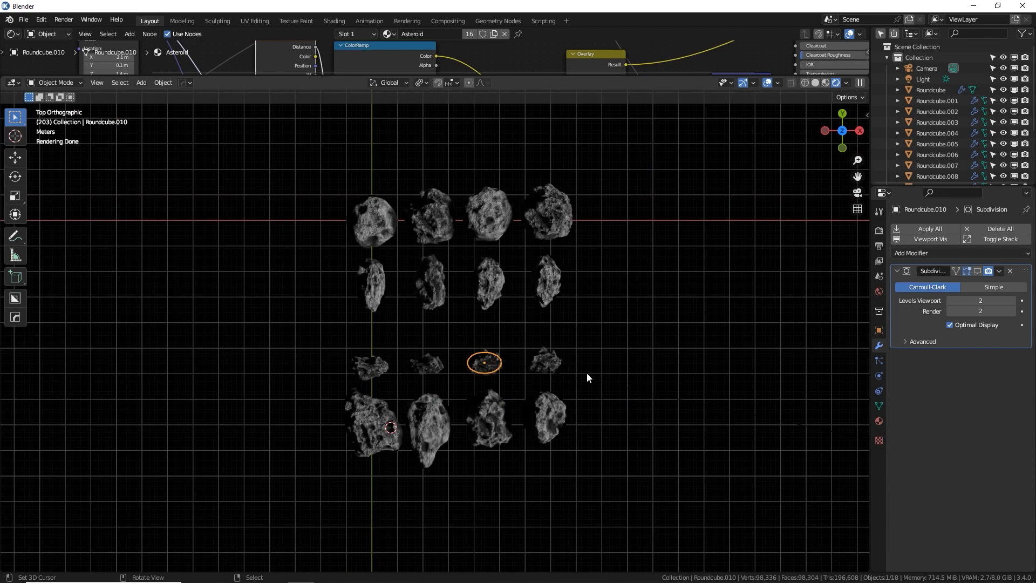
shift+middle_drag(565, 353, 512, 370)
click(327, 238)
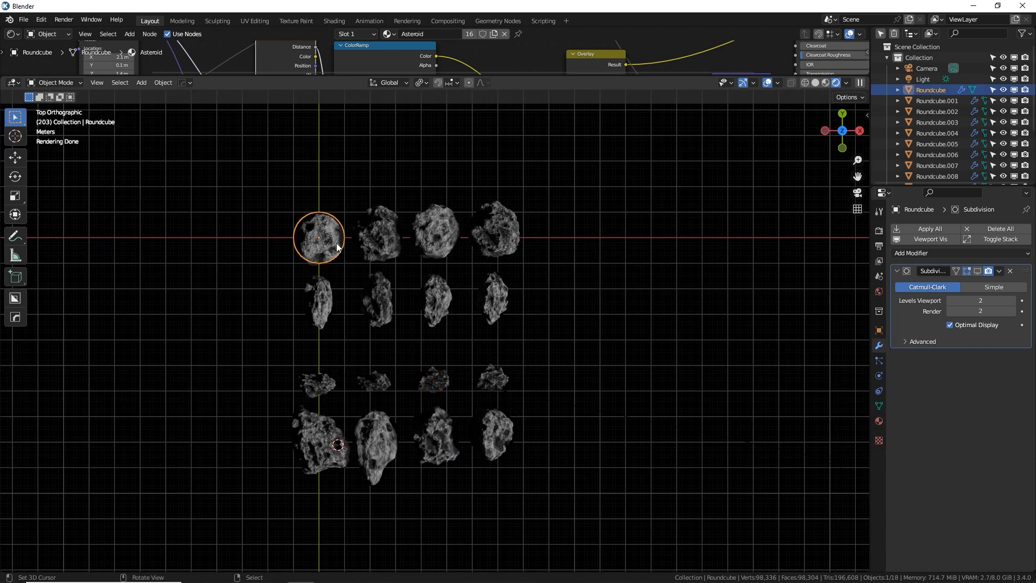
key(Tab)
key(s)
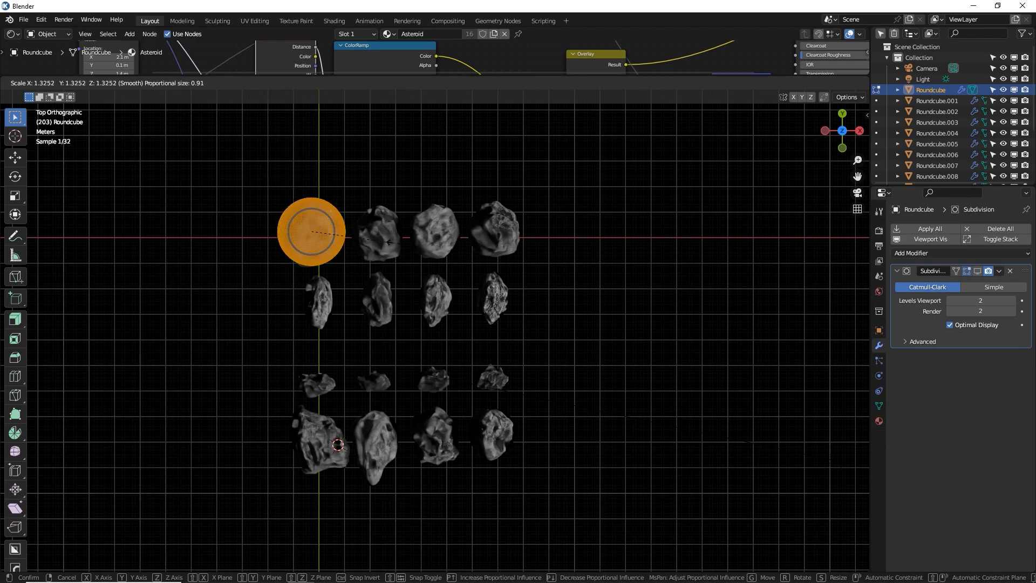
click(389, 243)
key(Tab)
click(447, 236)
key(Tab)
key(s)
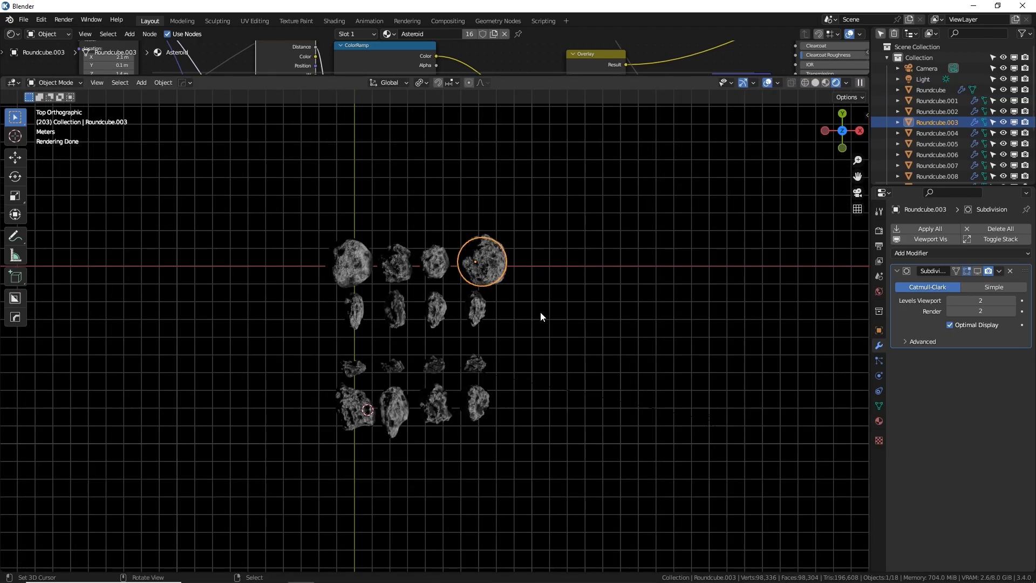
Add a cylinder mesh to the scene and clear its location so it sits at the world origin.
middle_drag(541, 316, 589, 268)
scroll(542, 294, down, 5)
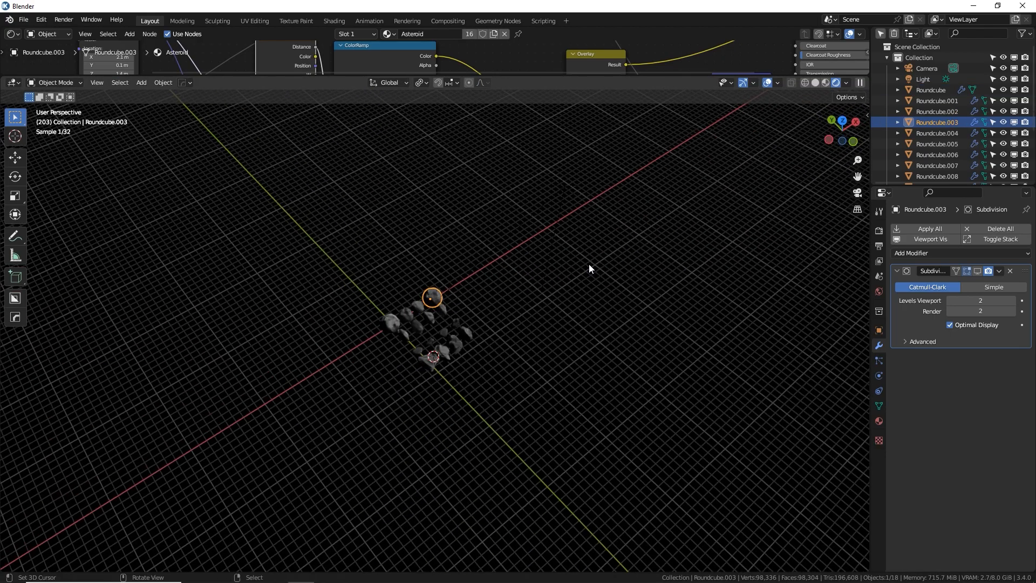
key(shift+a)
mouse_move(593, 264)
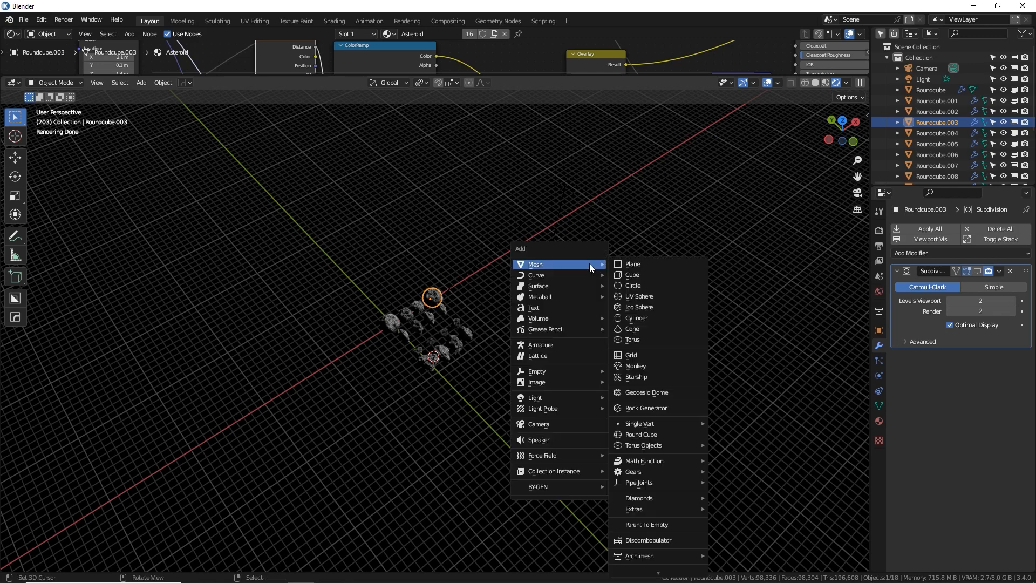
click(656, 318)
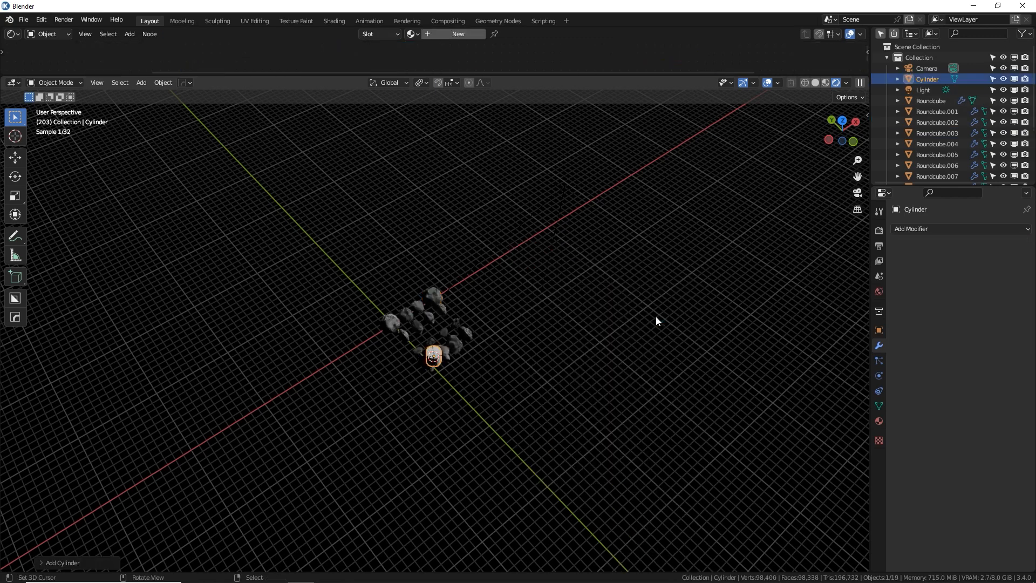
click(76, 556)
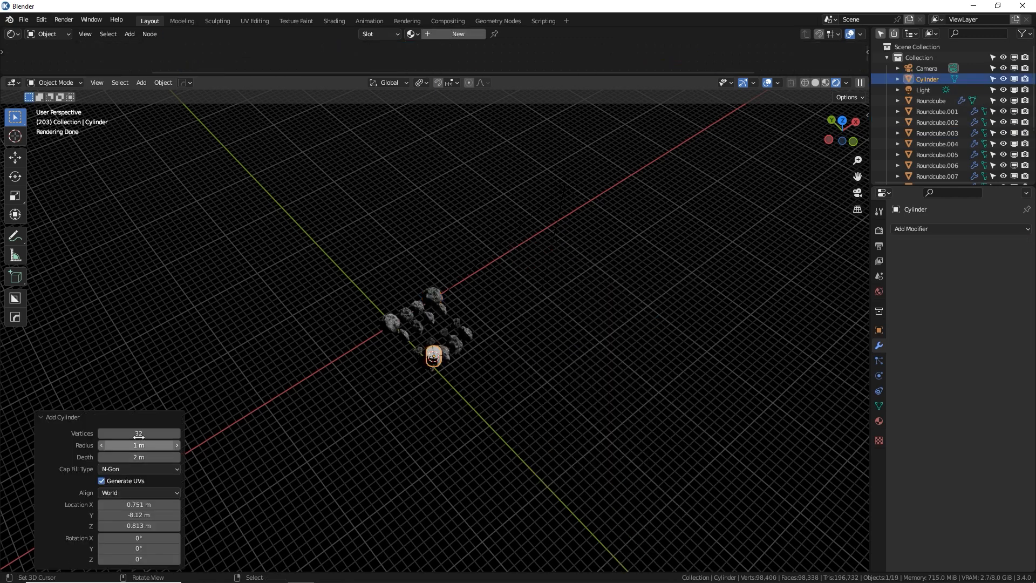
key(Tab)
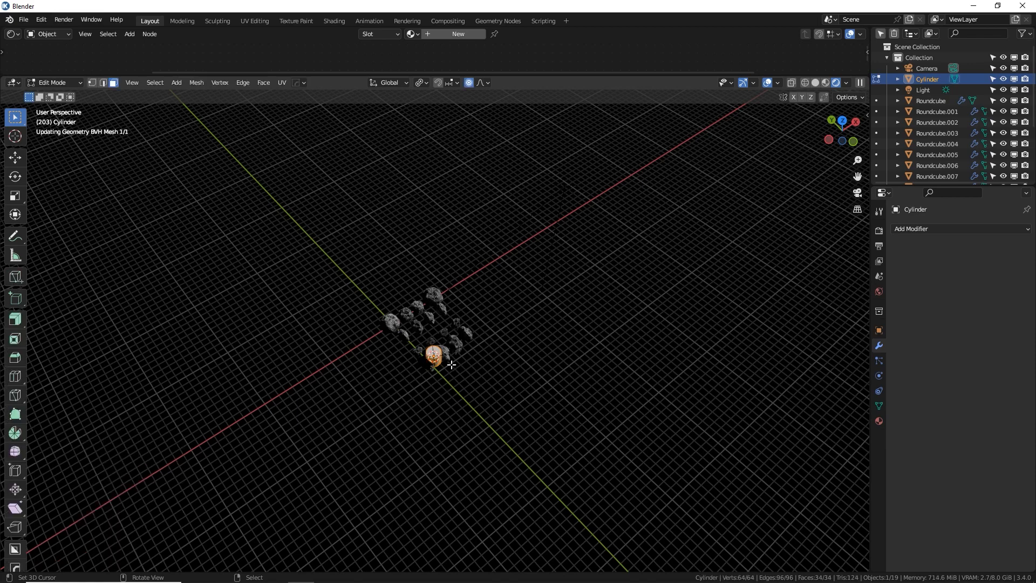
key(Tab)
middle_drag(458, 351, 471, 339)
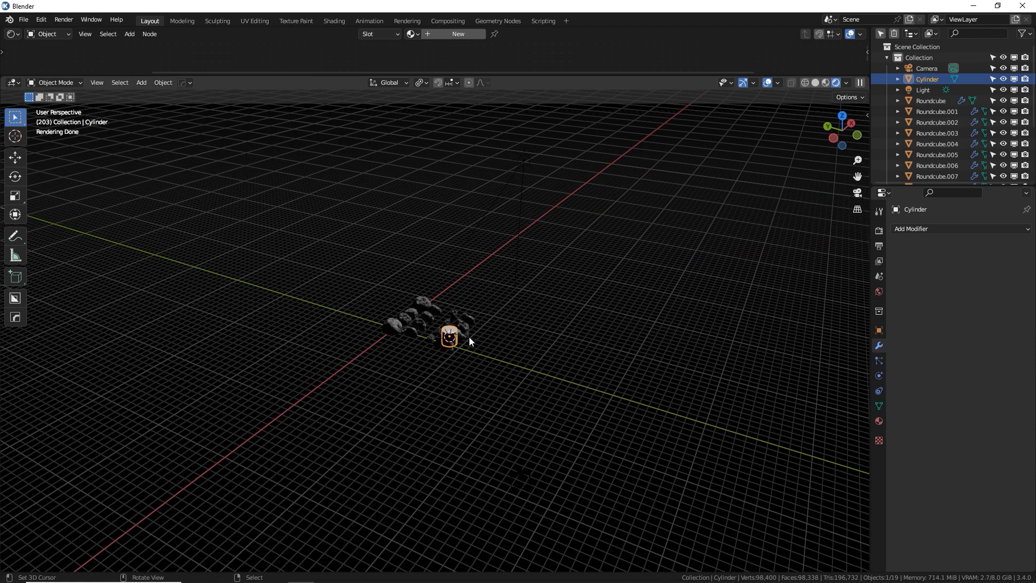
key(alt+g)
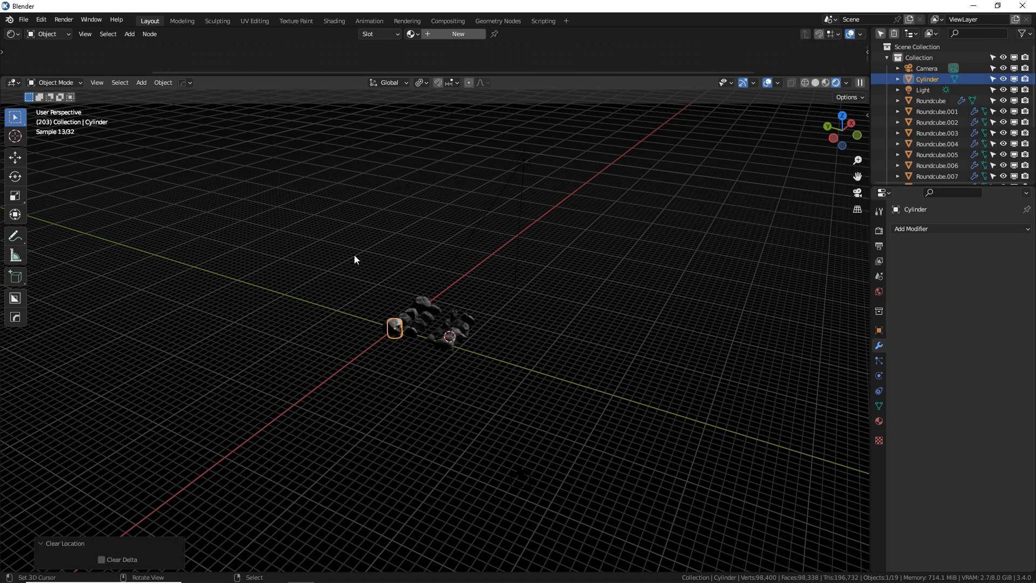
In Edit Mode, scale the cylinder uniformly by about 15.16 and stretch it along Z by about 16.28.
scroll(400, 321, up, 3)
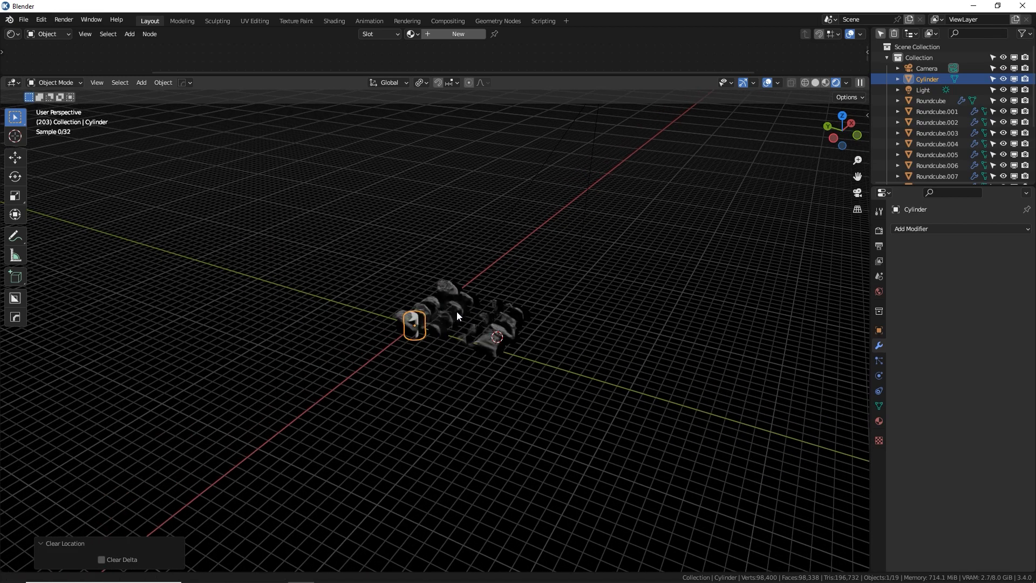
key(Tab)
key(s)
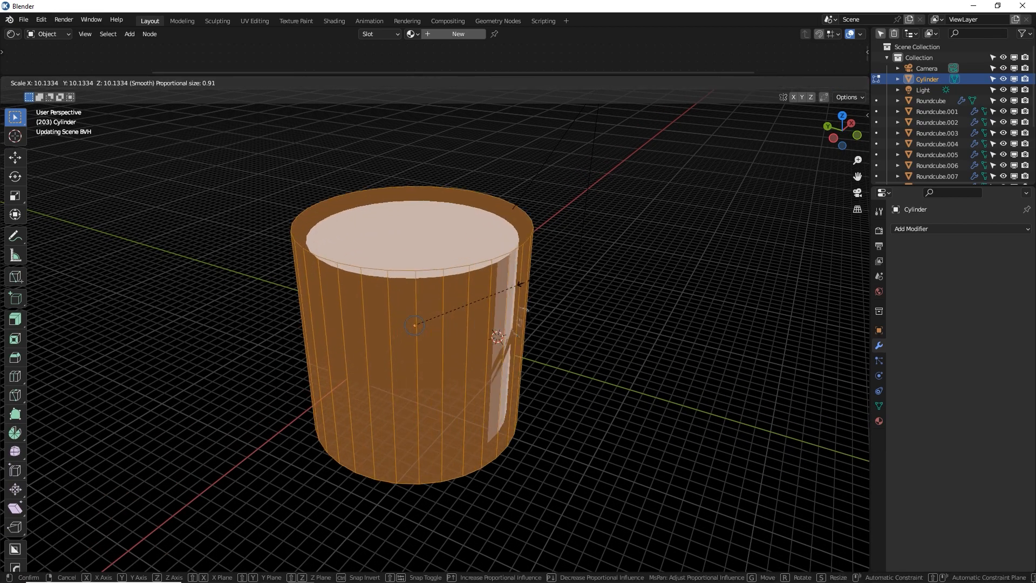
click(522, 304)
scroll(523, 304, down, 8)
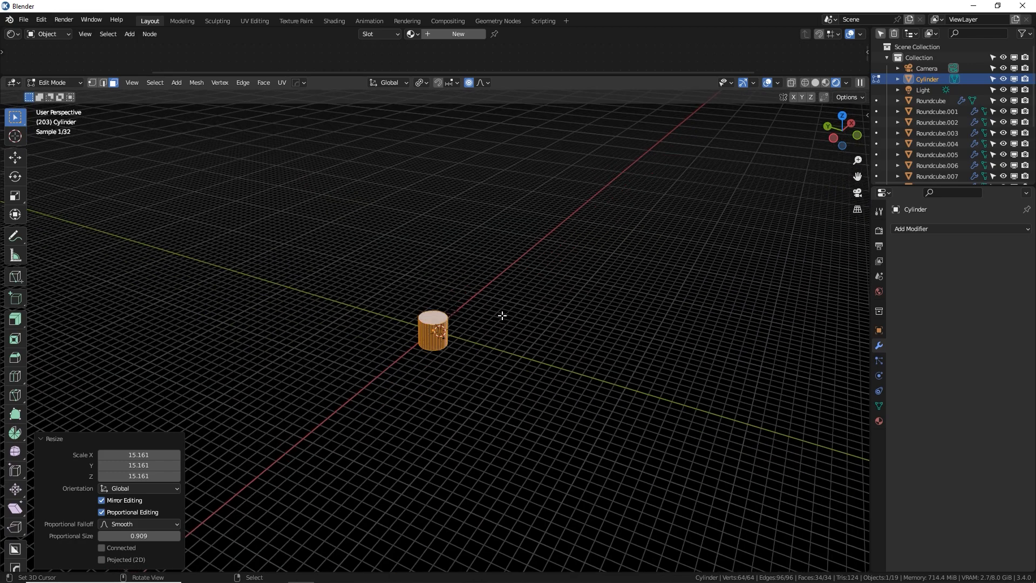
key(s)
key(z)
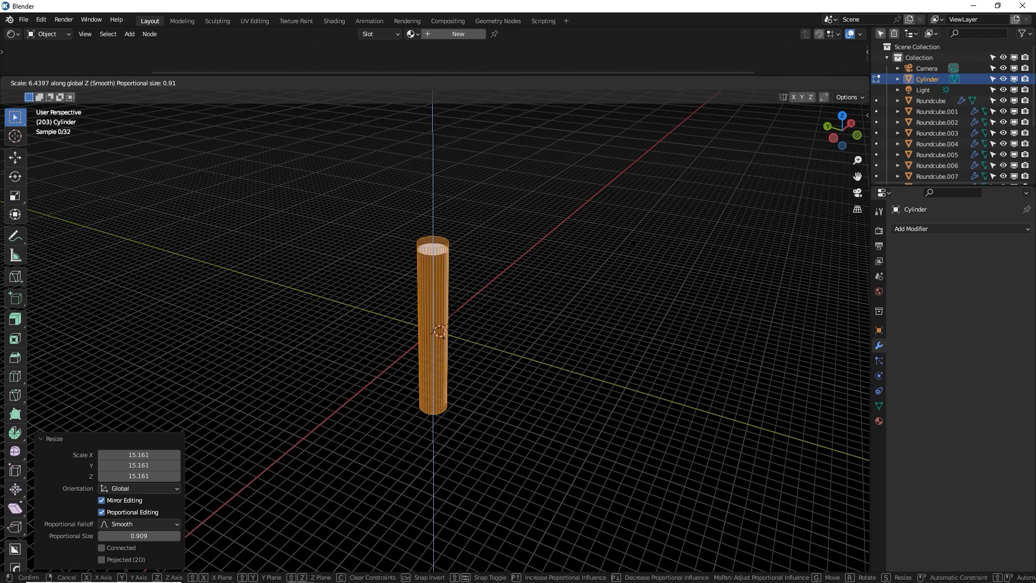
click(59, 125)
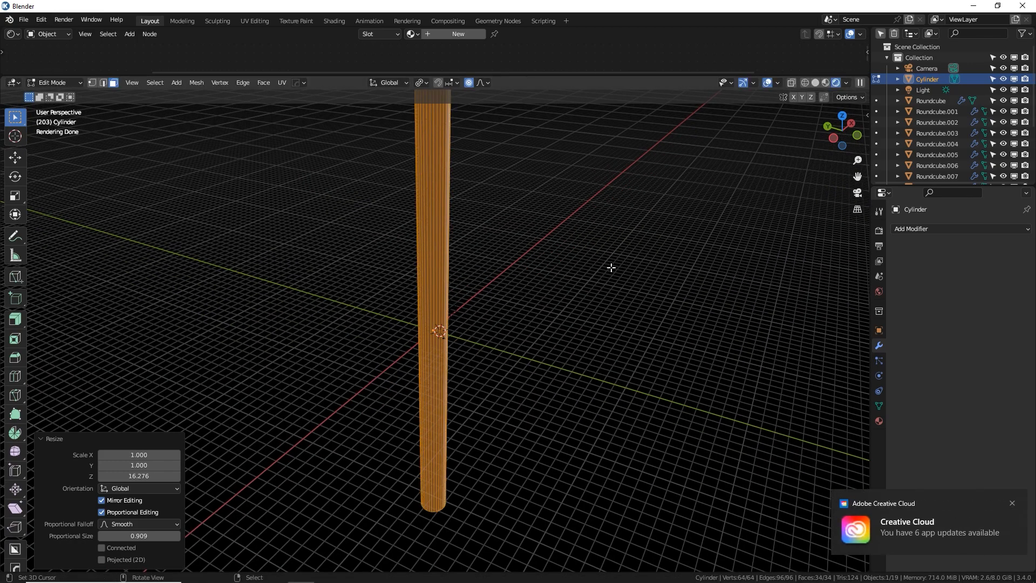
Rotate the stretched cylinder's mesh 90 degrees around the X axis so it lies horizontally.
text(rx)
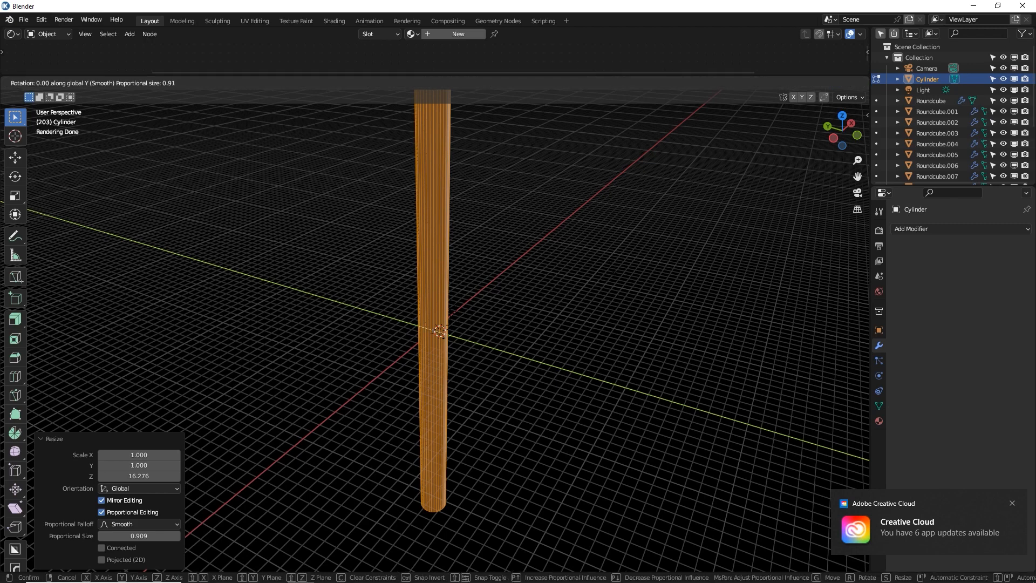
text(90)
key(Return)
middle_drag(611, 267, 555, 242)
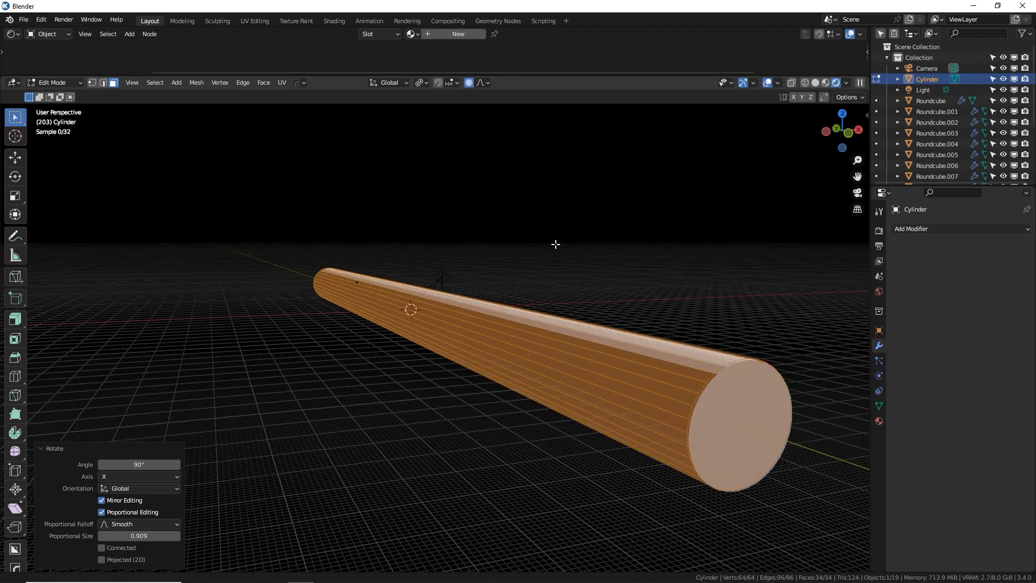
Divide the cylinder along its length with 54 evenly spaced, unshifted loop cuts and return to Object Mode.
middle_drag(422, 325, 379, 318)
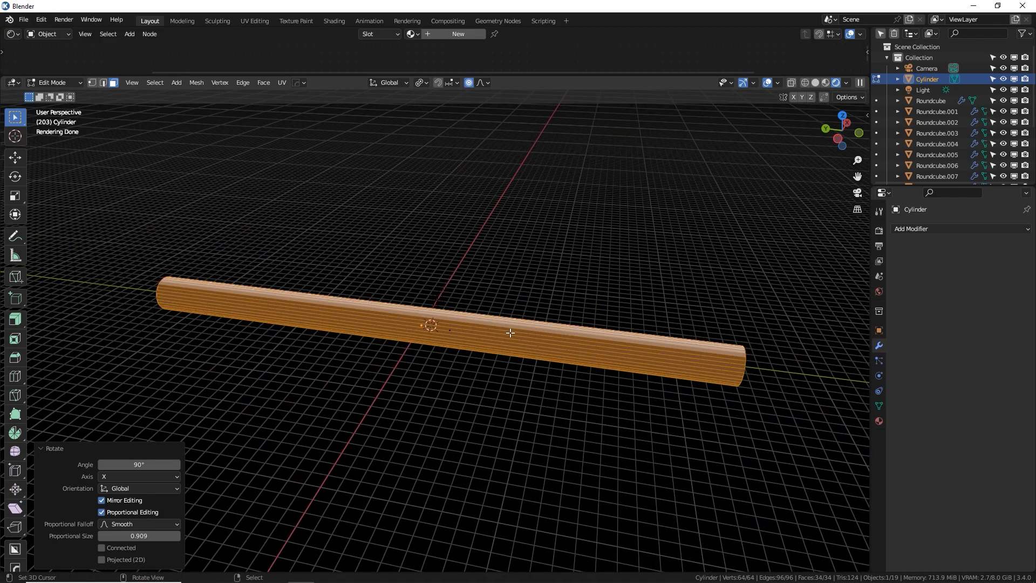
middle_drag(411, 322, 420, 328)
key(ctrl+r)
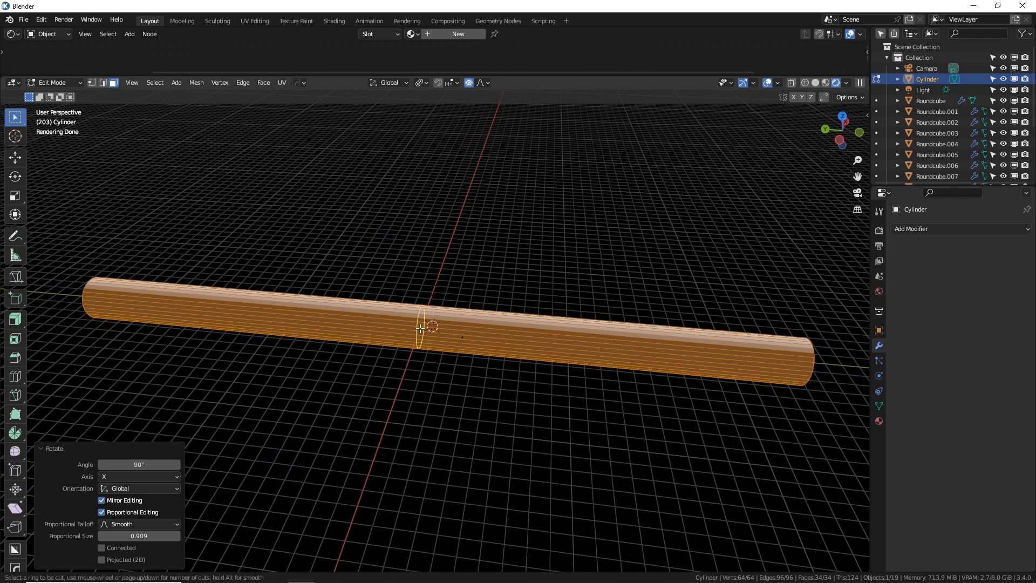
scroll(420, 328, up, 13)
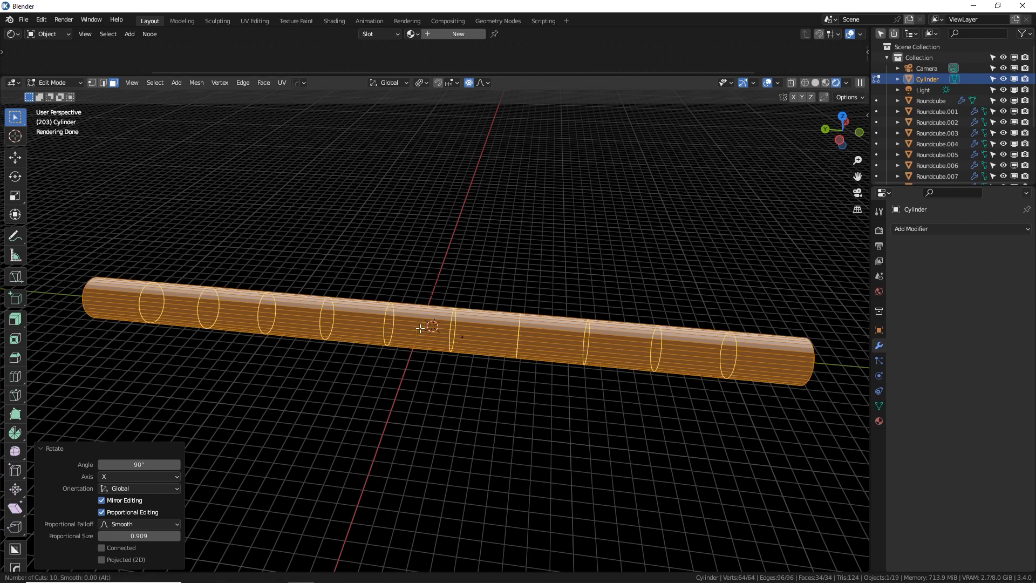
scroll(419, 328, up, 20)
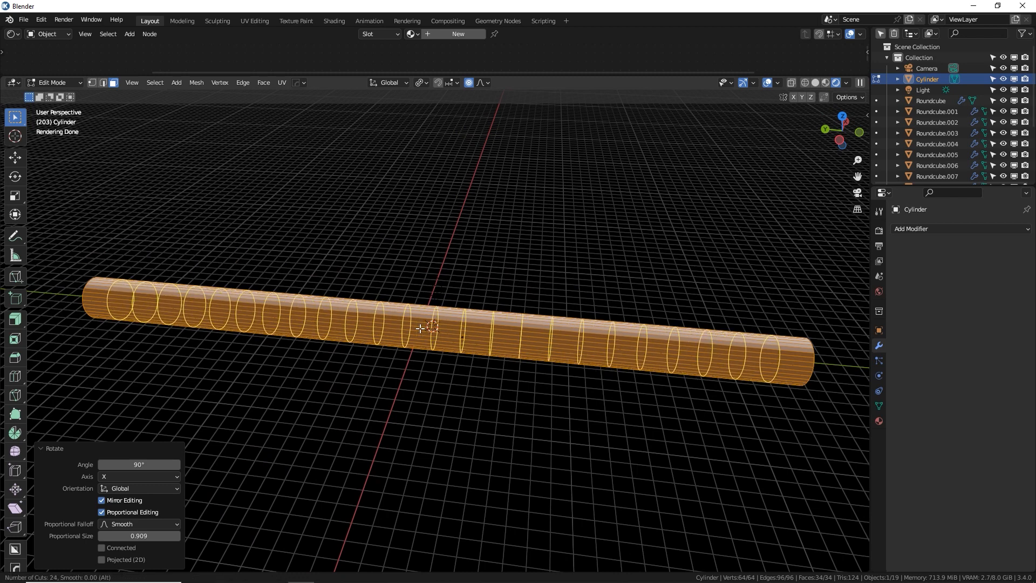
scroll(419, 328, up, 19)
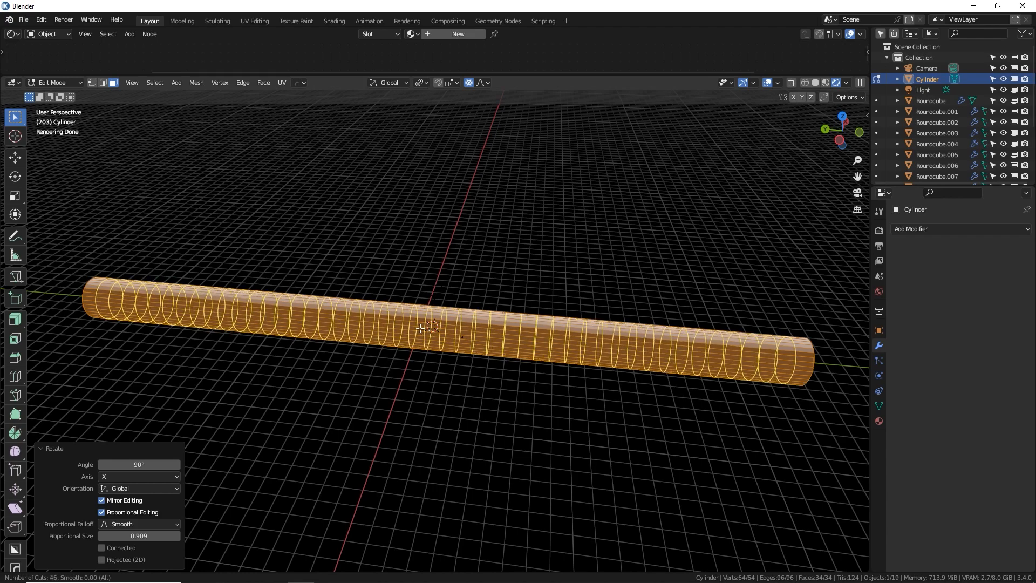
click(422, 328)
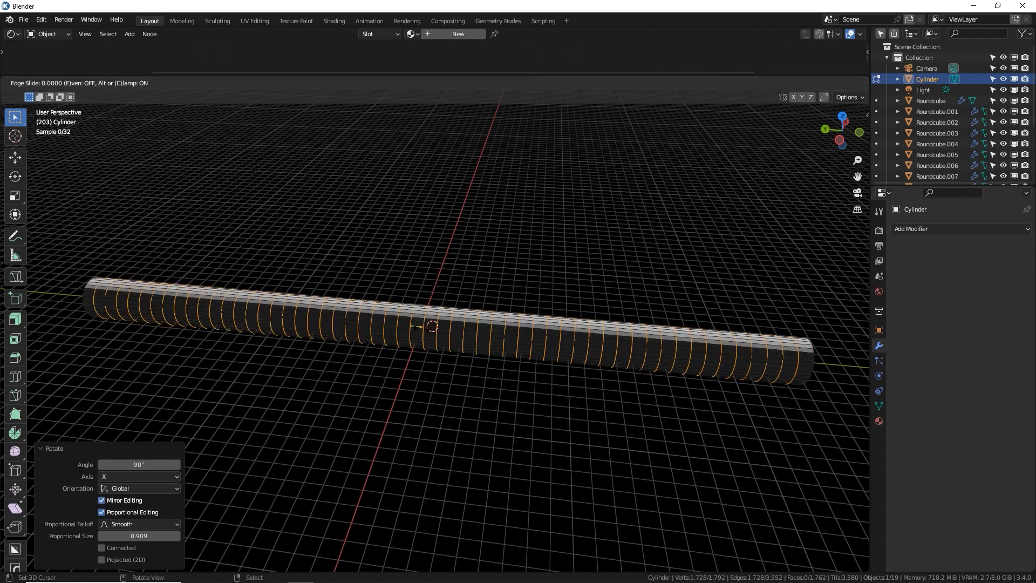
right_click(427, 327)
middle_drag(428, 326, 537, 305)
key(Tab)
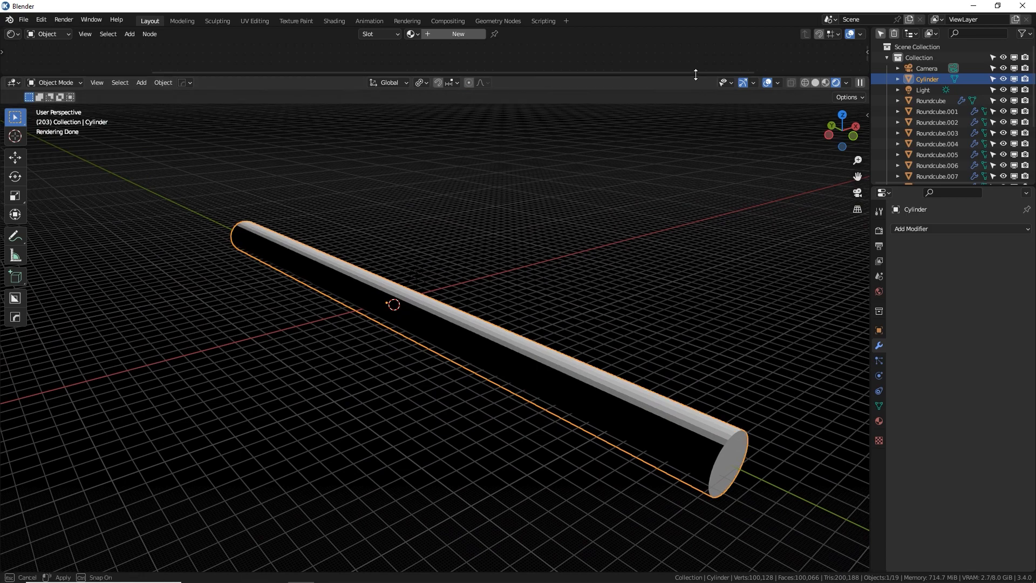
Enlarge the node area, switch it to the Geometry Node Editor and give the cylinder a new node group named "Asteroid scatter".
drag(701, 78, 216, 187)
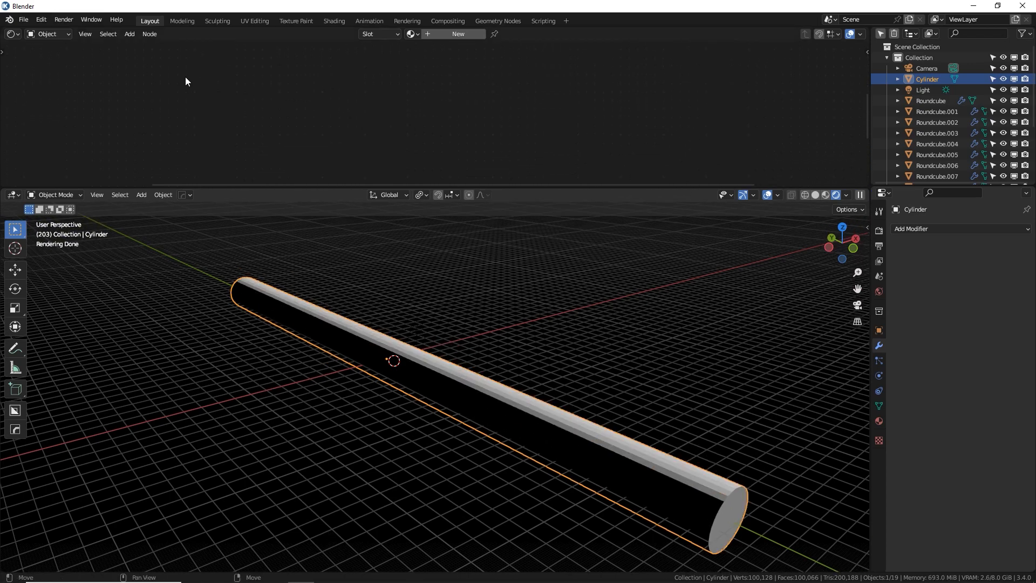
click(11, 35)
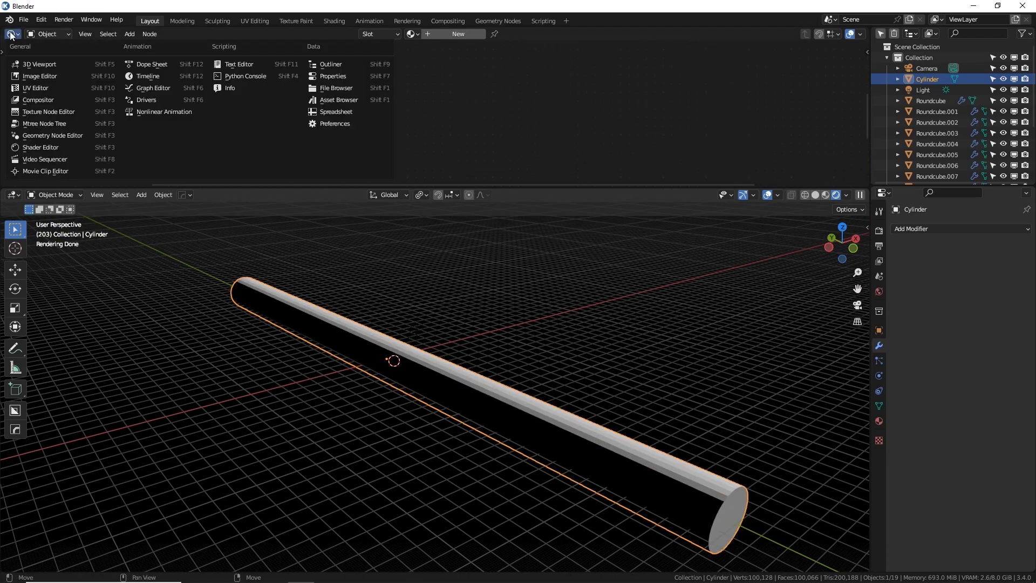
click(63, 135)
click(436, 35)
double_click(432, 36)
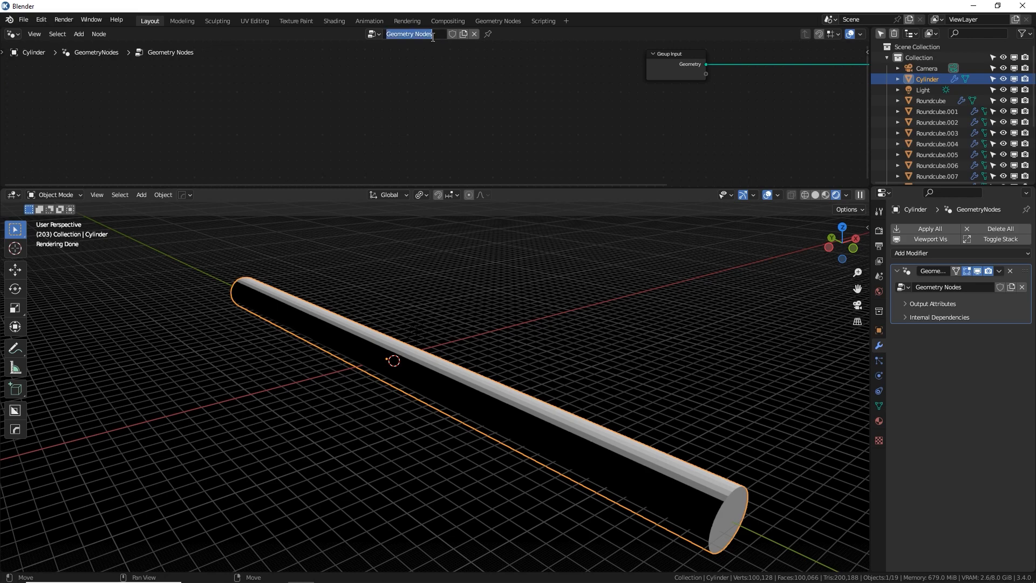
text(Asteroid scatter)
key(Return)
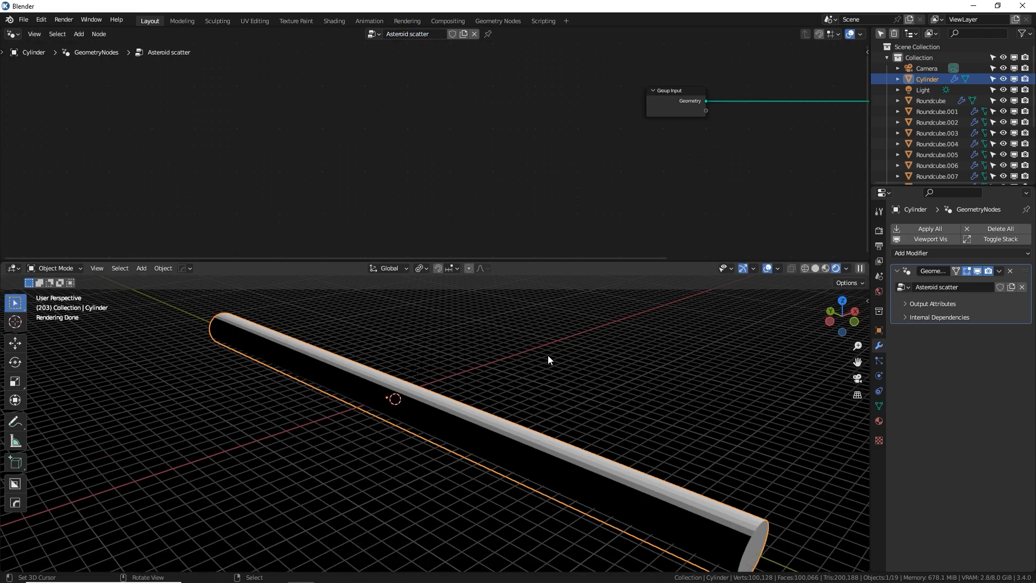
Spread the Group Input and Group Output nodes far apart to make room between them.
middle_drag(591, 142, 393, 148)
drag(378, 118, 205, 124)
drag(596, 119, 788, 116)
drag(189, 108, 78, 105)
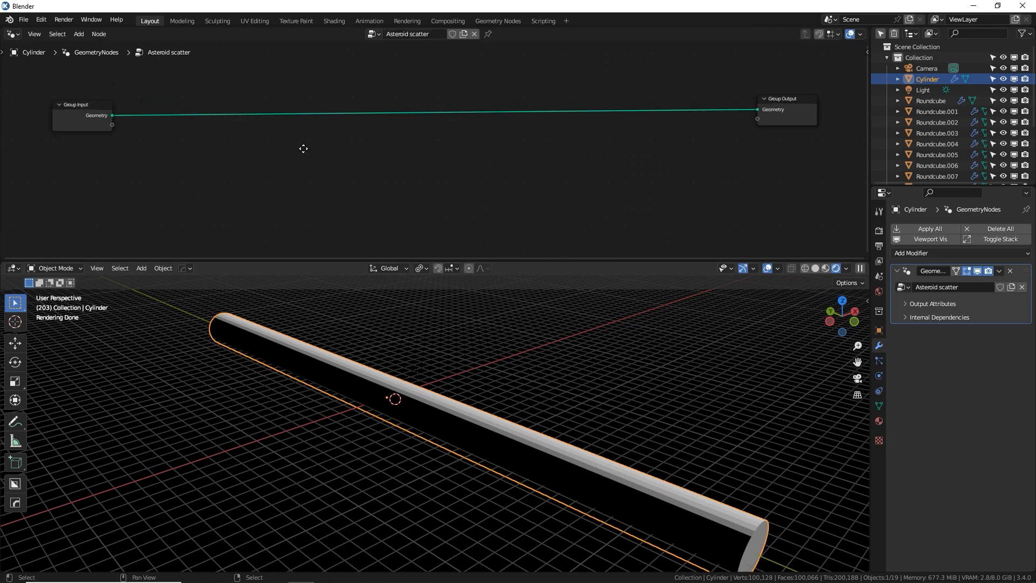
Add a Distribute Points on Faces node on the link between Group Input and Group Output.
key(shift+a)
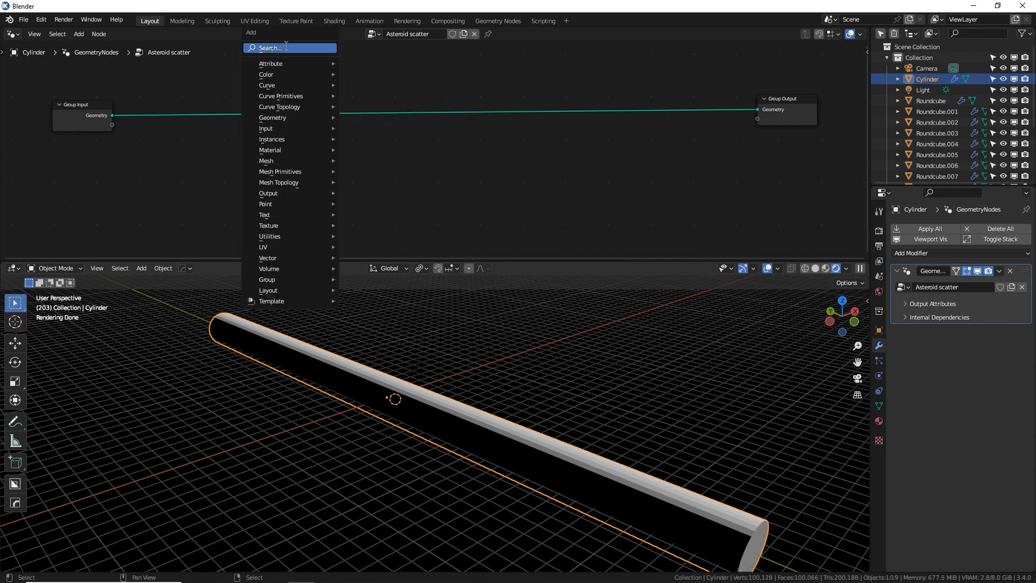
click(286, 46)
text(distribu)
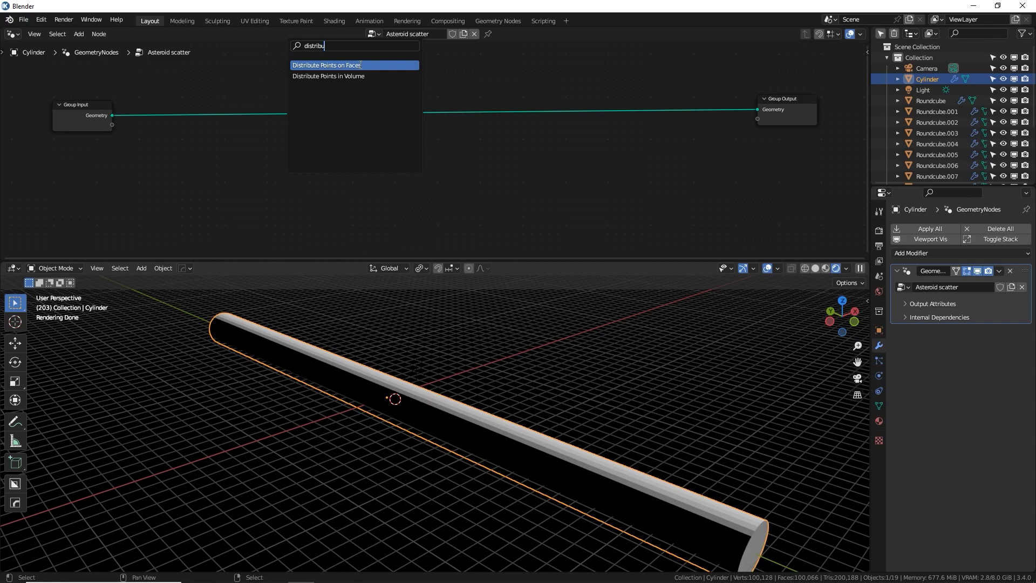
click(360, 65)
click(191, 122)
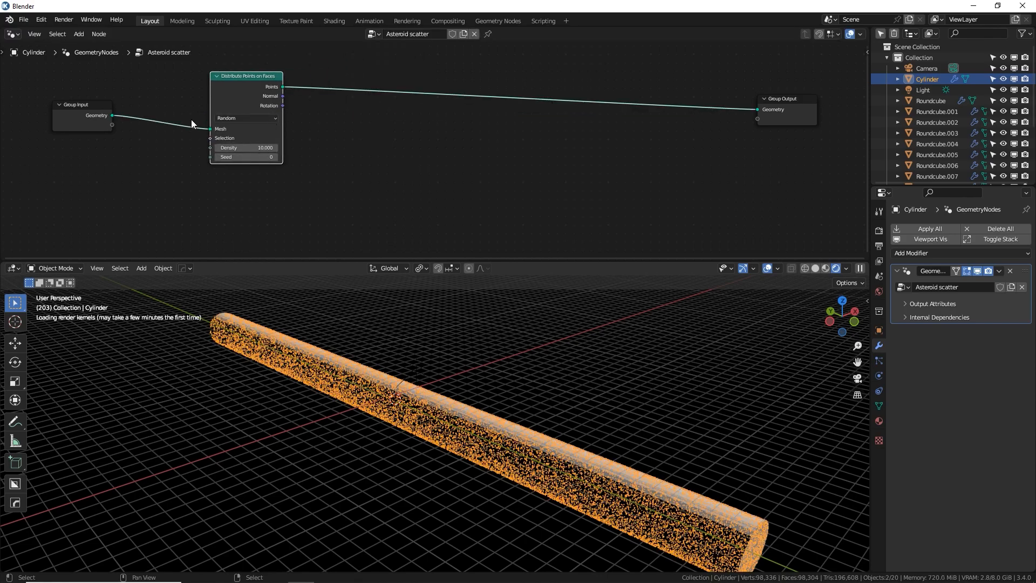
Switch the viewport to Material Preview shading and set the Distribute Points on Faces density to 1.
scroll(599, 488, up, 5)
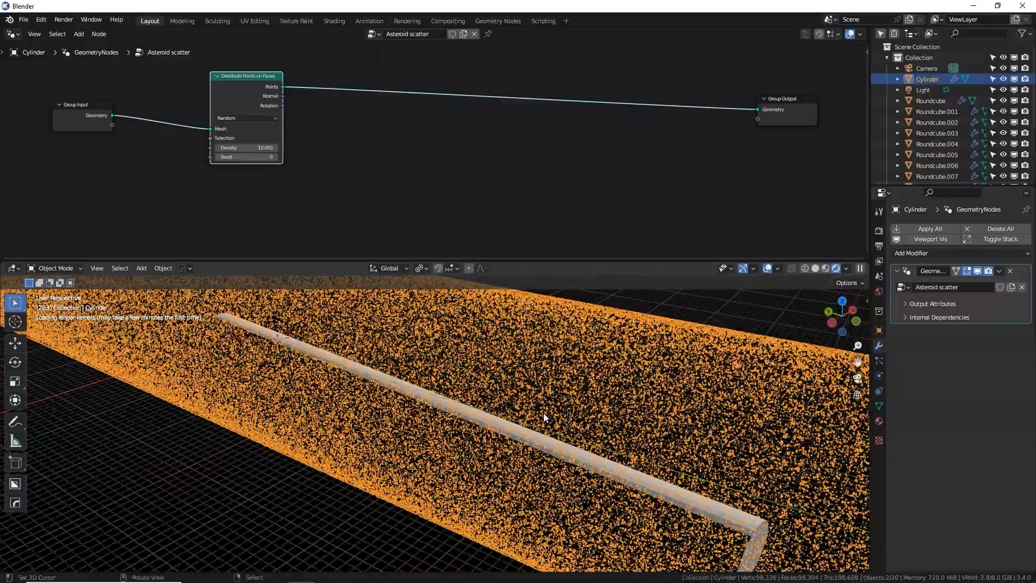
click(549, 419)
click(322, 346)
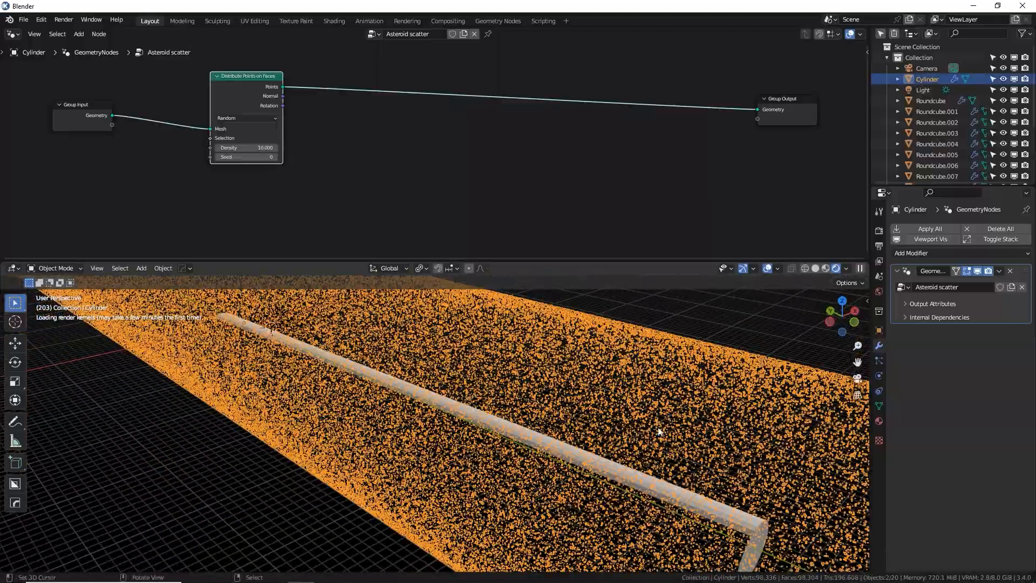
middle_drag(659, 432, 587, 399)
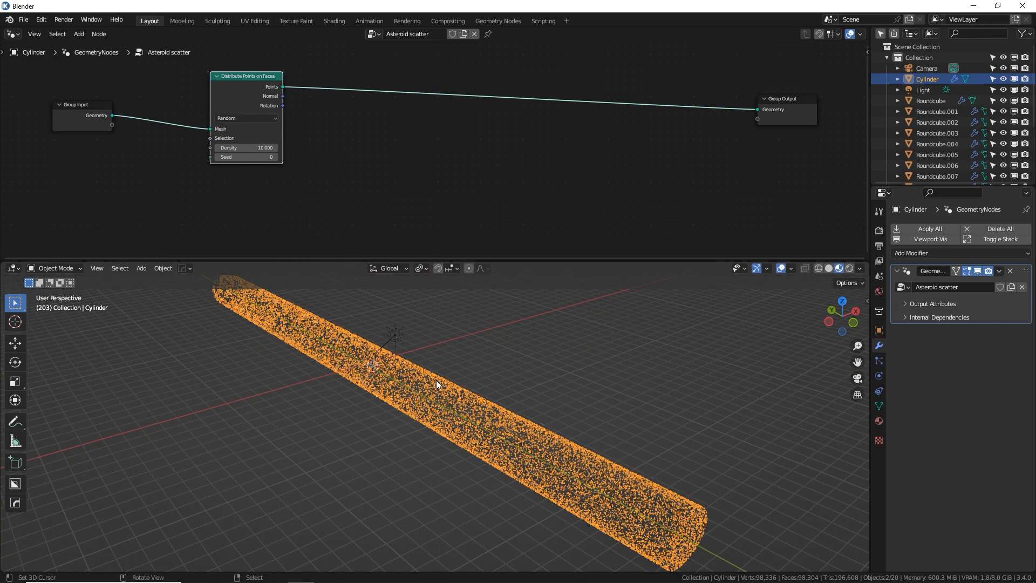
mouse_move(460, 381)
middle_down()
mouse_move(510, 371)
mouse_move(456, 367)
middle_up()
scroll(455, 367, up, 3)
scroll(394, 215, up, 3)
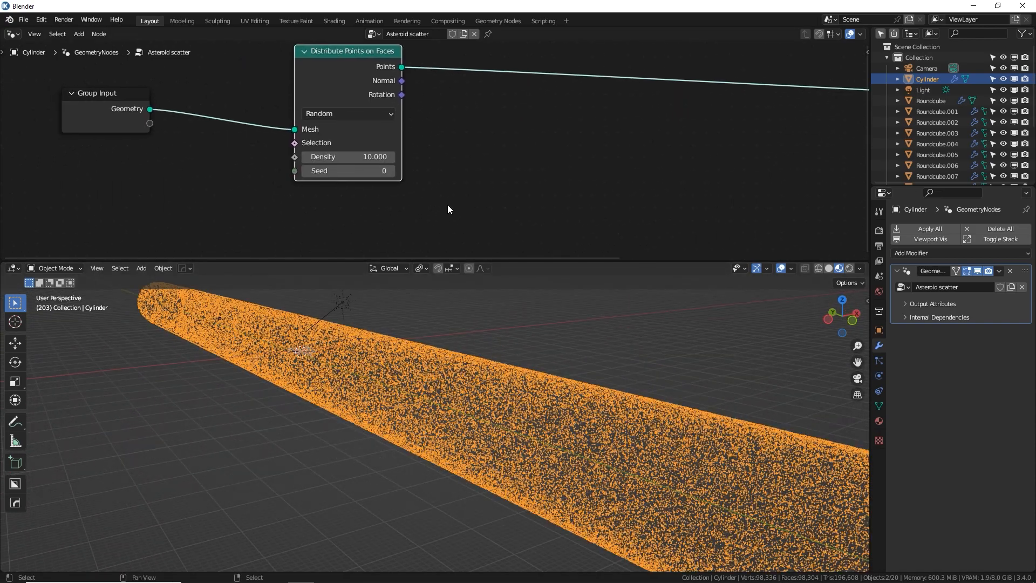
click(335, 157)
text(1)
key(Return)
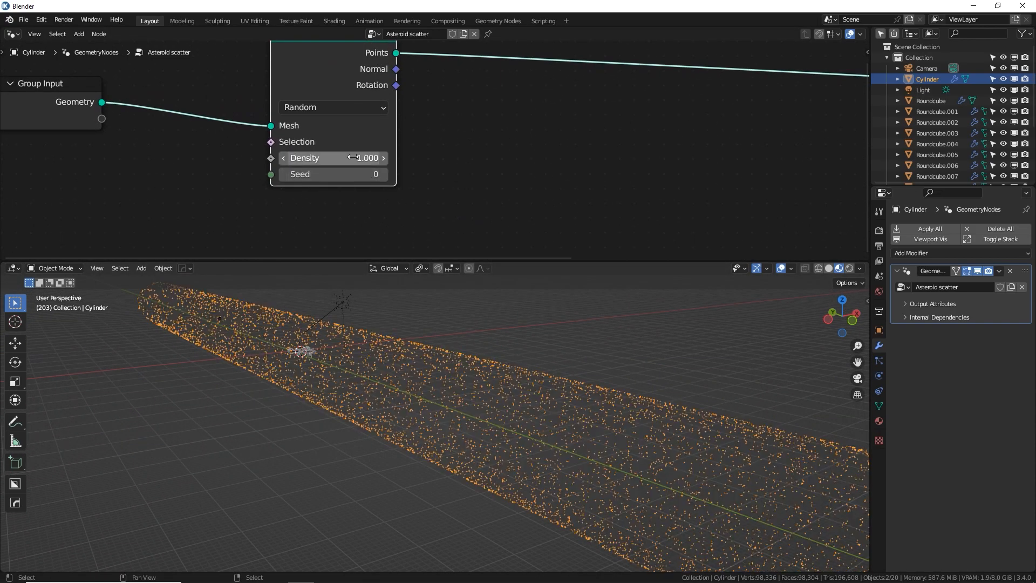
middle_drag(483, 411, 398, 357)
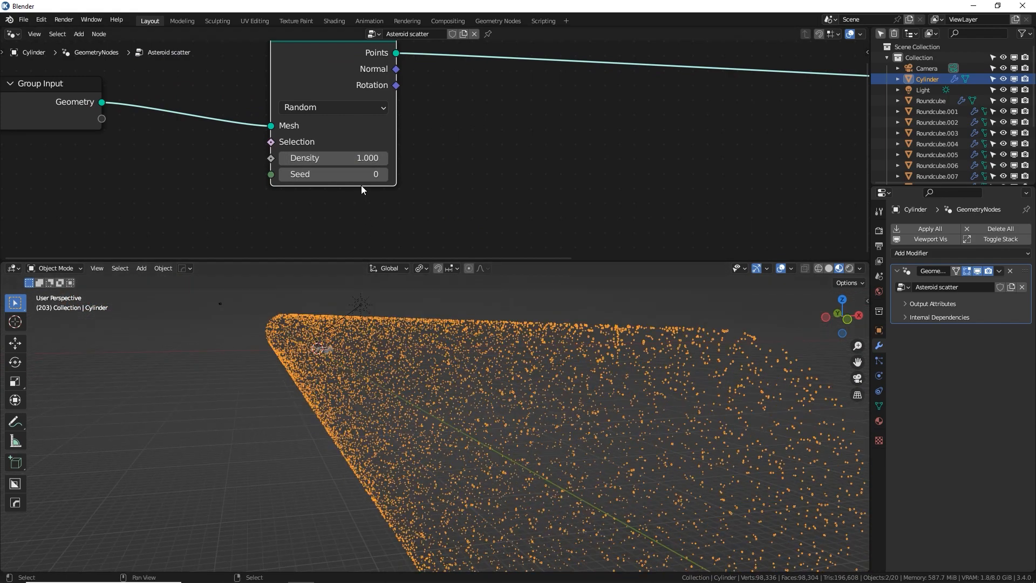
Lower the point density to 0.1 and further to 0.01, checking the point spread along the cylinder.
click(355, 158)
text(0.1)
key(Return)
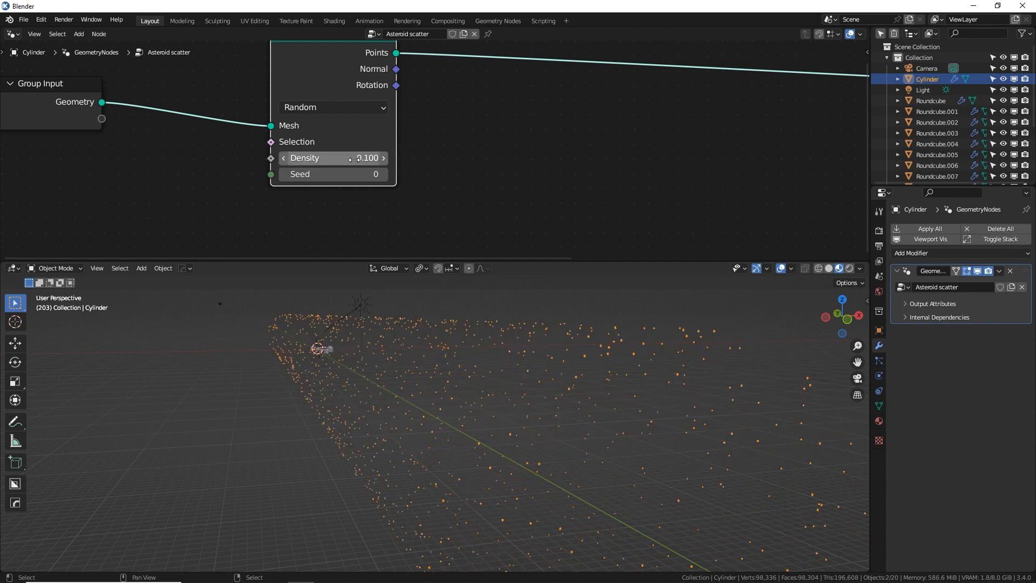
middle_drag(386, 394, 400, 397)
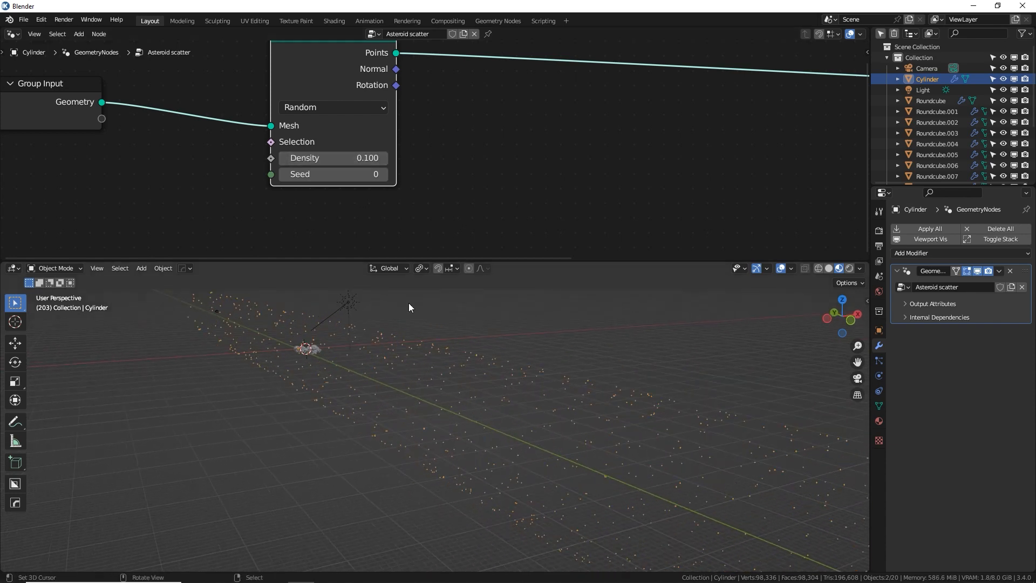
click(365, 157)
text(0.01)
key(Return)
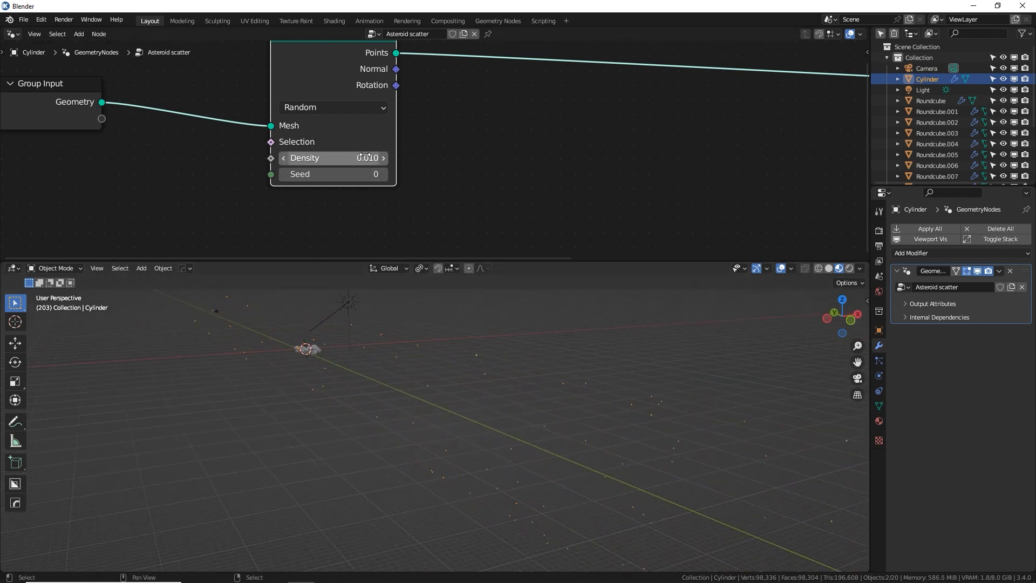
middle_drag(542, 381, 510, 365)
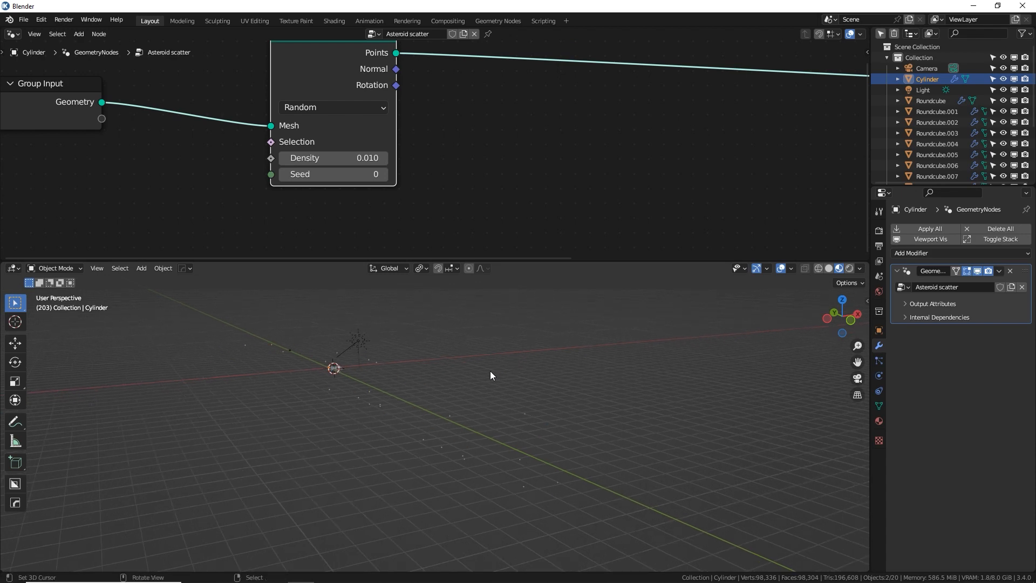
Insert an Instance on Points node on the link between Distribute Points on Faces and Group Output.
middle_drag(608, 135, 556, 157)
key(shift+a)
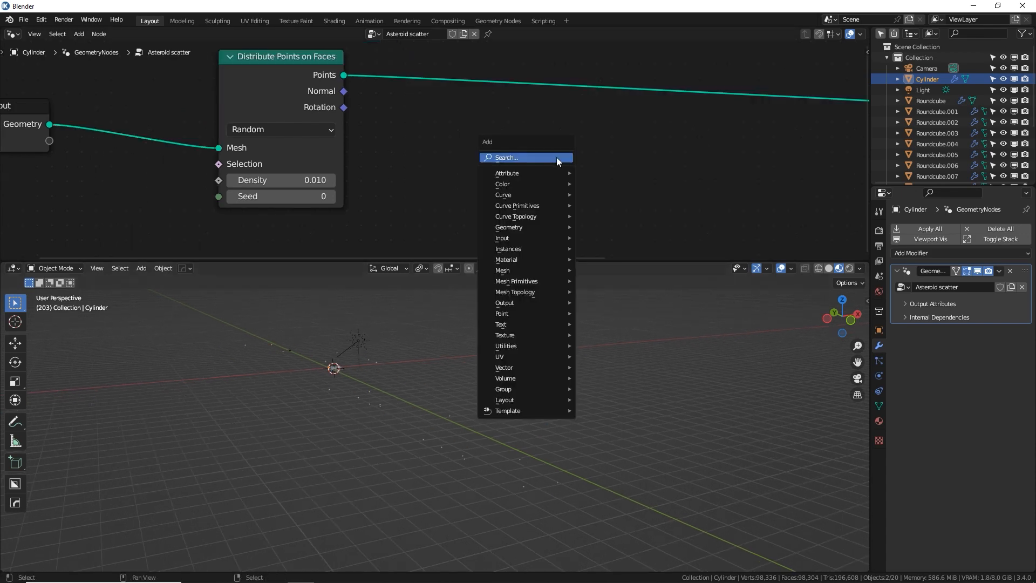
click(556, 157)
text(insta)
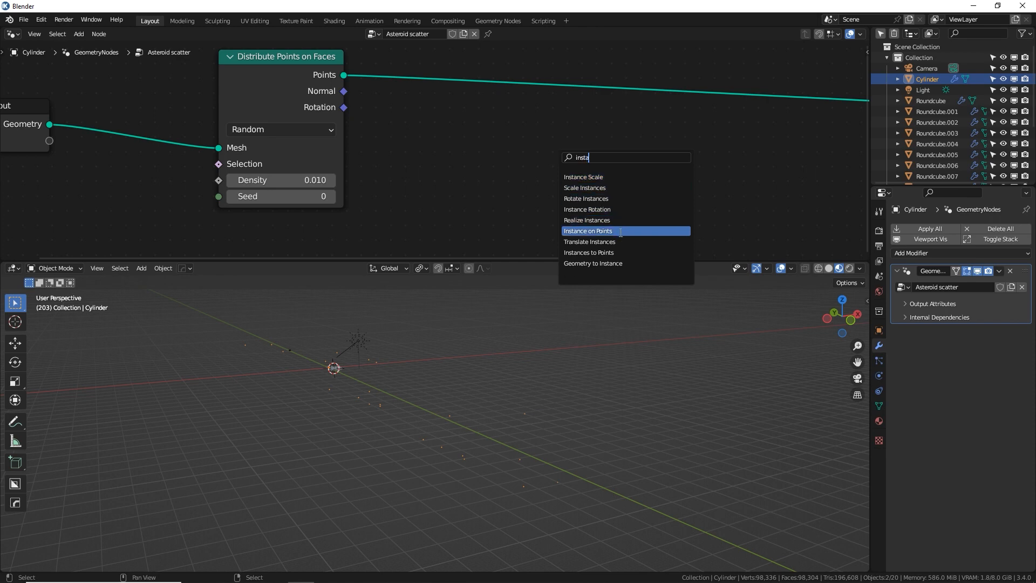
click(587, 231)
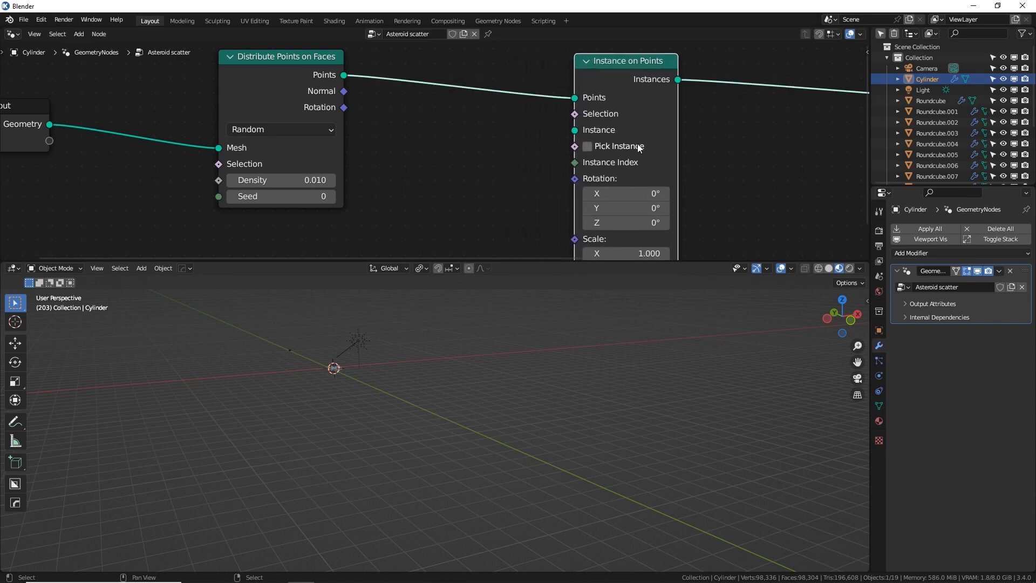
click(639, 146)
scroll(490, 163, down, 3)
middle_drag(495, 139, 497, 136)
drag(559, 87, 565, 83)
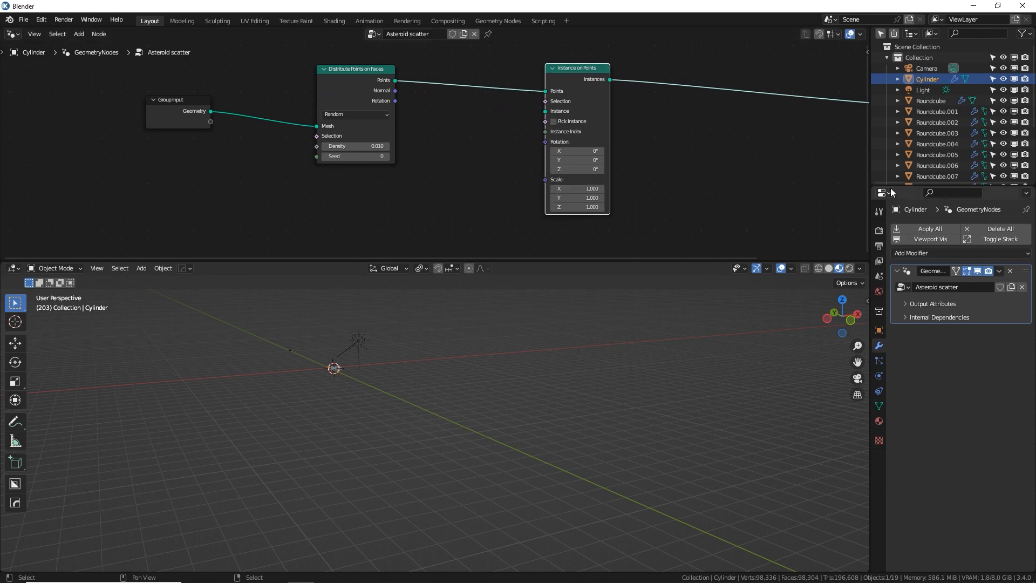
Enlarge the Outliner and move all objects from Roundcube to Roundcube.015 into a new collection named "Asteroids".
drag(896, 187, 895, 346)
click(931, 100)
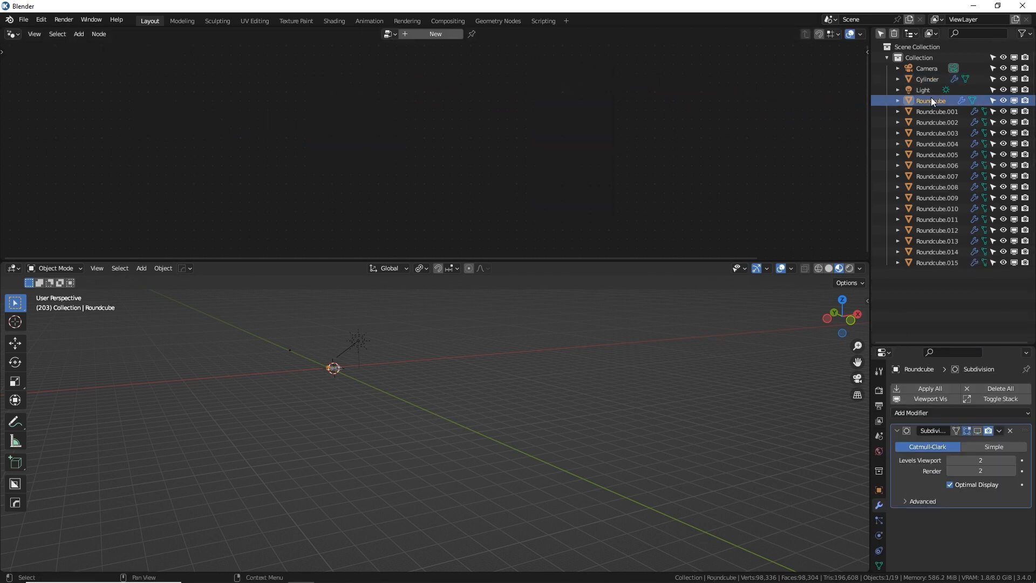
shift+click(941, 262)
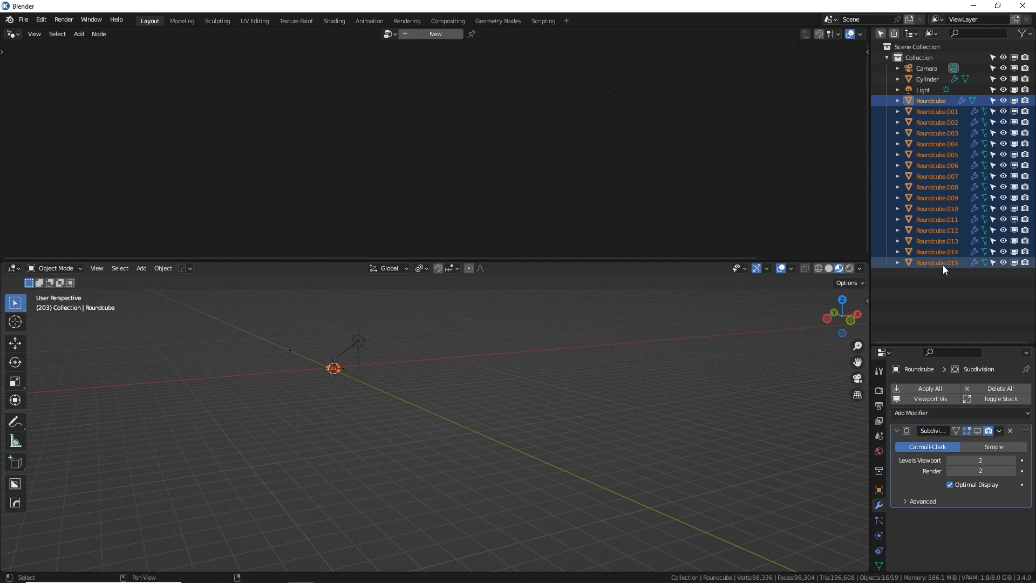
click(927, 104)
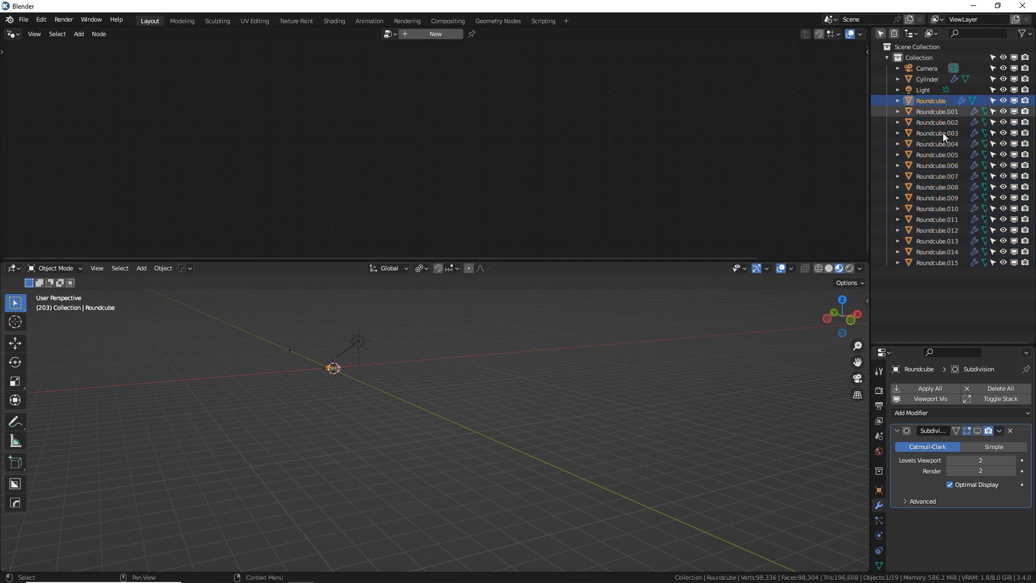
shift+click(950, 263)
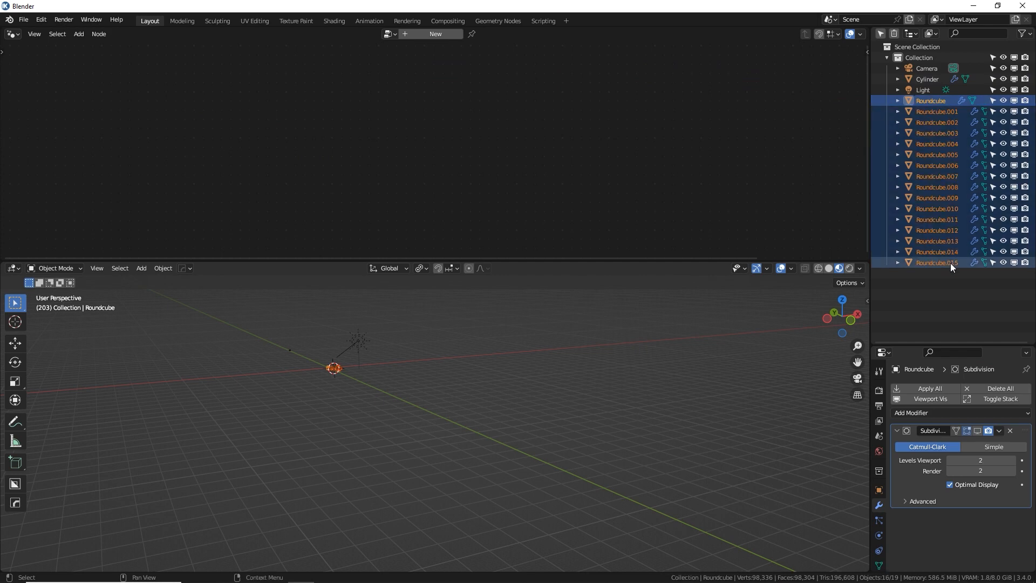
key(m)
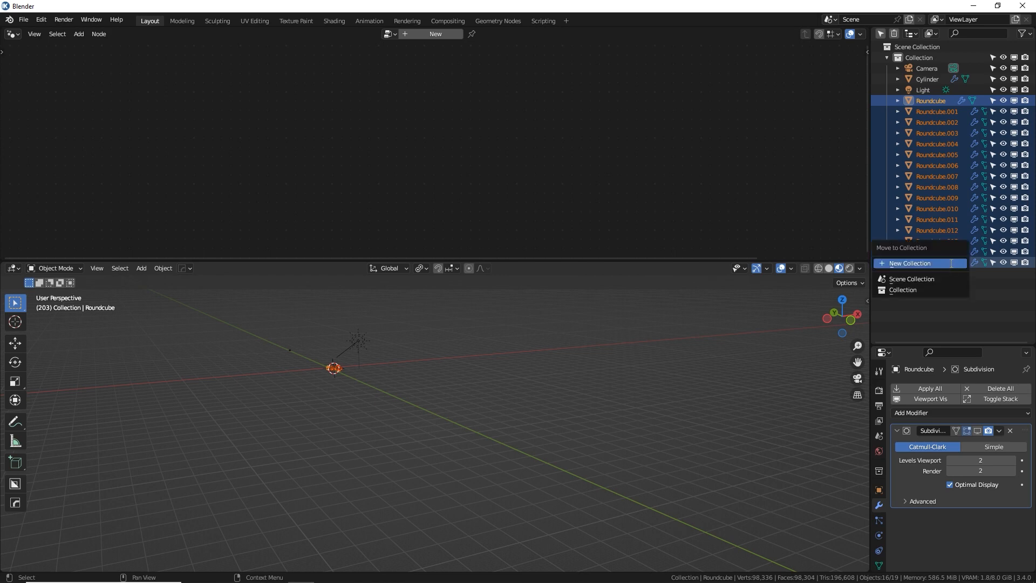
click(950, 265)
text(Asteroids)
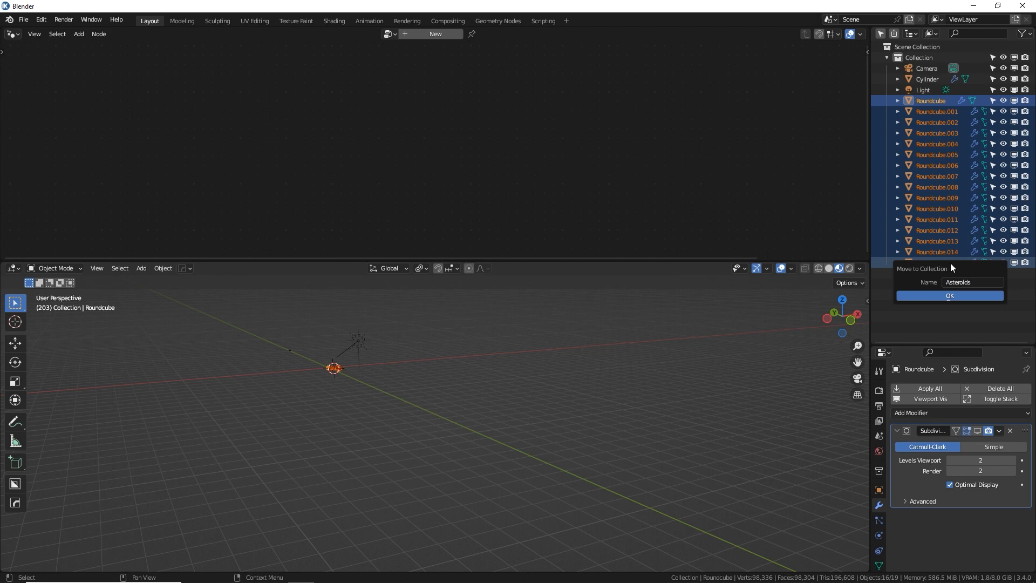
key(Return)
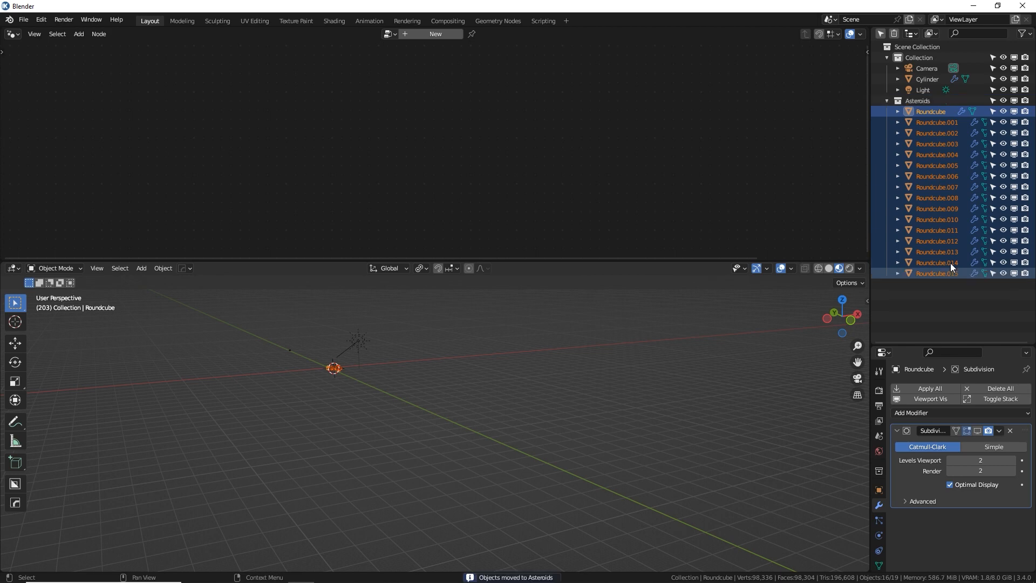
Bring the Asteroids collection into the cylinder's node tree as a Collection Info node with Separate Children and Reset Children enabled.
click(927, 101)
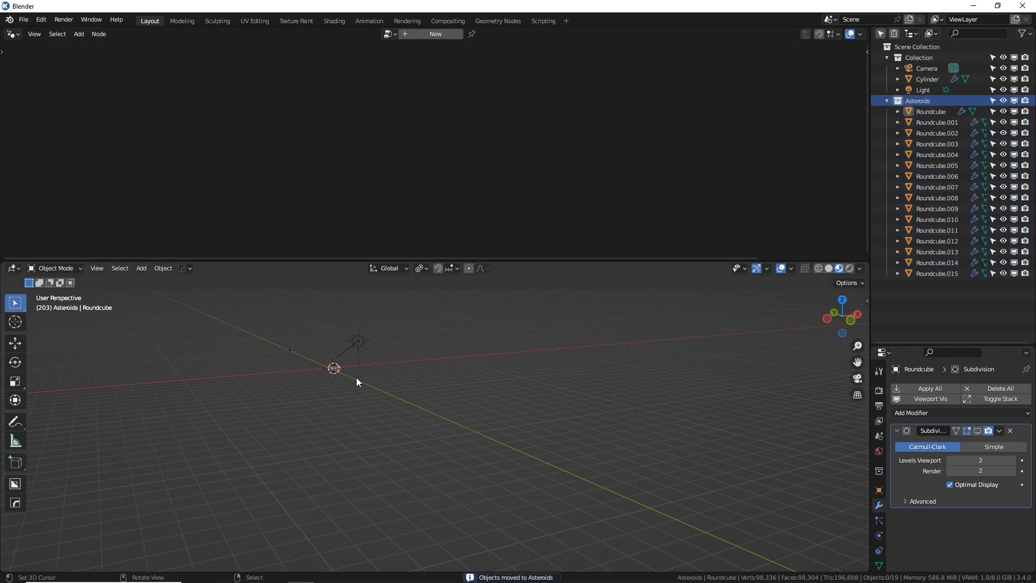
click(928, 90)
click(928, 81)
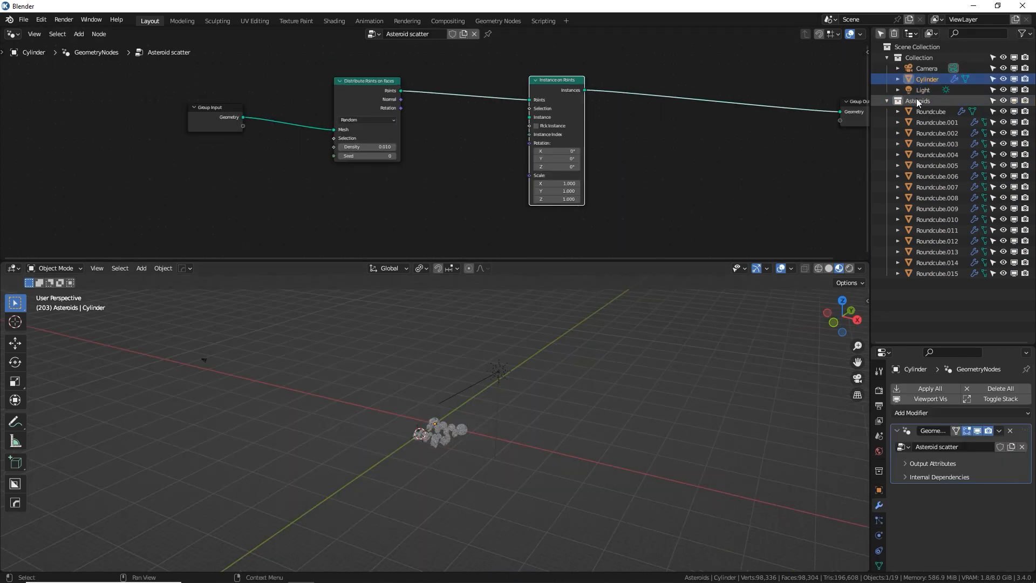
drag(891, 99, 346, 229)
middle_drag(453, 169, 452, 126)
scroll(432, 153, up, 2)
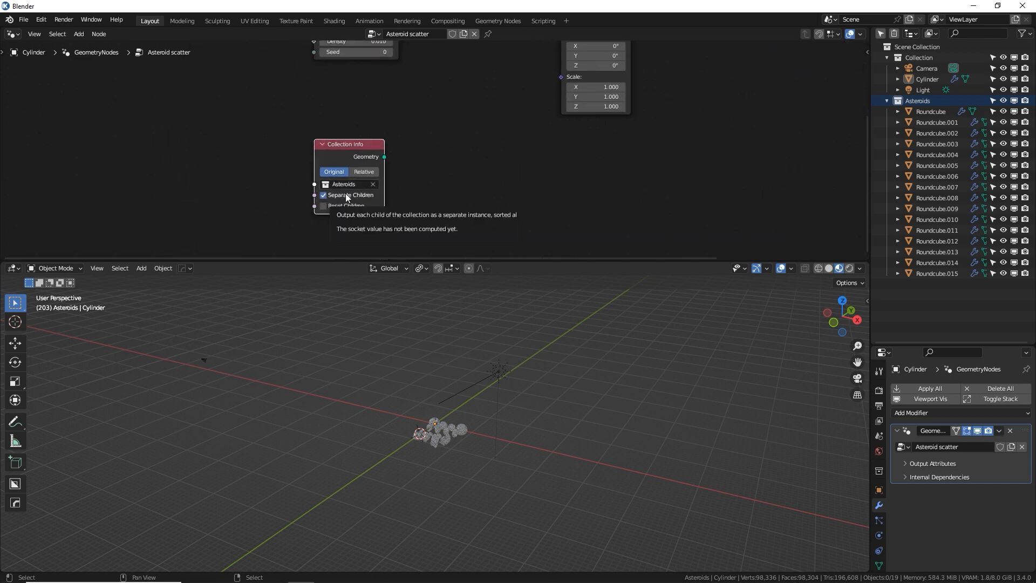
click(358, 207)
Enable Pick Instance on the Instance on Points node and connect the Collection Info geometry to its Instance input.
key(Home)
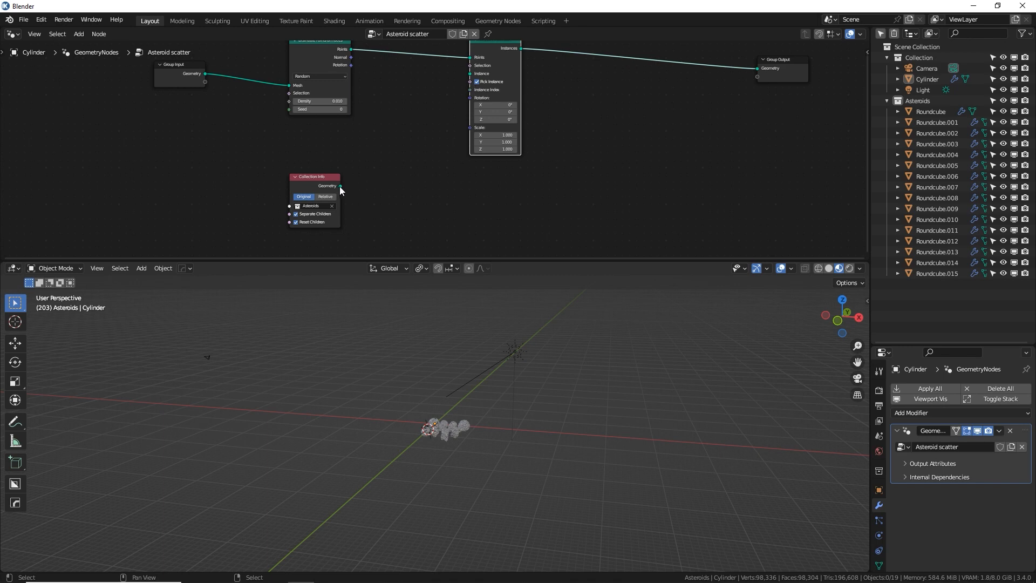
drag(340, 185, 470, 74)
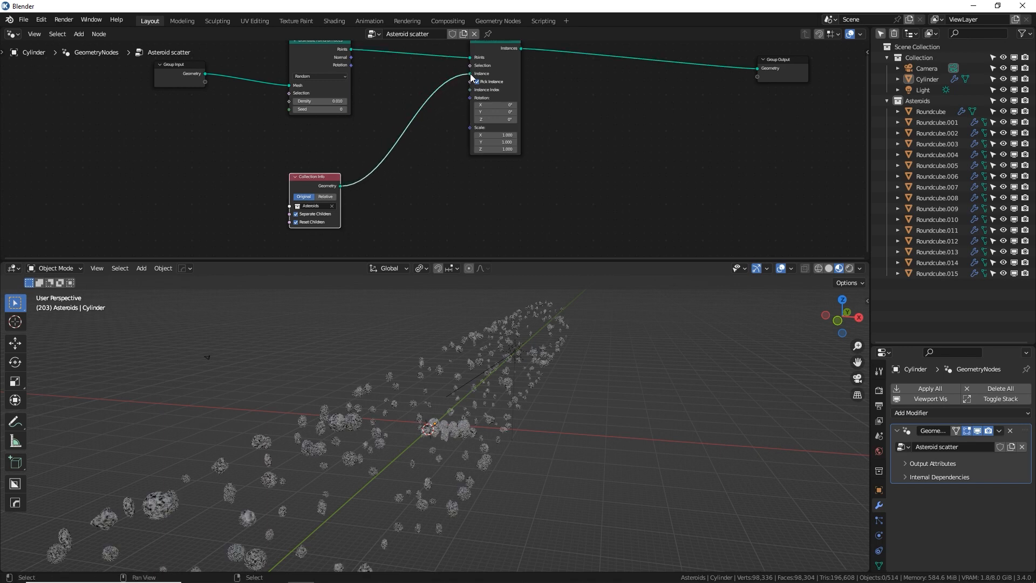
middle_drag(416, 421, 423, 394)
scroll(423, 394, down, 5)
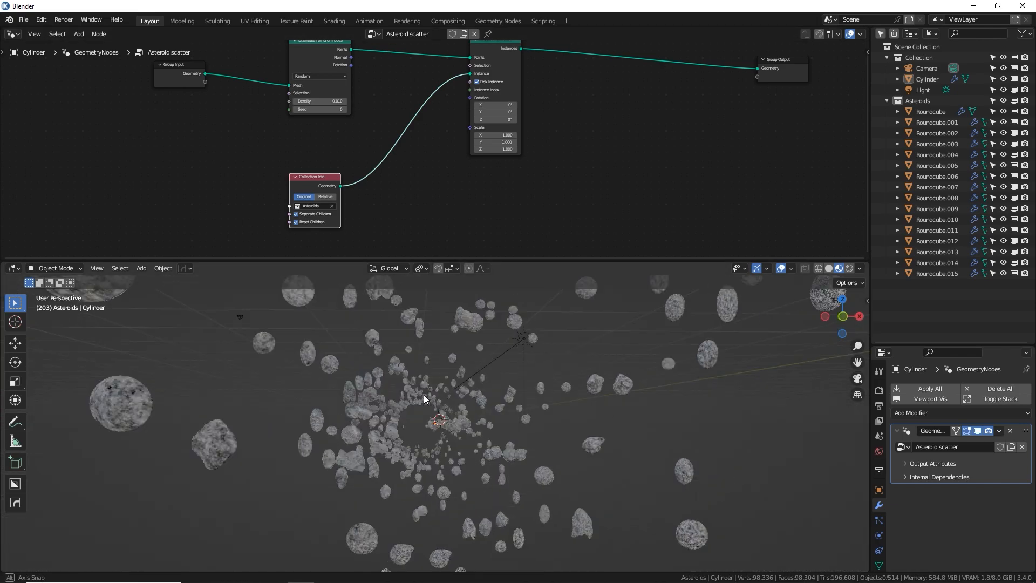
Set the Distribute Points on Faces density to 0.001 to thin out the scattered asteroids.
click(330, 101)
text(.0)
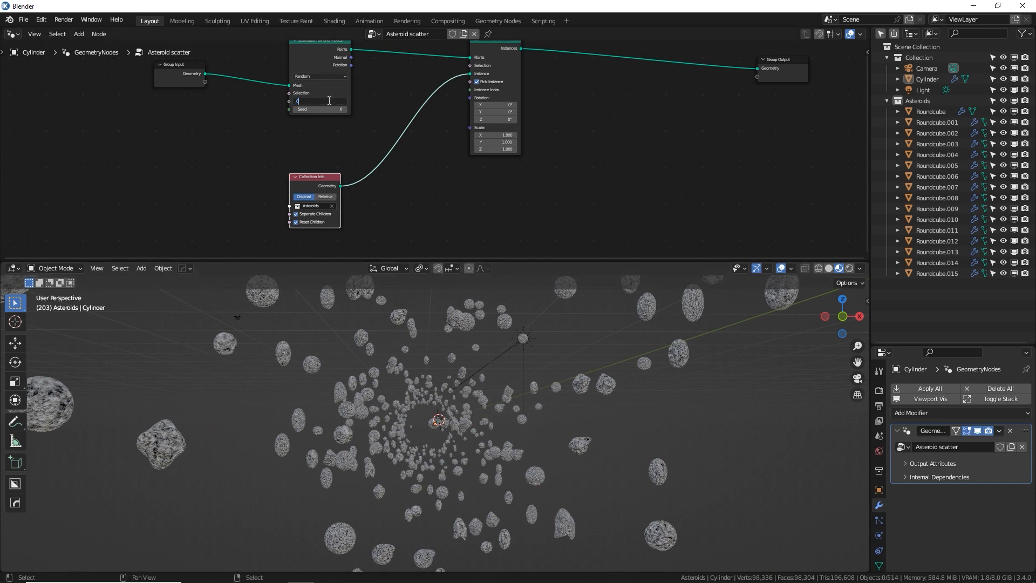
text(01)
key(Return)
middle_drag(397, 439, 438, 435)
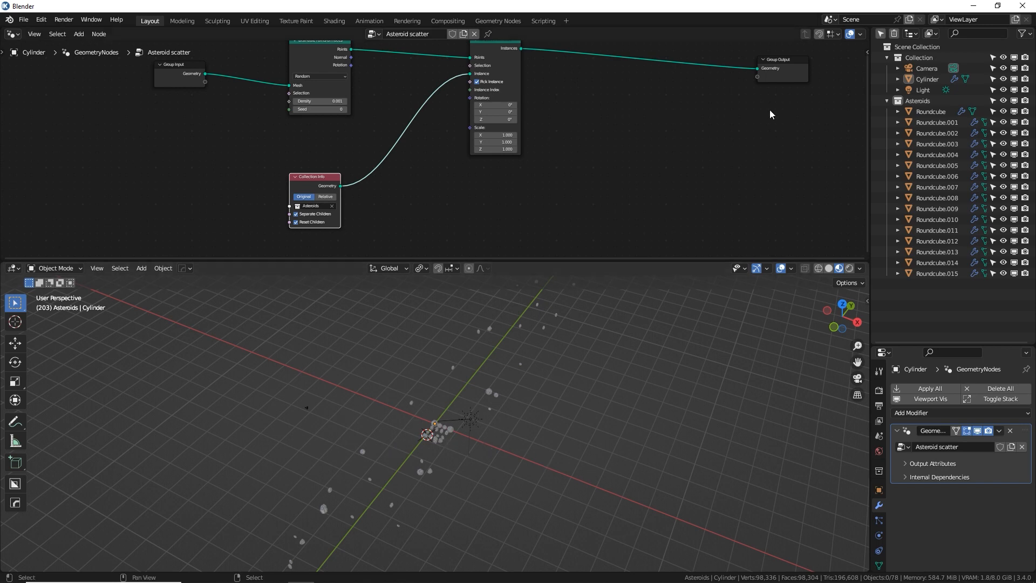
Select all objects in the Asteroids collection and move them about 155.4 m along the X axis.
right_click(922, 100)
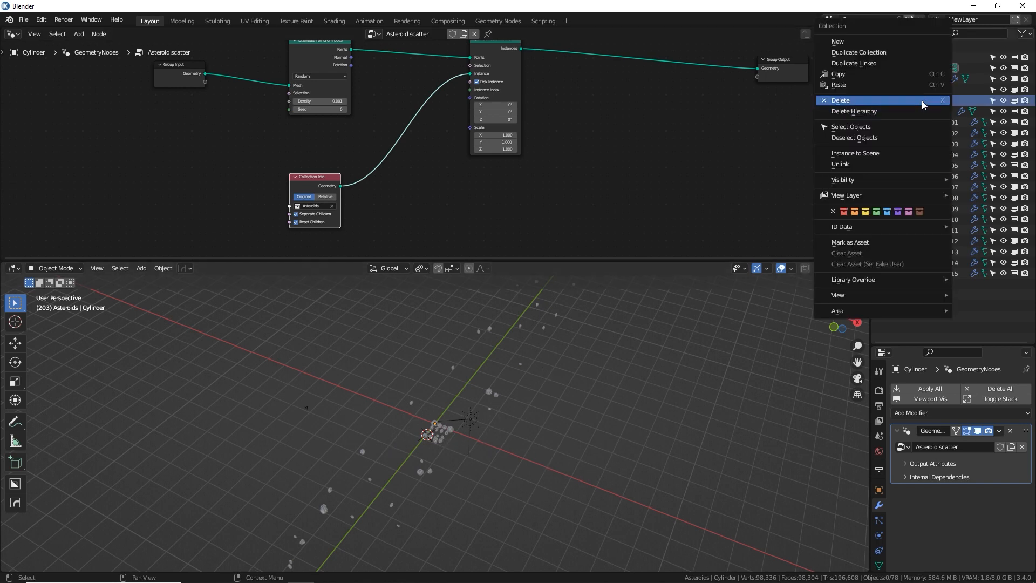
click(870, 128)
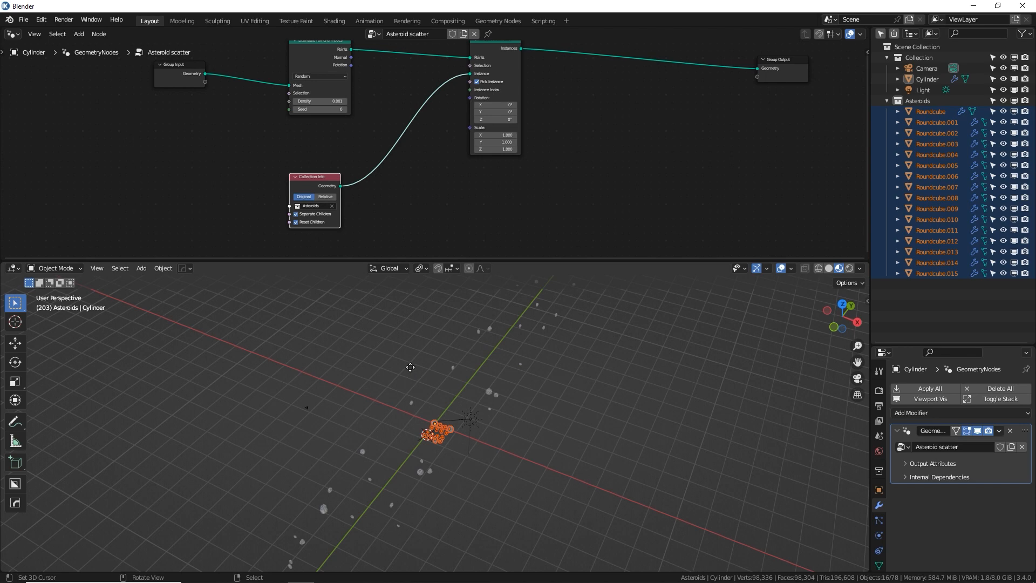
key(g)
key(x)
click(827, 542)
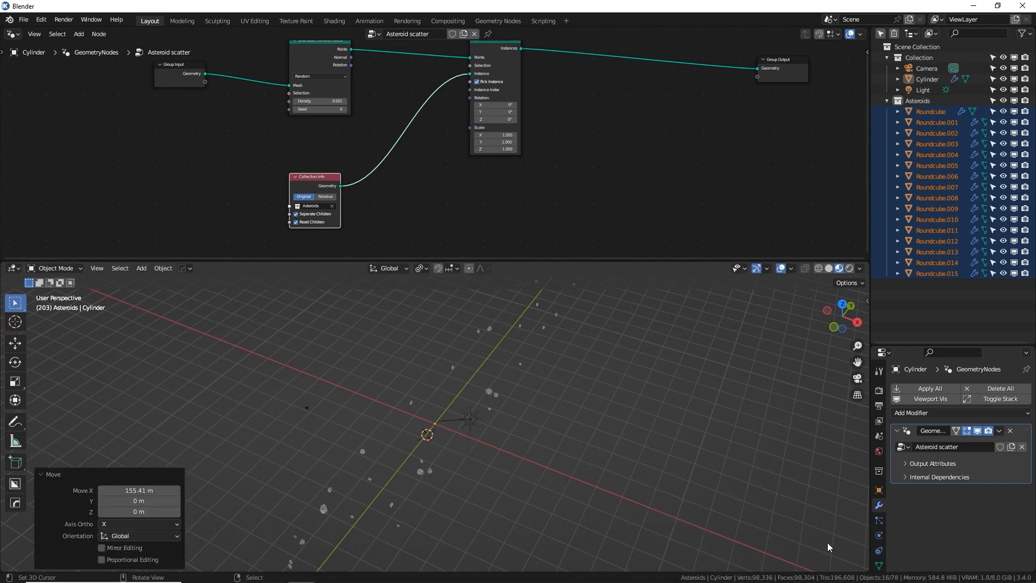
Move the selected Asteroids collection objects farther along the X axis, away from the scattered instances.
middle_drag(827, 542, 507, 370)
key(g)
key(x)
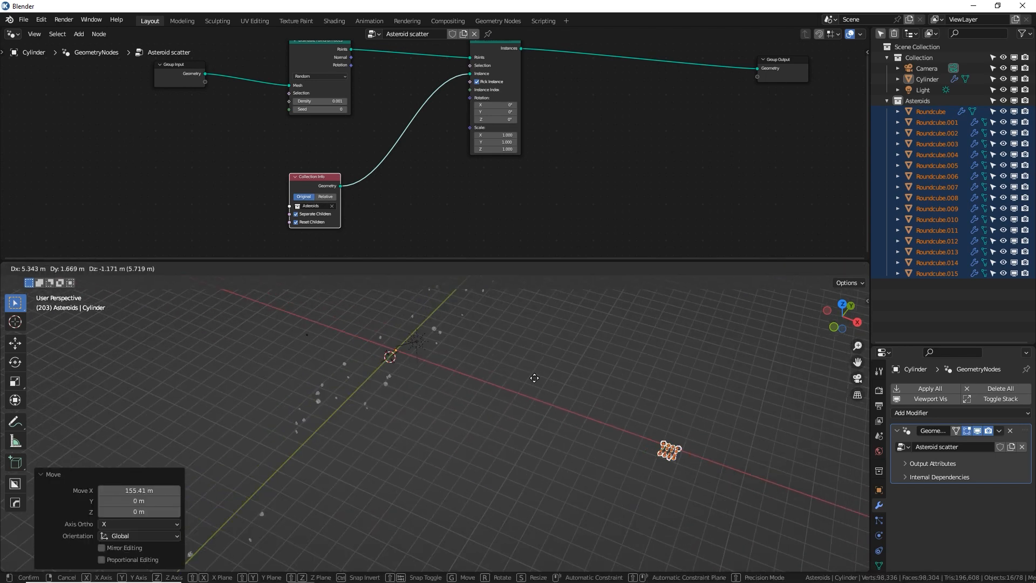
click(489, 413)
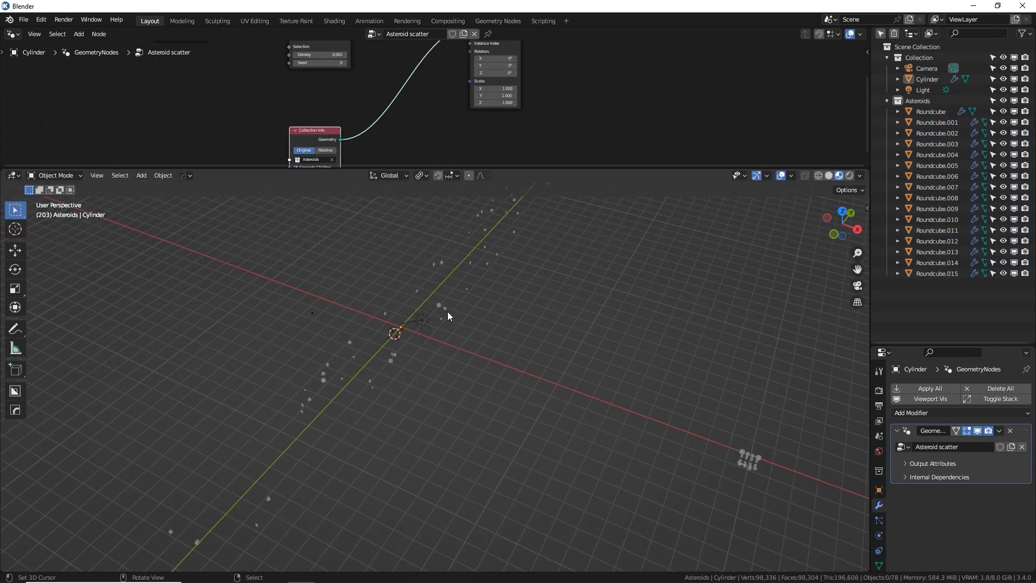
Align the scene camera to a front view looking straight down the length of the asteroid-scattering cylinder.
click(445, 311)
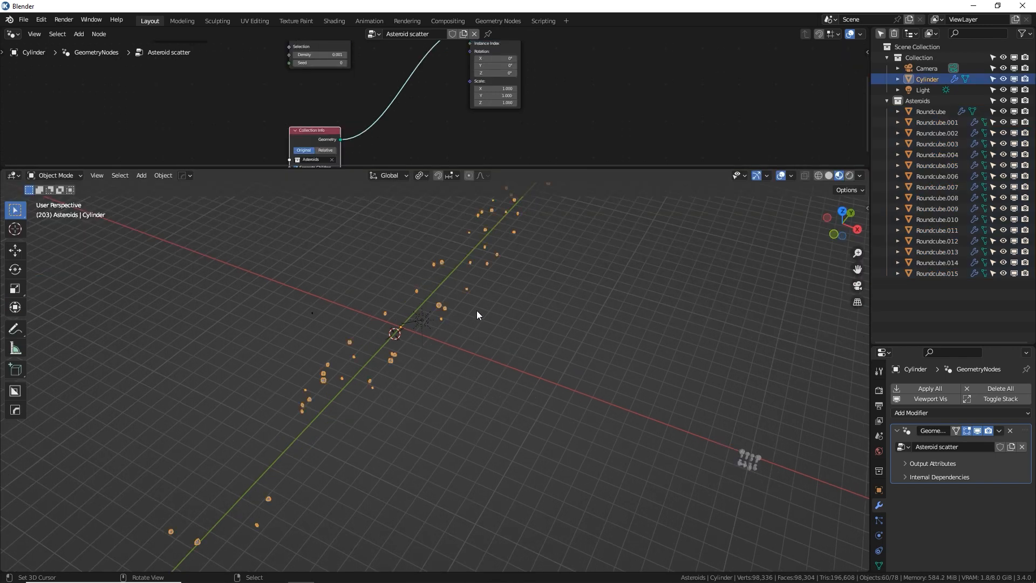
scroll(477, 310, down, 6)
key(KP_1)
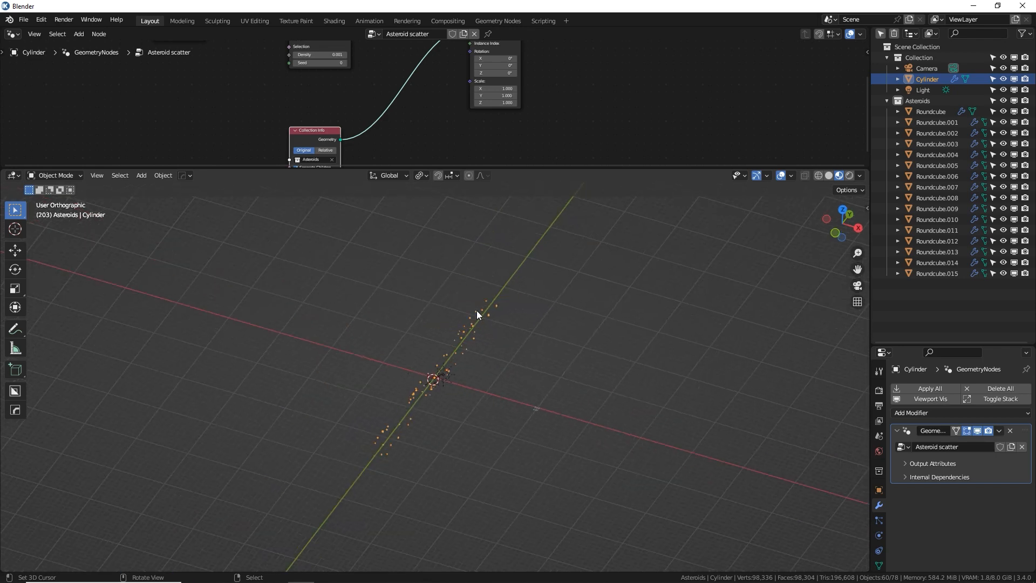
scroll(477, 311, up, 8)
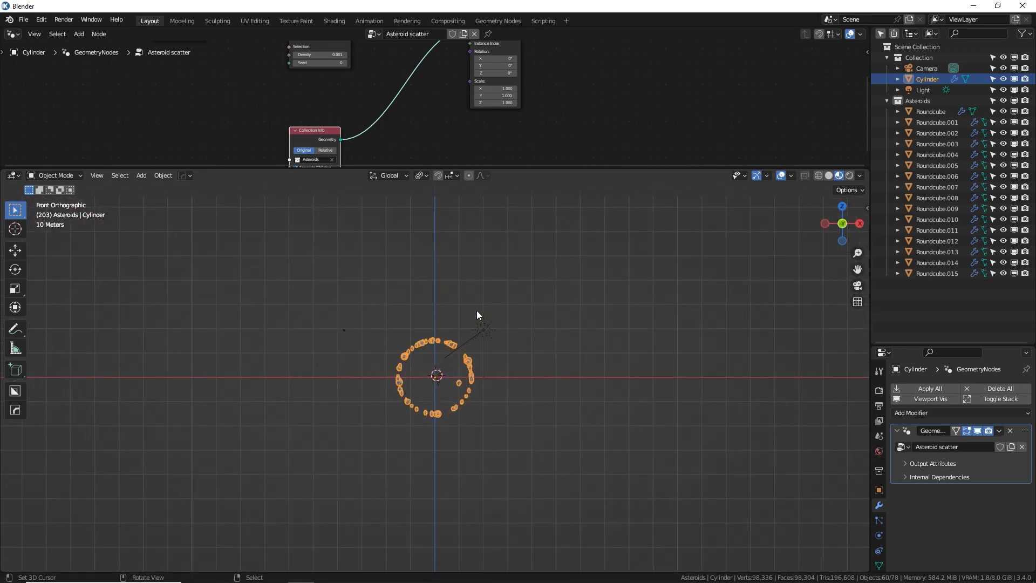
key(ctrl+alt+KP_0)
right_click(493, 275)
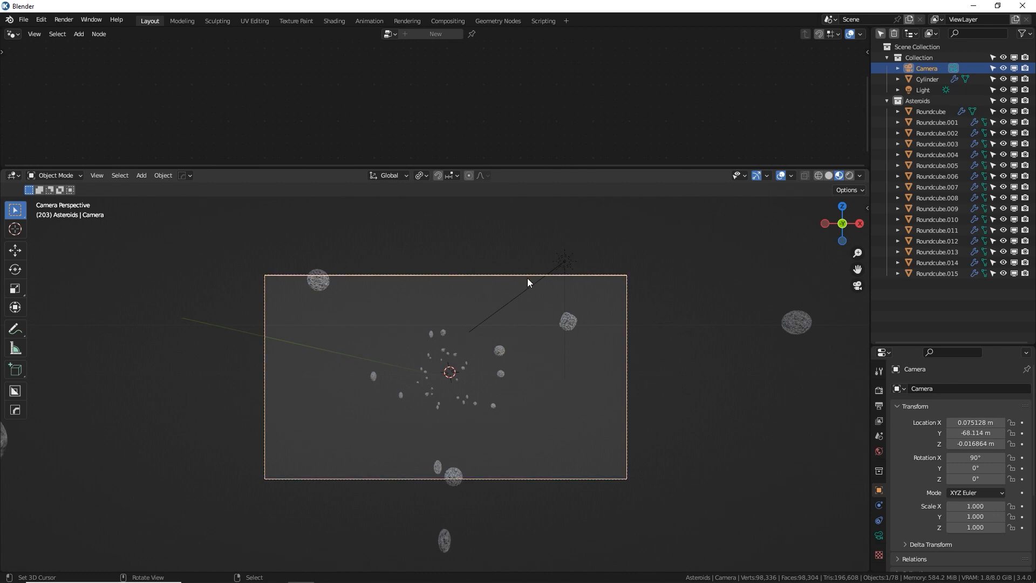
Scale the camera object up by a factor of about 38.9 so it is easy to see in the scene.
scroll(483, 336, down, 3)
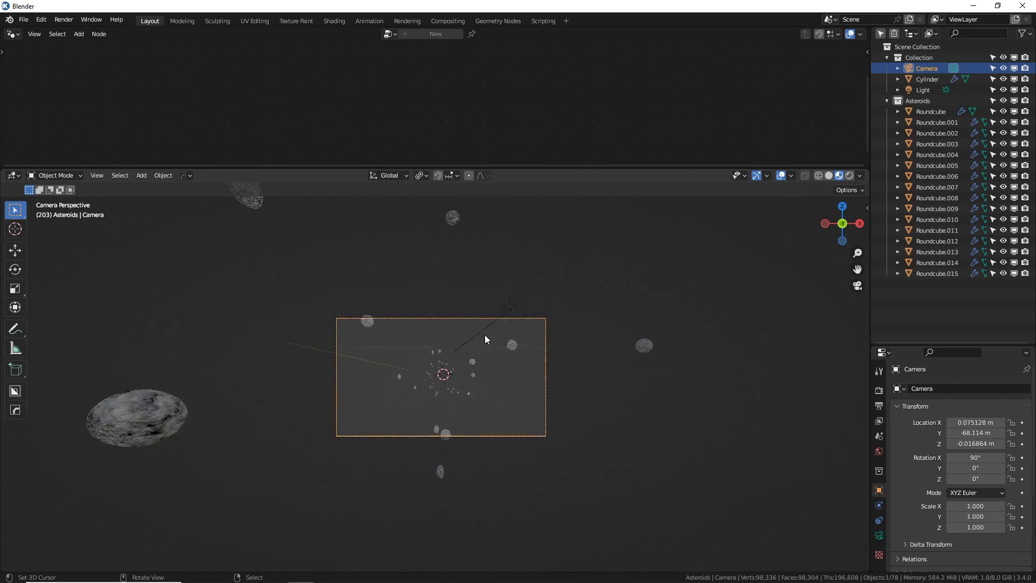
middle_drag(484, 335, 526, 360)
scroll(527, 359, down, 5)
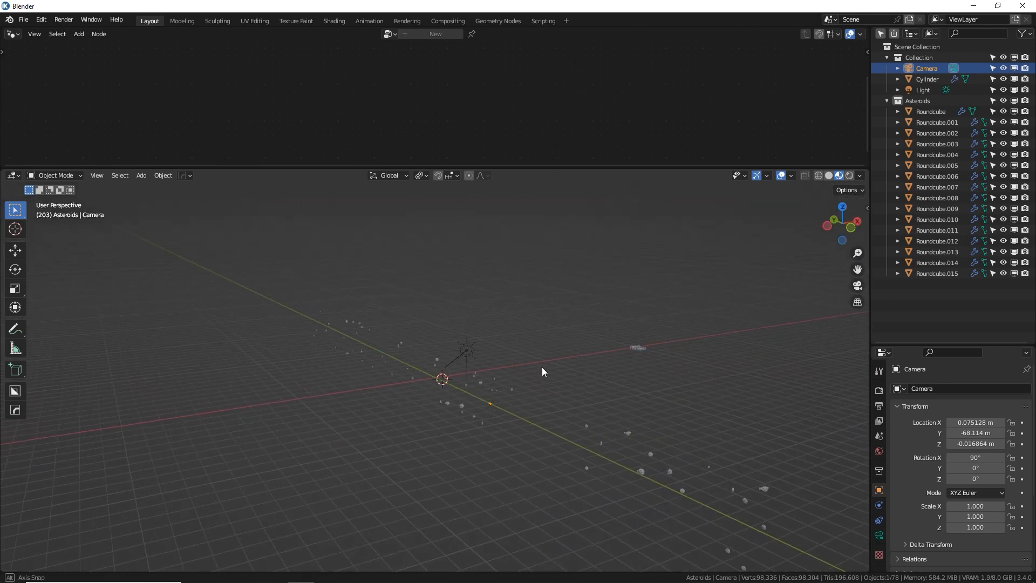
key(s)
click(420, 485)
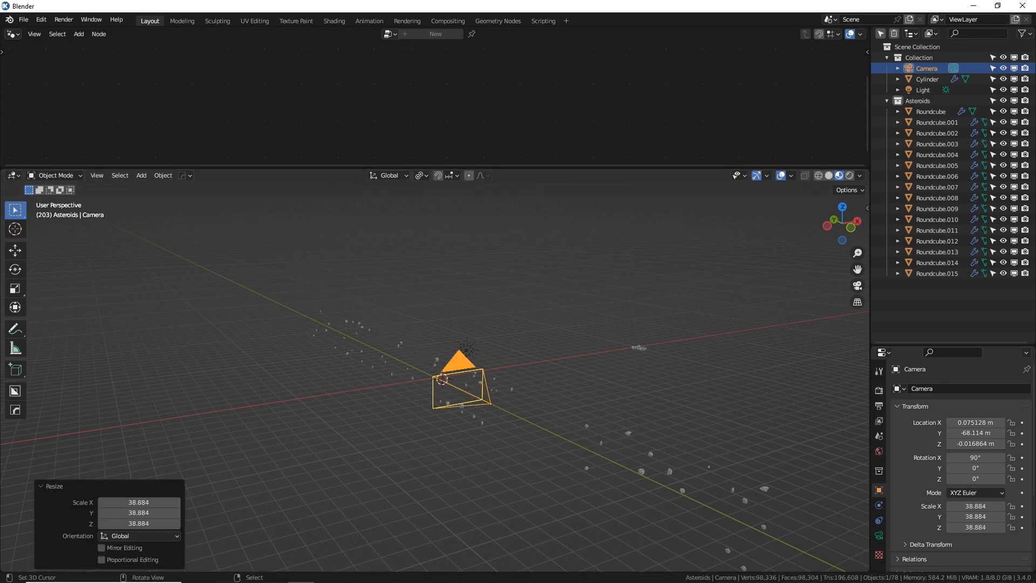
Move the camera about -200.7 m along the Y axis and check the asteroid field through the camera view.
middle_drag(445, 361, 454, 398)
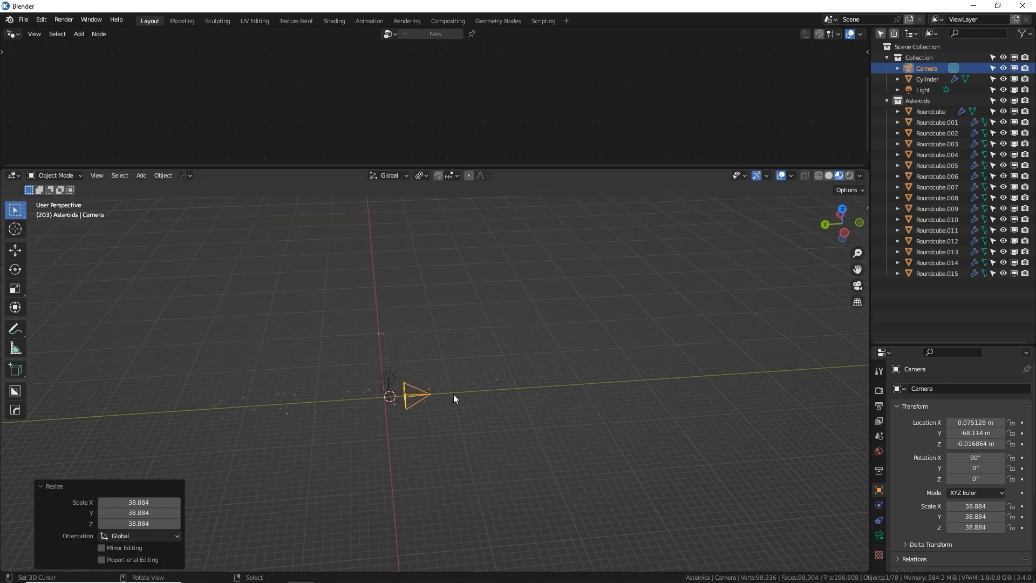
click(15, 250)
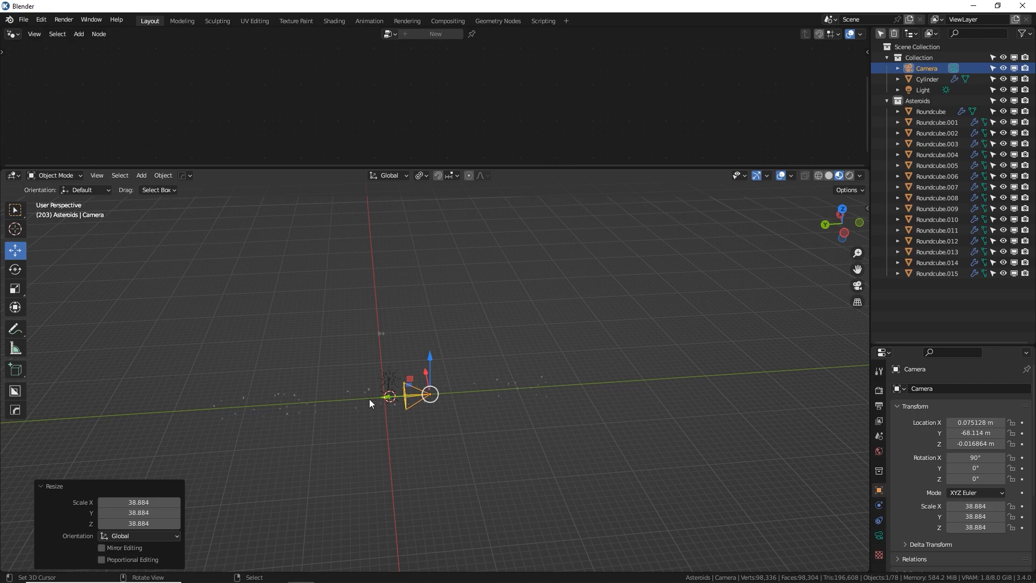
drag(369, 400, 522, 396)
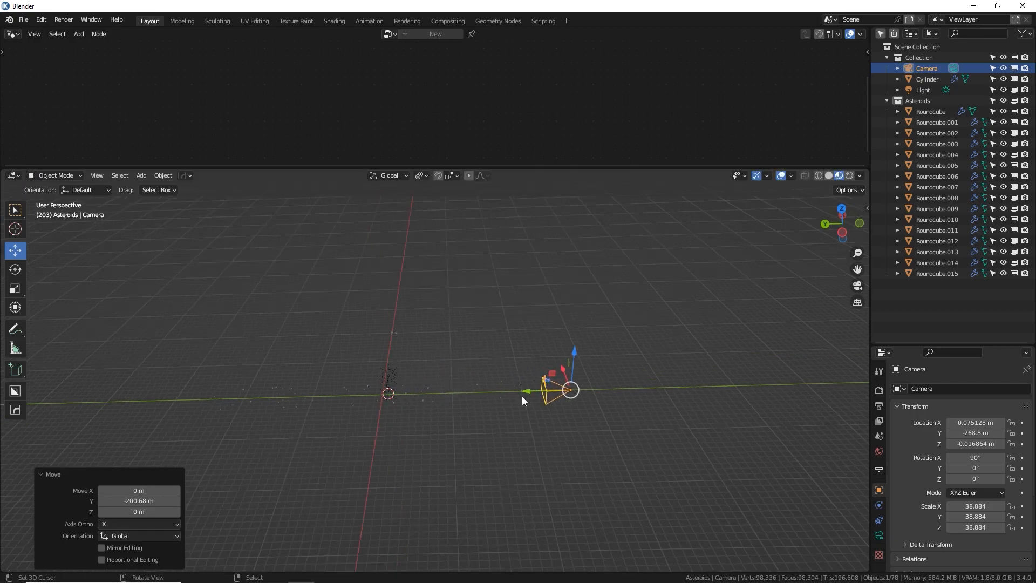
key(KP_0)
scroll(527, 395, up, 5)
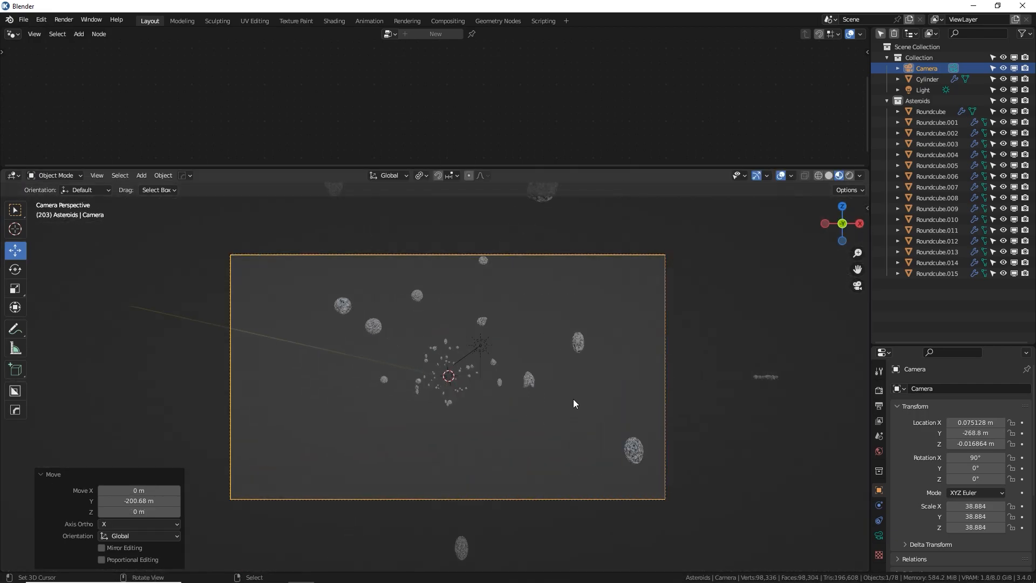